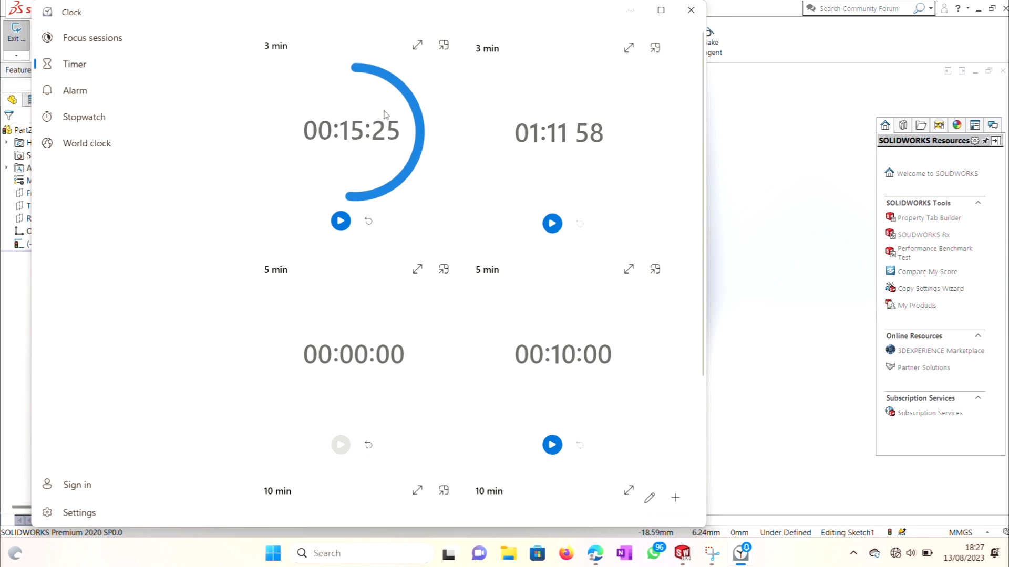
- Reset and restart the 30-minute countdown timer in Clock, and switch back to the open SOLIDWORKS sketch
left_click(368, 223)
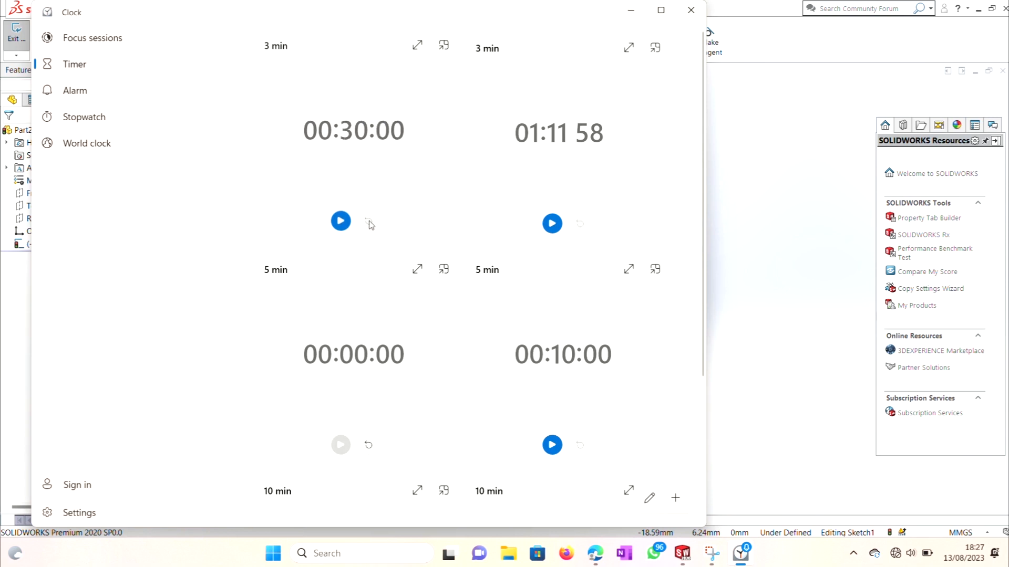
left_click(340, 221)
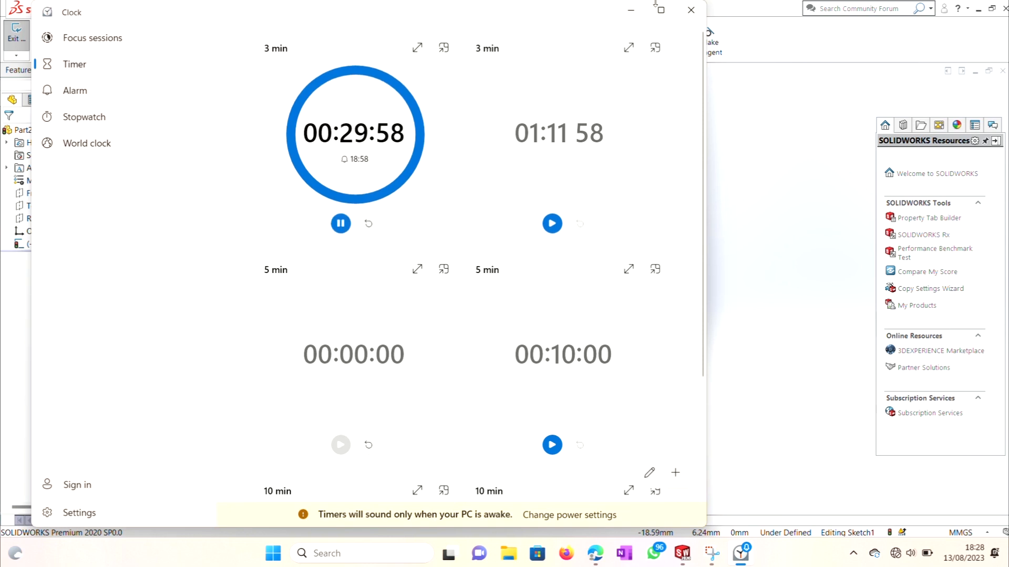
left_click(641, 13)
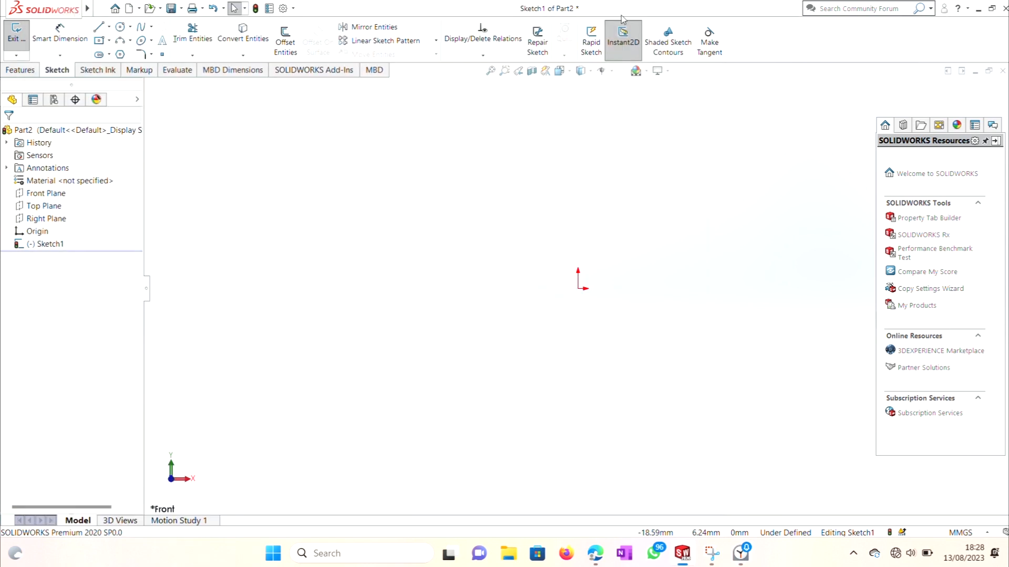
left_click(121, 29)
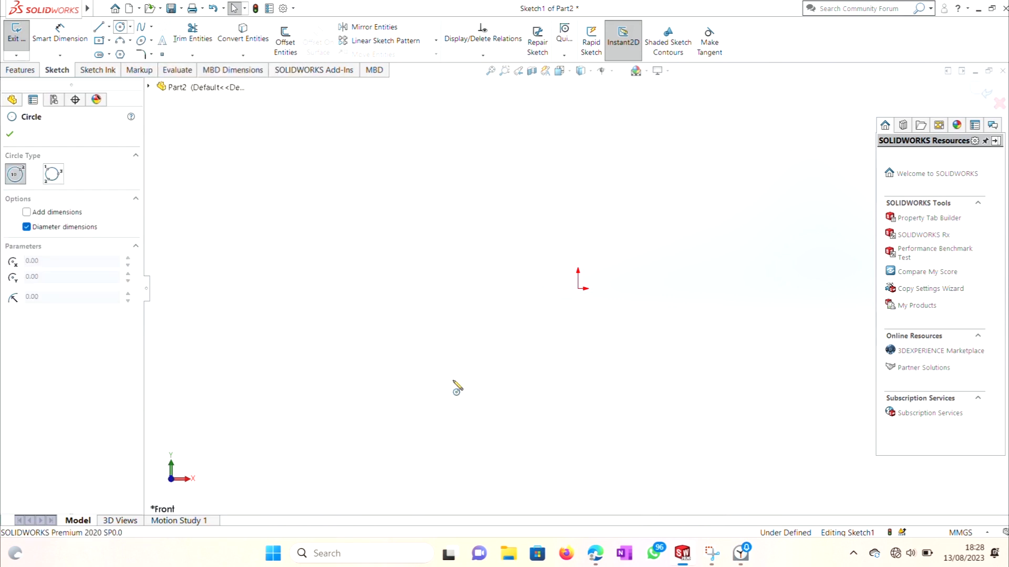
left_click(579, 288)
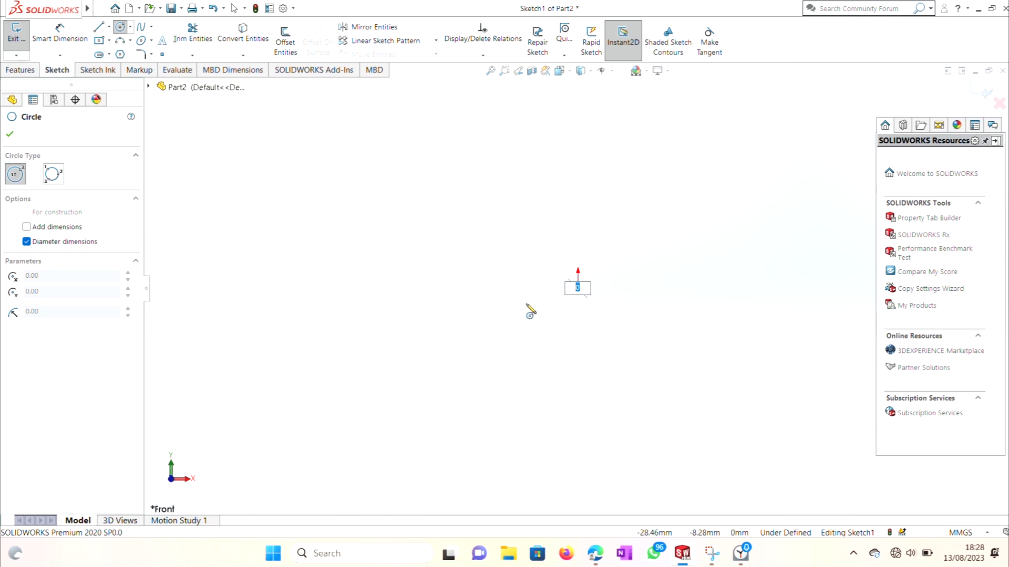
key("Escape")
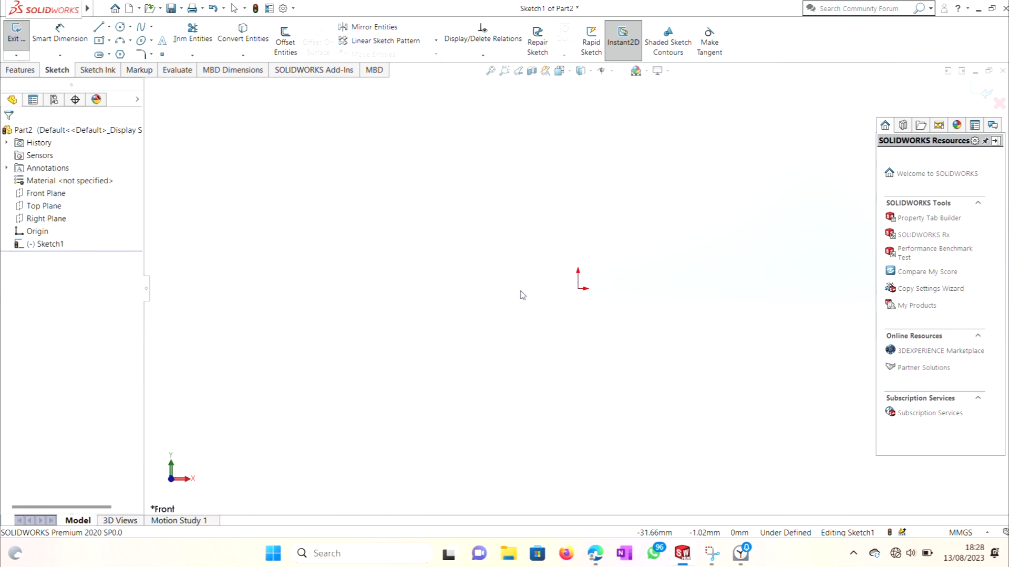
- Sketch a circle centred on the origin and dimension its diameter as 76.2 mm
left_click(120, 27)
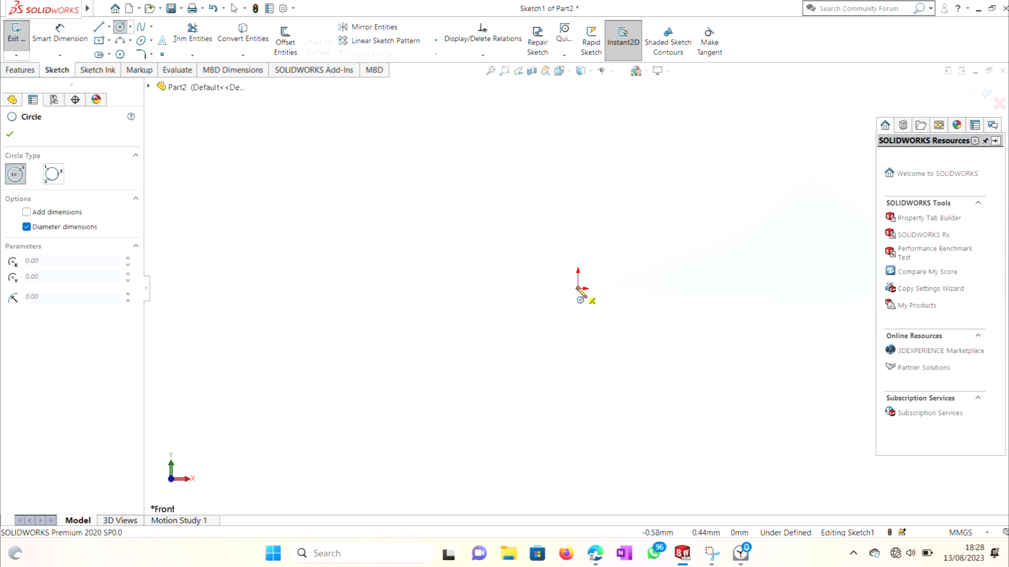
left_click_drag(579, 289, 644, 370)
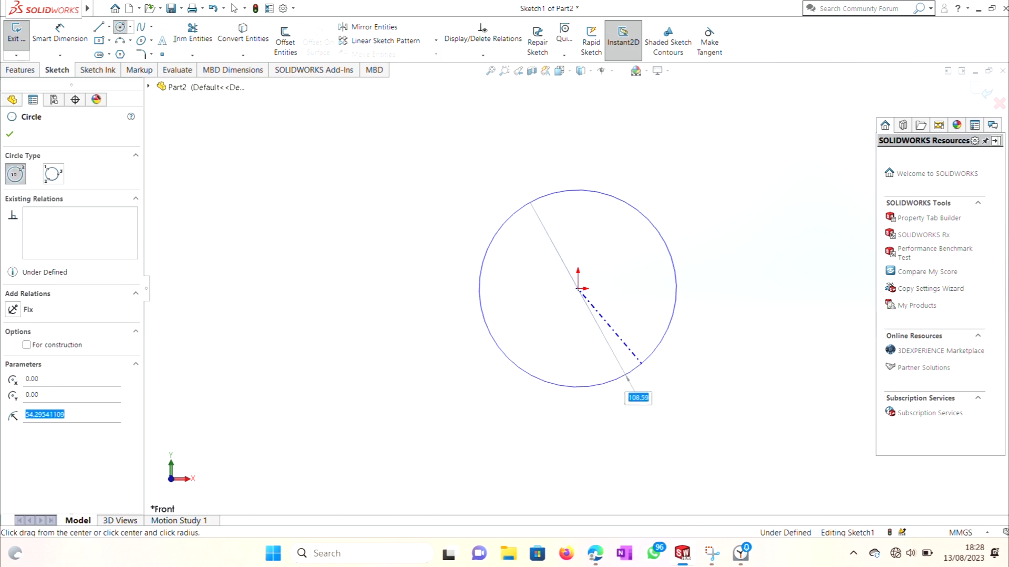
right_click(345, 213)
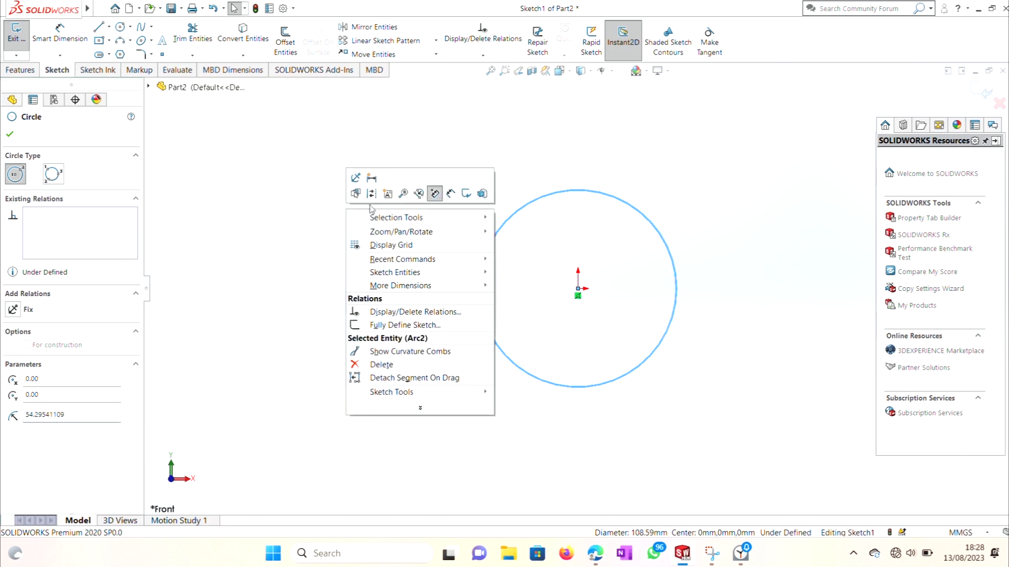
left_click(453, 198)
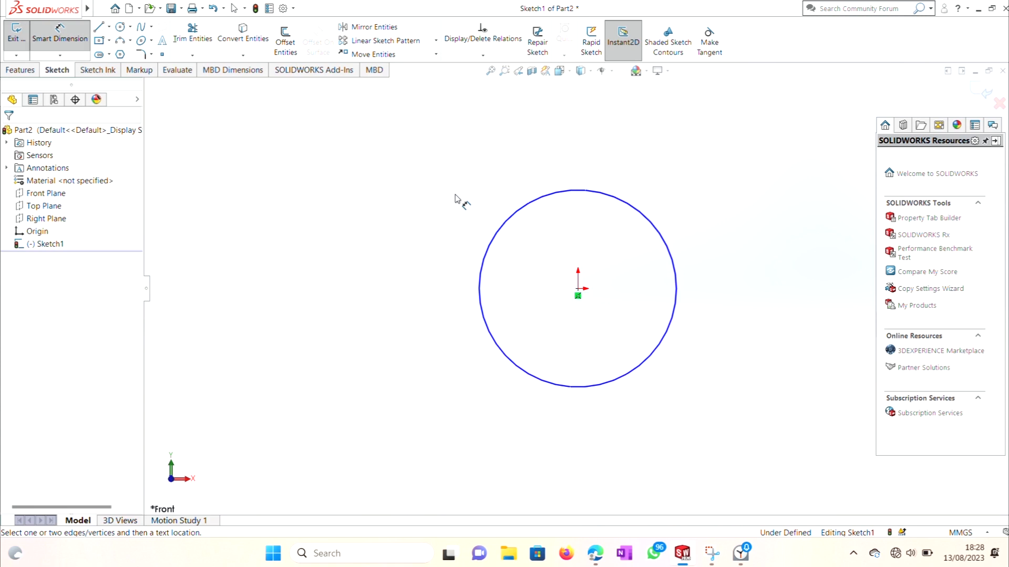
left_click(507, 225)
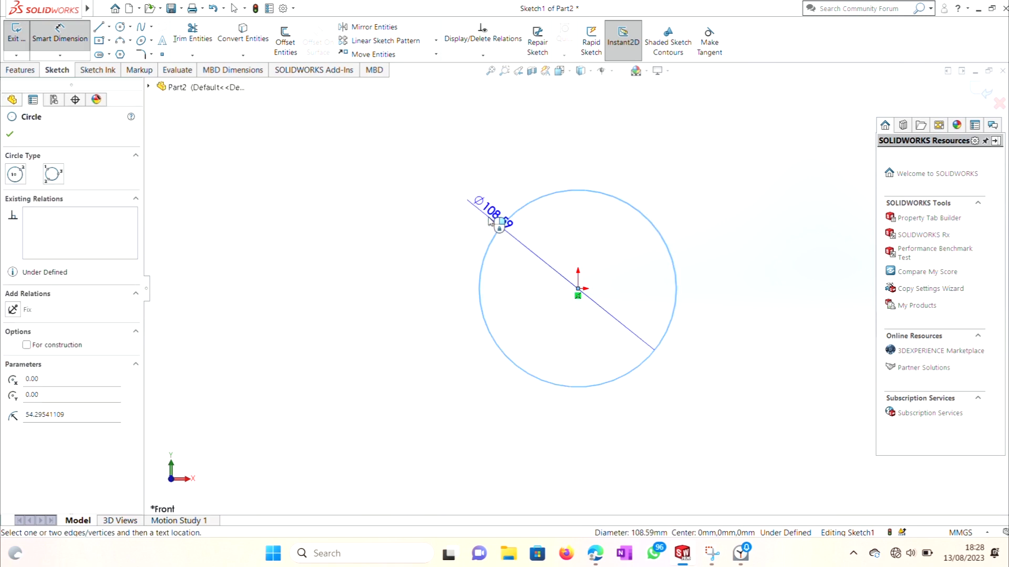
left_click(488, 220)
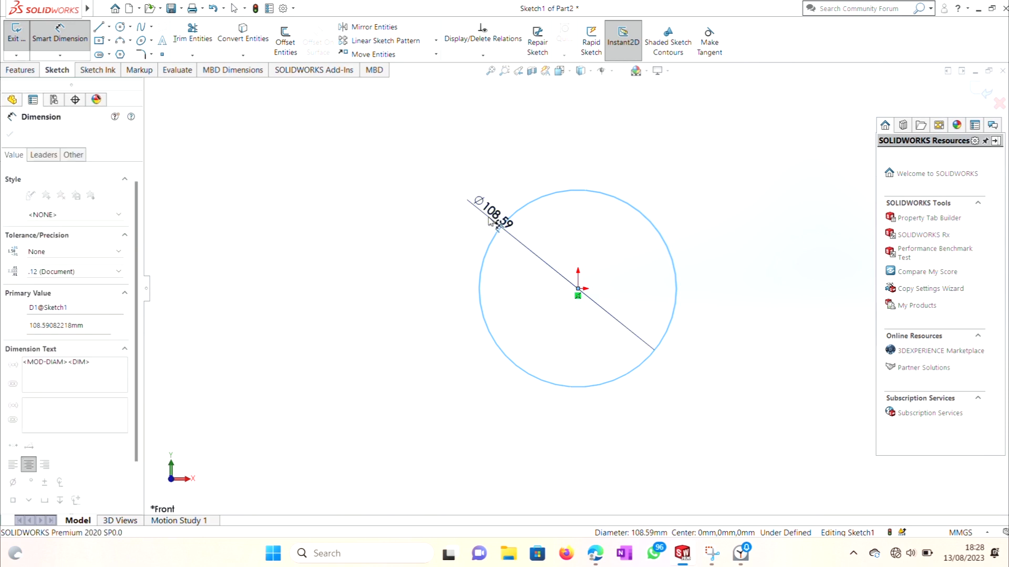
type("76.2")
key("Return")
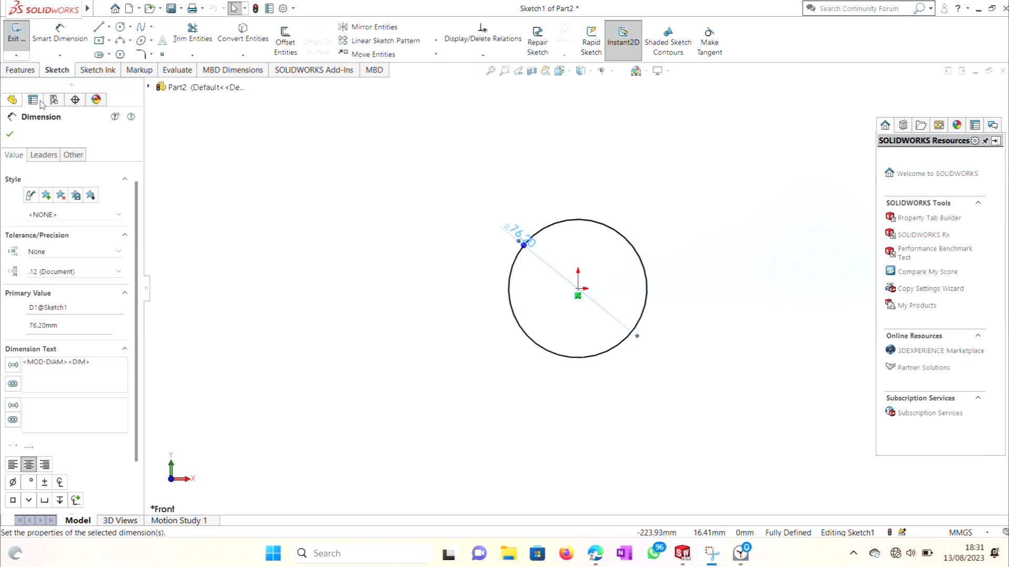
- Extrude the circle as a blind boss with a depth of 27.31 mm
left_click(37, 71)
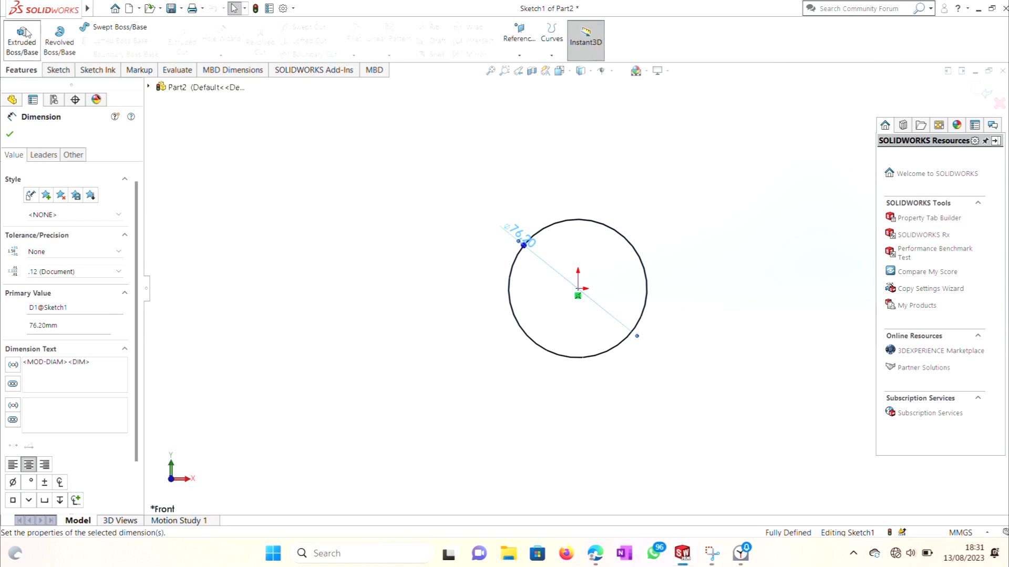
left_click(22, 38)
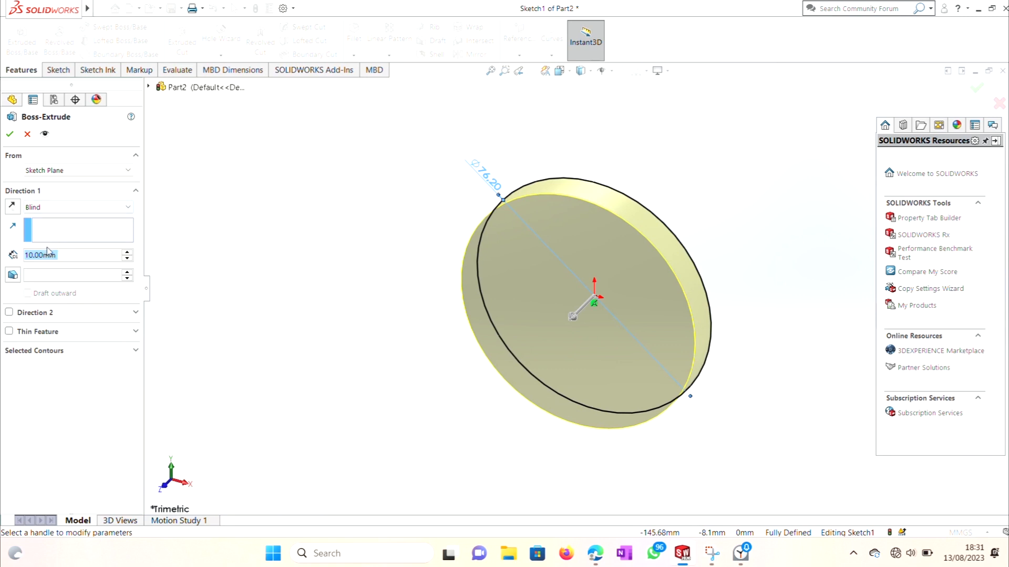
type("27")
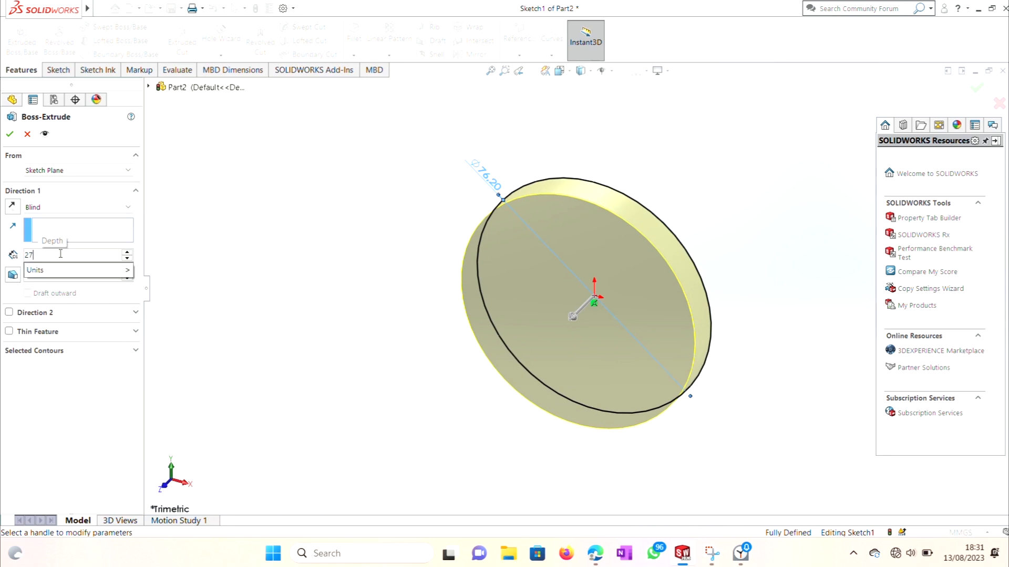
type(".31")
key("Return")
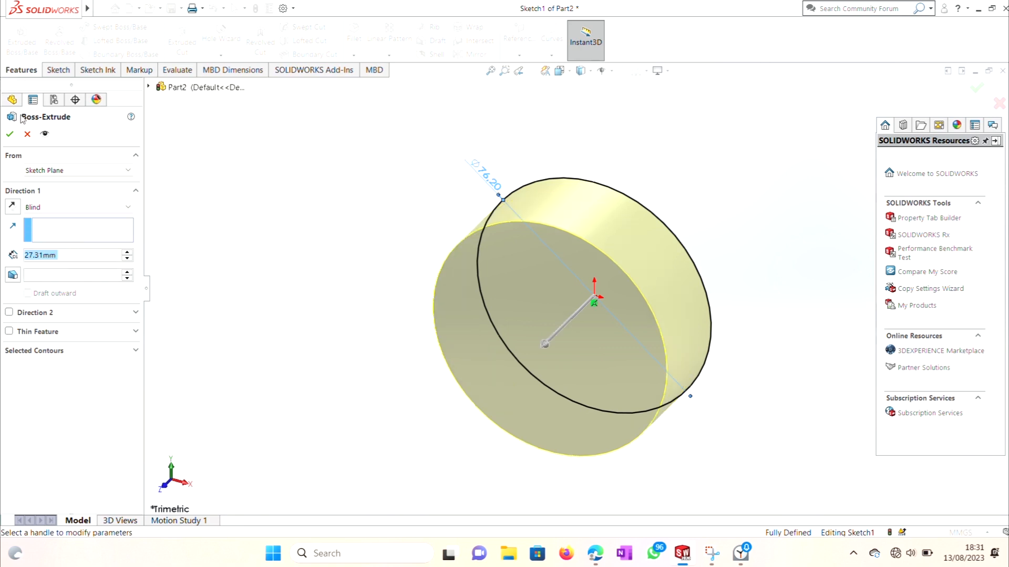
left_click(10, 134)
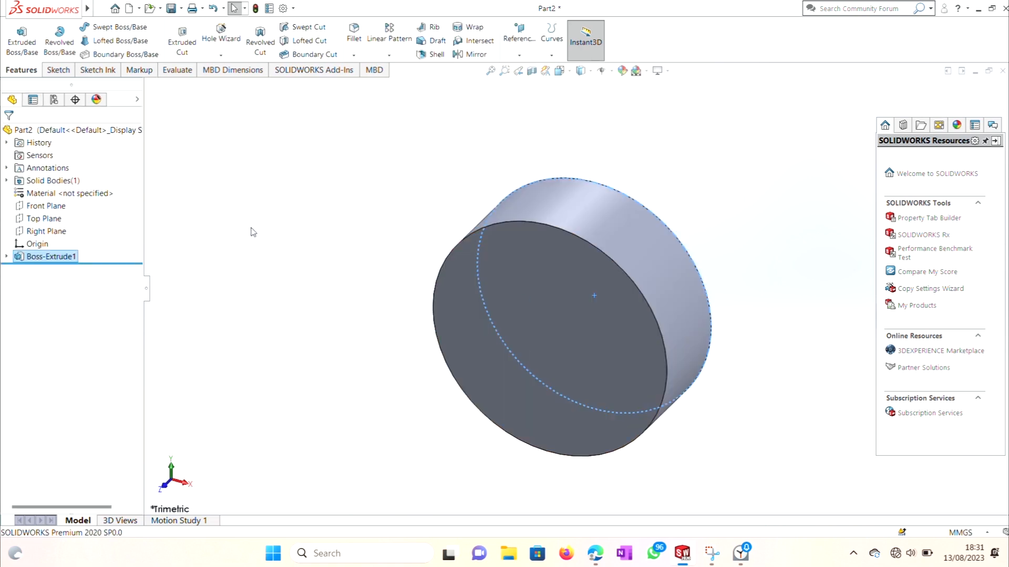
- Start a sketch on the front circular face of the disc and convert the face's outer edge into a sketch circle
left_click(58, 69)
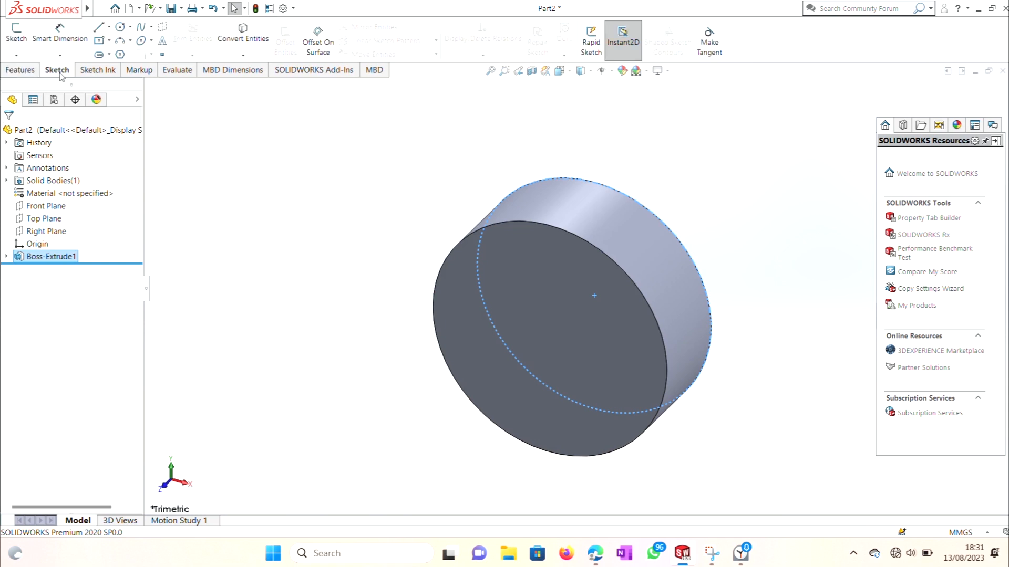
left_click(491, 282)
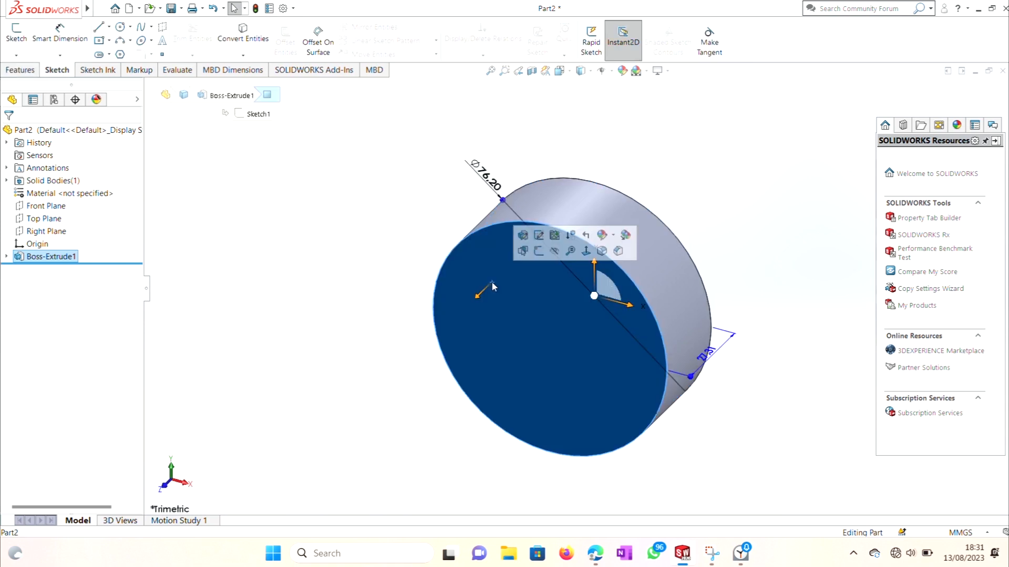
left_click(541, 252)
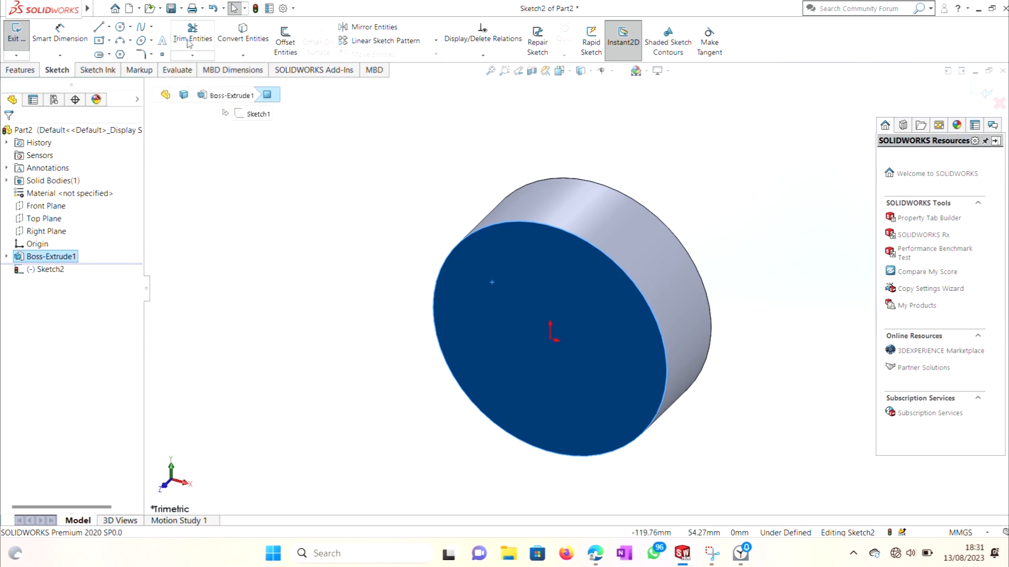
left_click(247, 37)
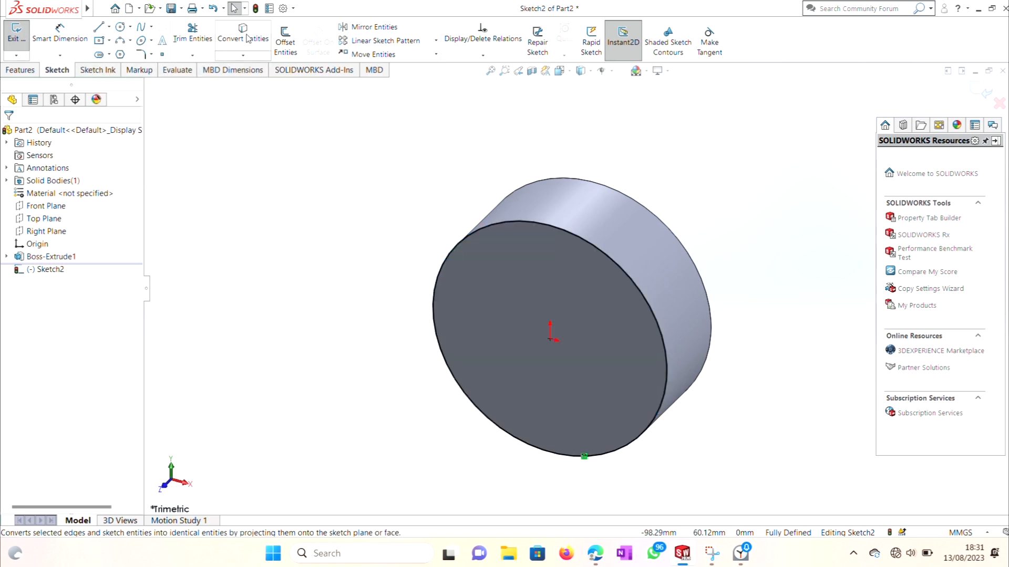
- Sketch a larger circle with a radius of about 56 mm around the disc, centred on the origin
left_click(121, 27)
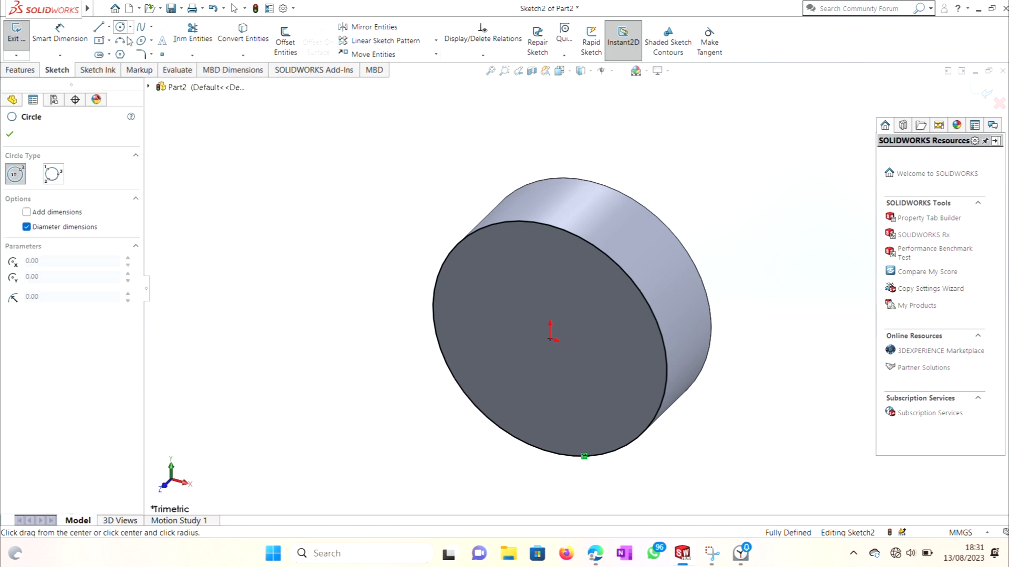
left_click(550, 340)
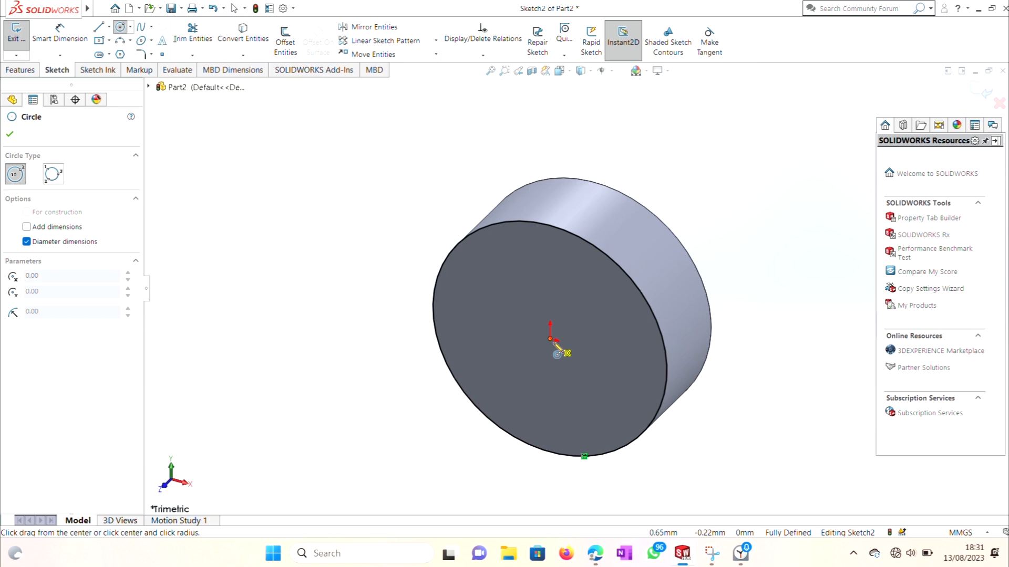
left_click(702, 460)
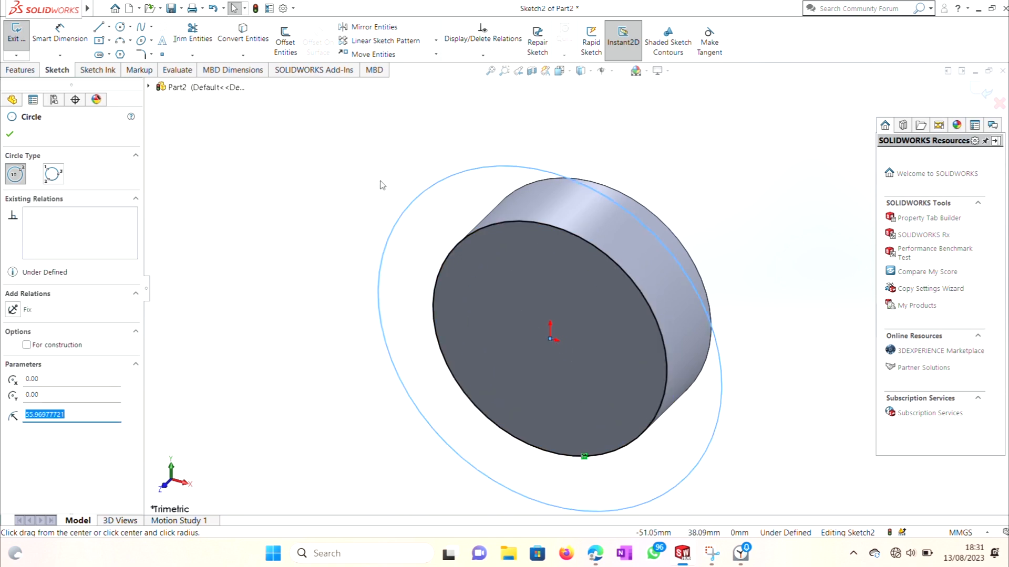
- Dimension the radial gap between the converted edge and the outer circle as 12.7 mm
mouse_move(19, 10)
left_click(59, 32)
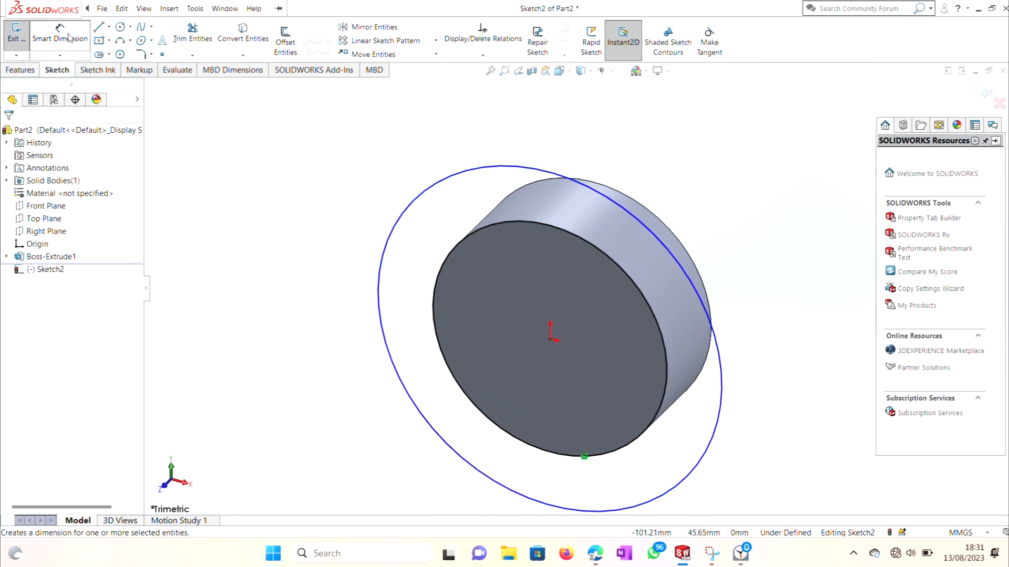
left_click(534, 452)
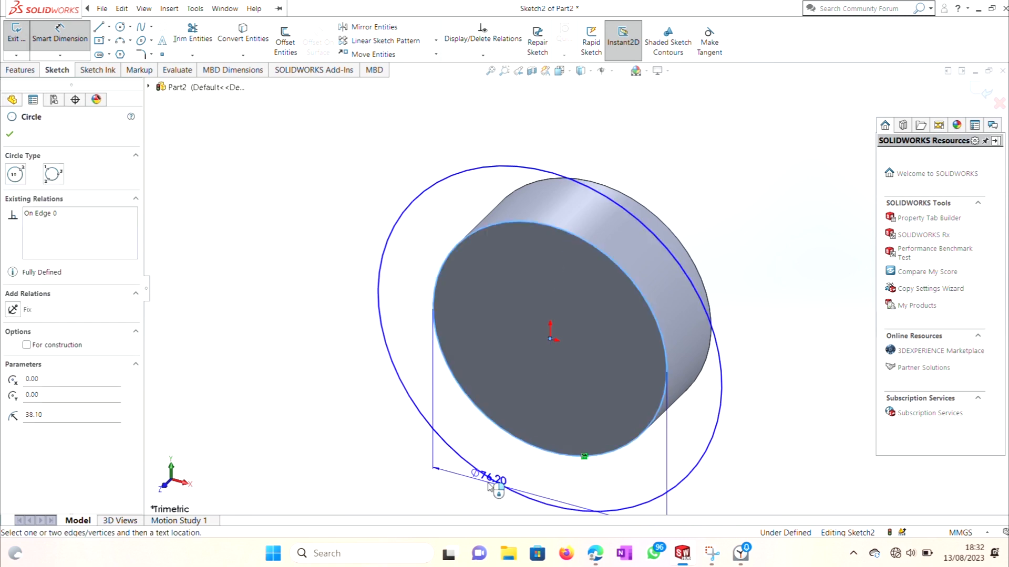
left_click(490, 482)
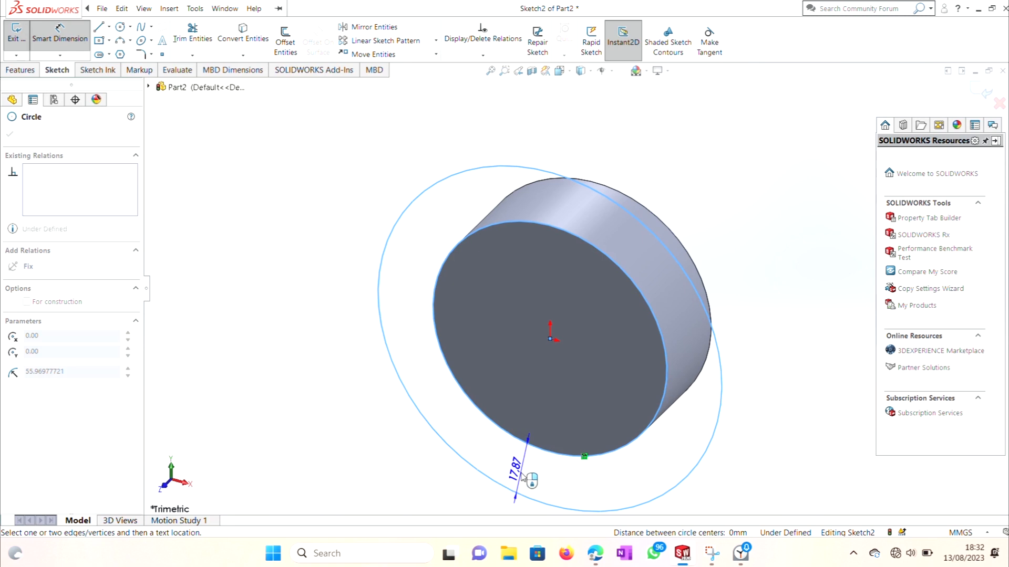
left_click(523, 477)
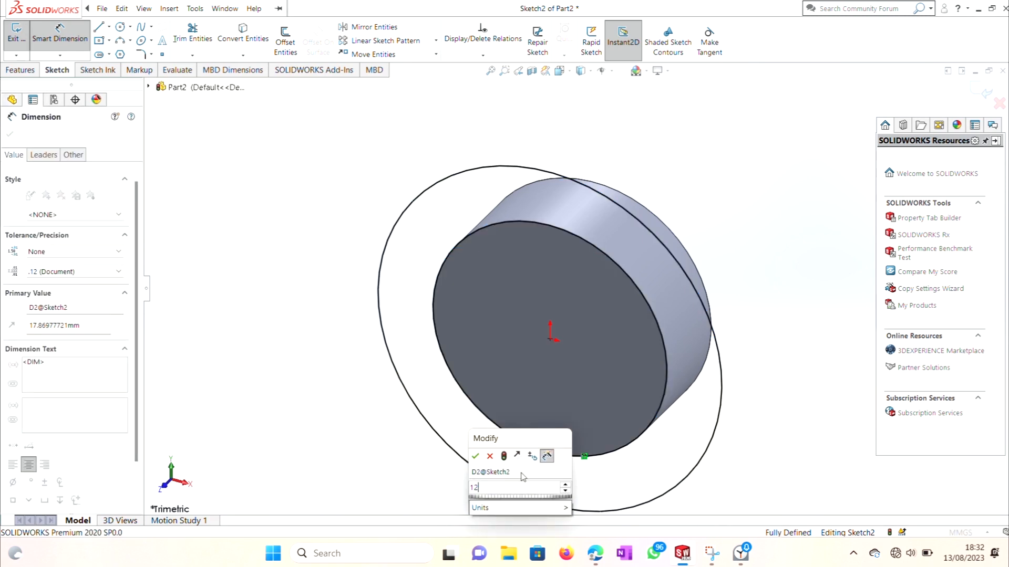
type("12.7")
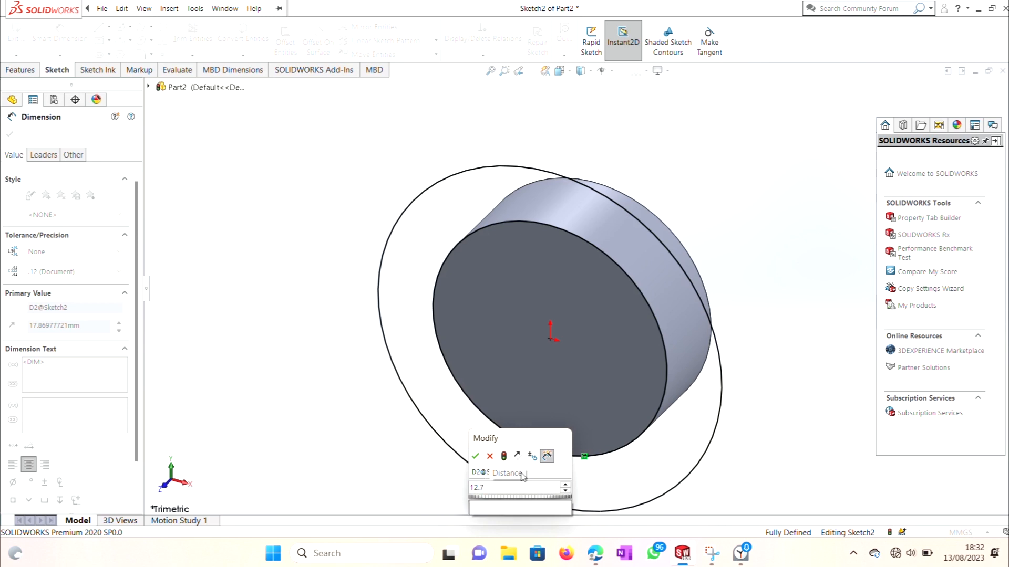
- Orient the view normal to the extruded disc so the sketch on its front face is seen straight on
left_click(487, 330)
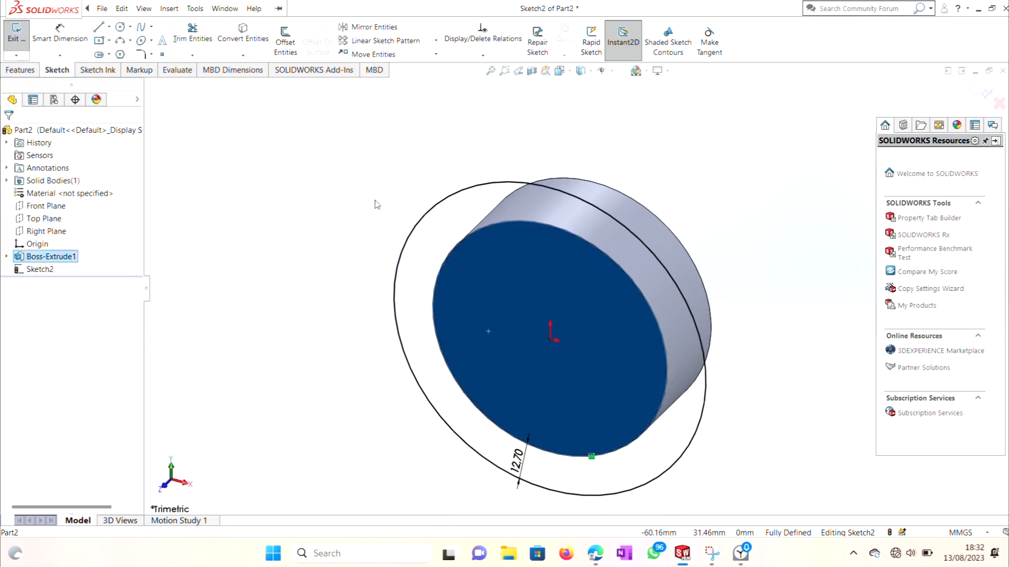
left_click(104, 72)
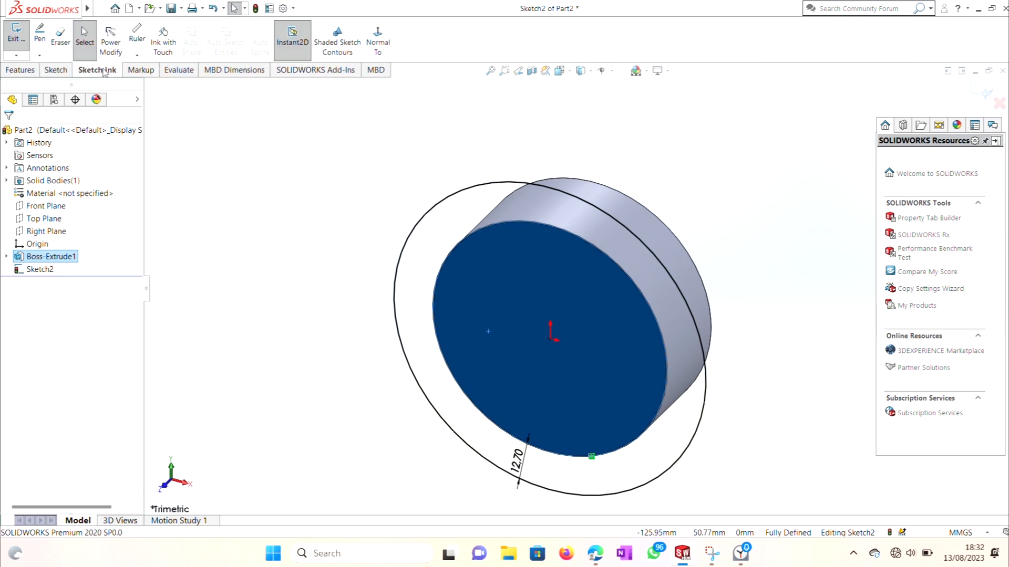
left_click(56, 71)
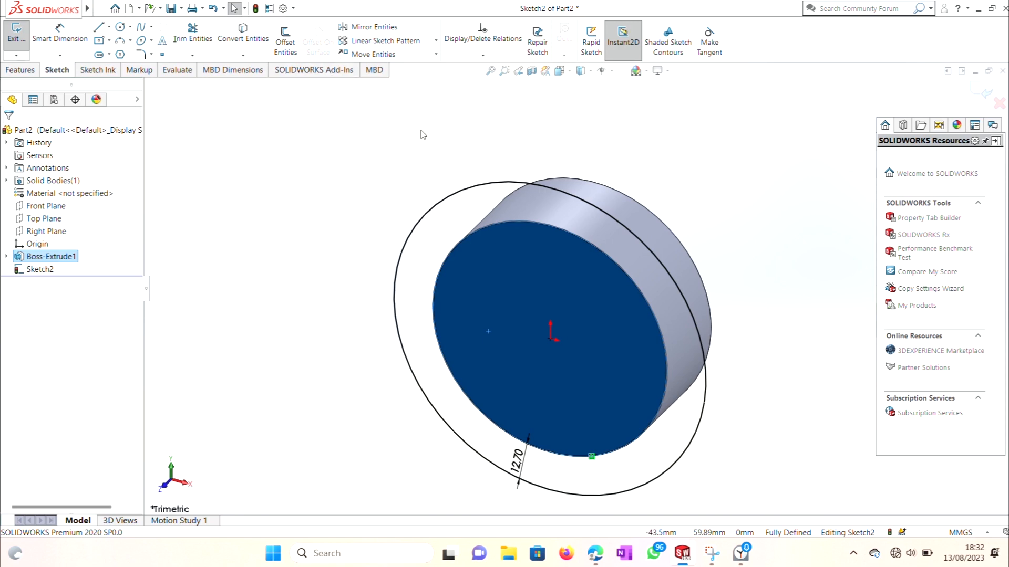
right_click(52, 257)
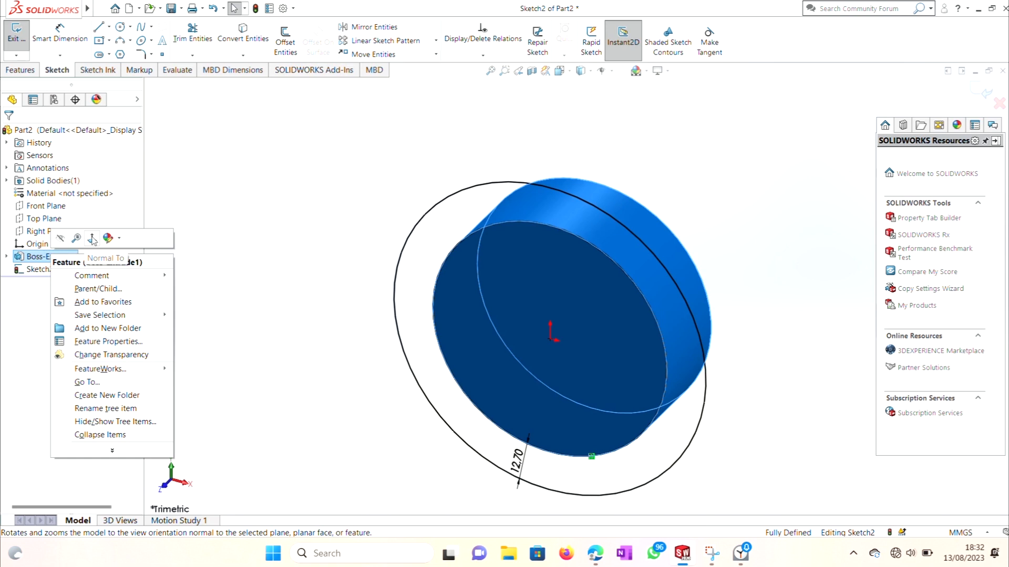
left_click(91, 238)
left_click(326, 340)
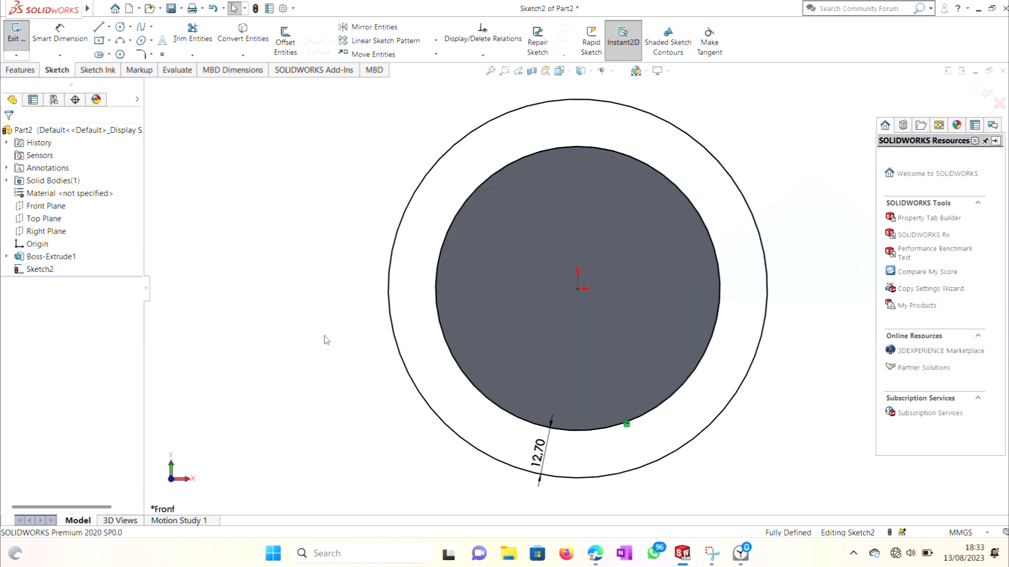
scroll(327, 340, "down", 1)
scroll(327, 340, "up", 3)
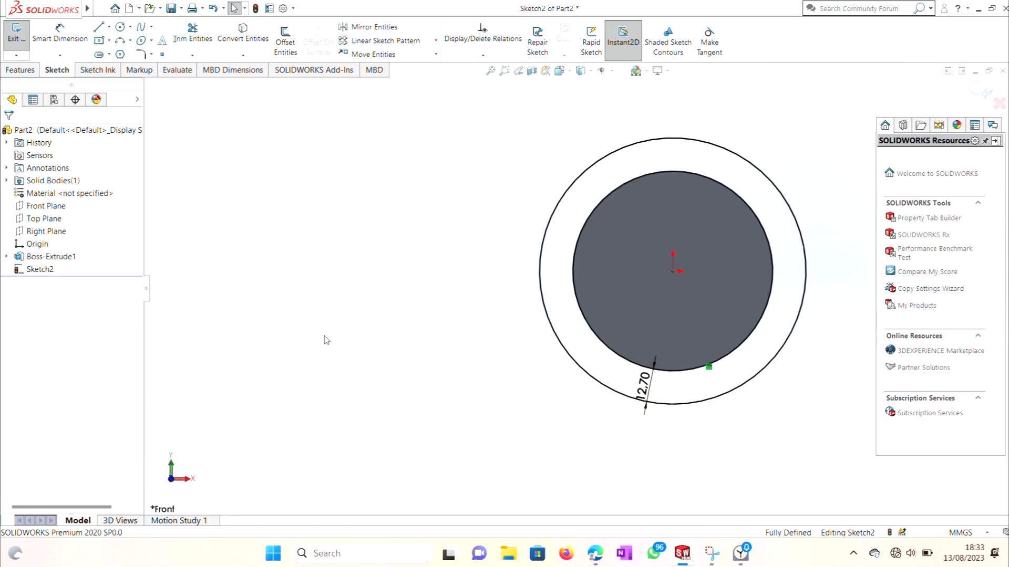
scroll(329, 339, "up", 2)
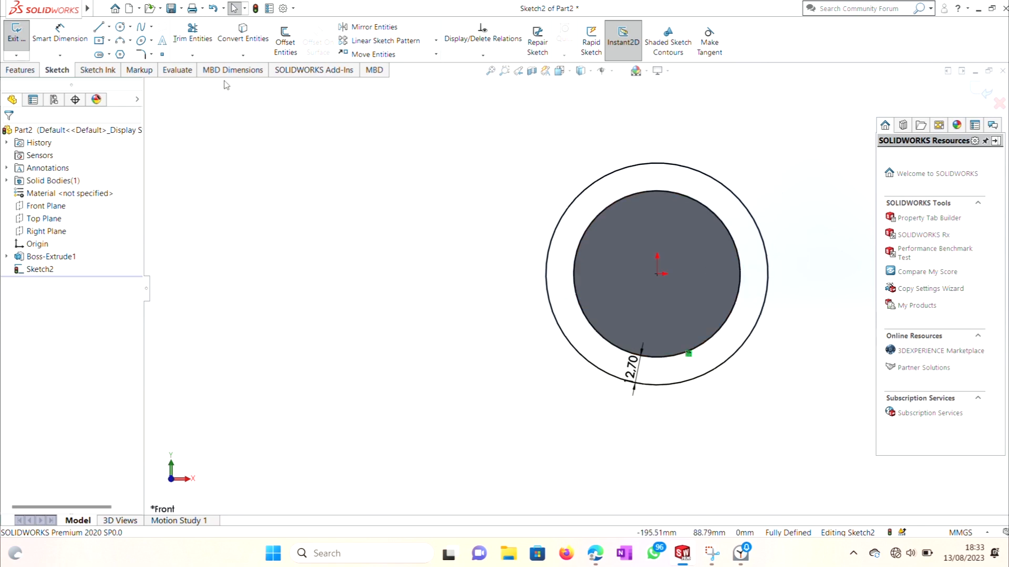
left_click(120, 28)
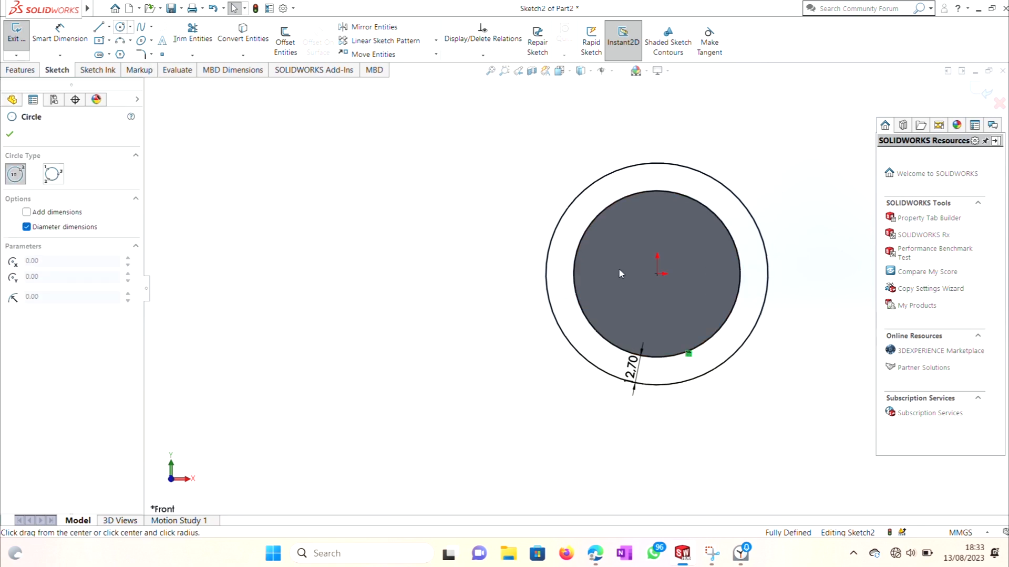
left_click(657, 273)
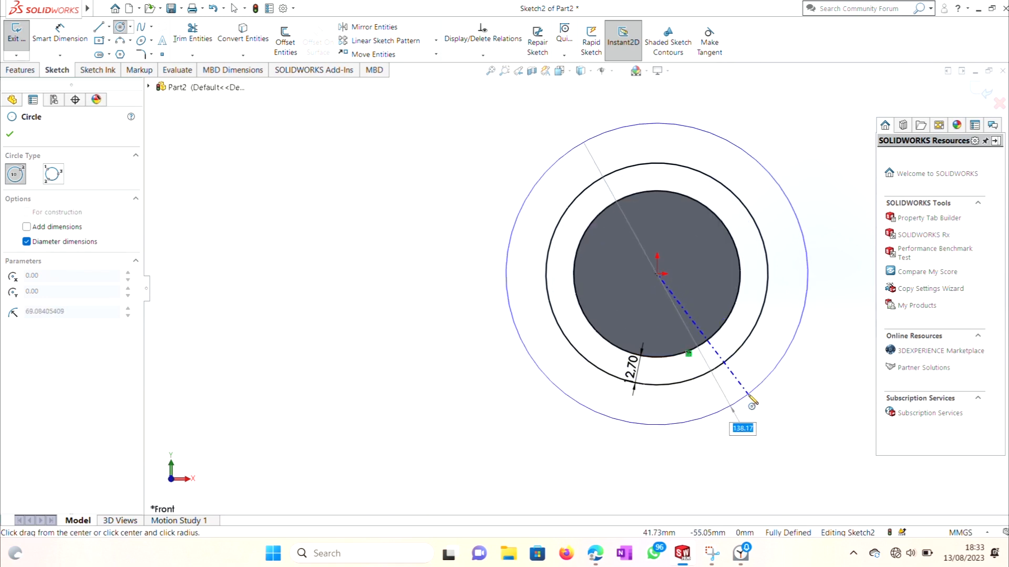
key("Escape")
- Sketch a circle with a radius of about 35.4 mm, centred about 99.7 mm vertically above the origin
scroll(749, 395, "down", 1)
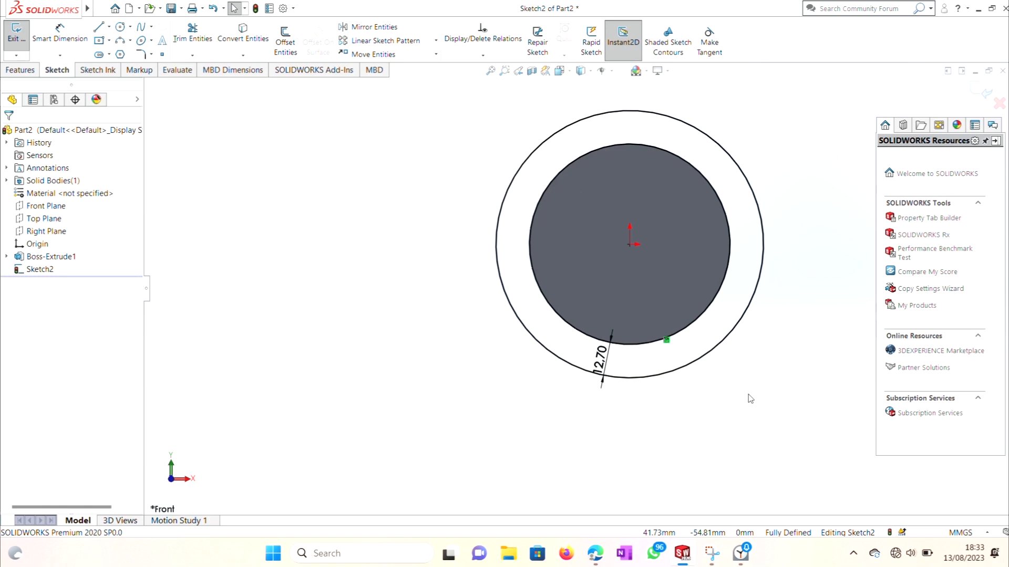
scroll(750, 399, "up", 2)
scroll(717, 400, "up", 2)
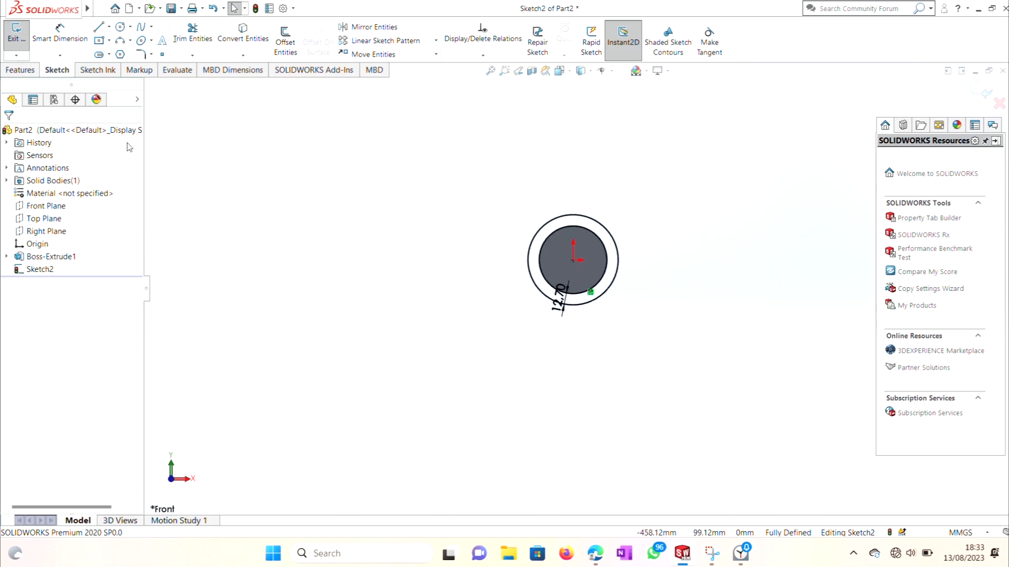
left_click(121, 27)
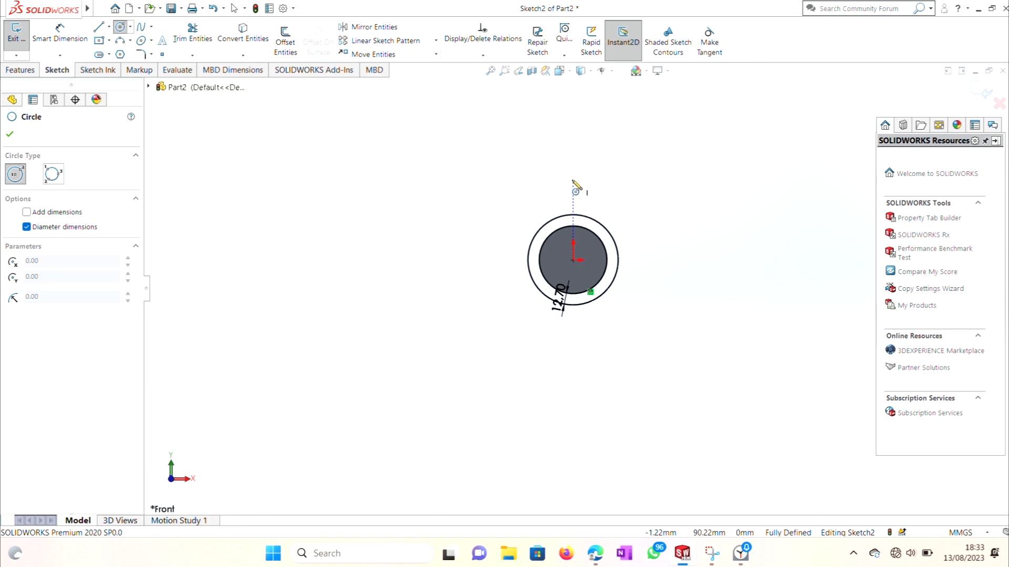
left_click(573, 172)
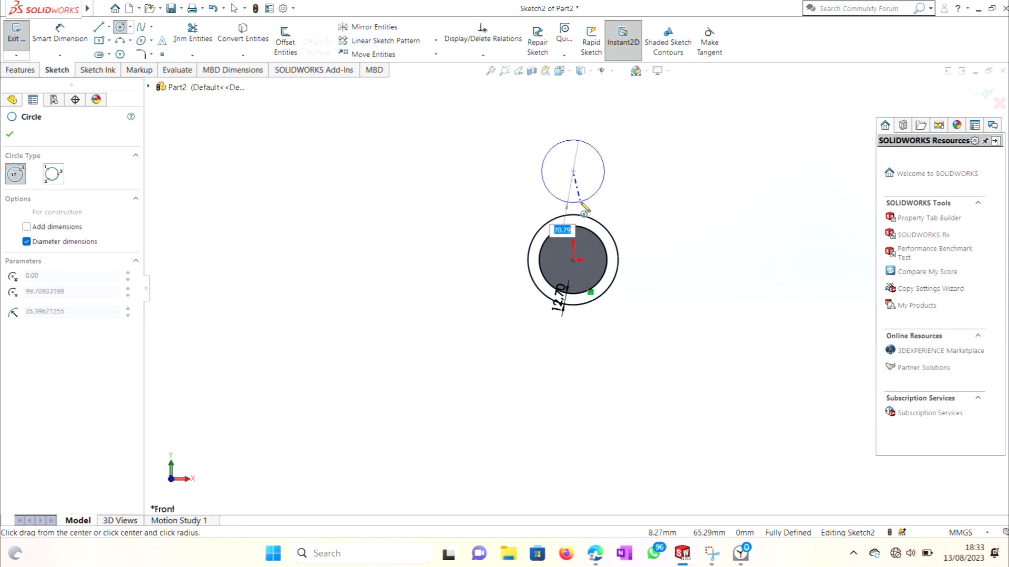
left_click(581, 204)
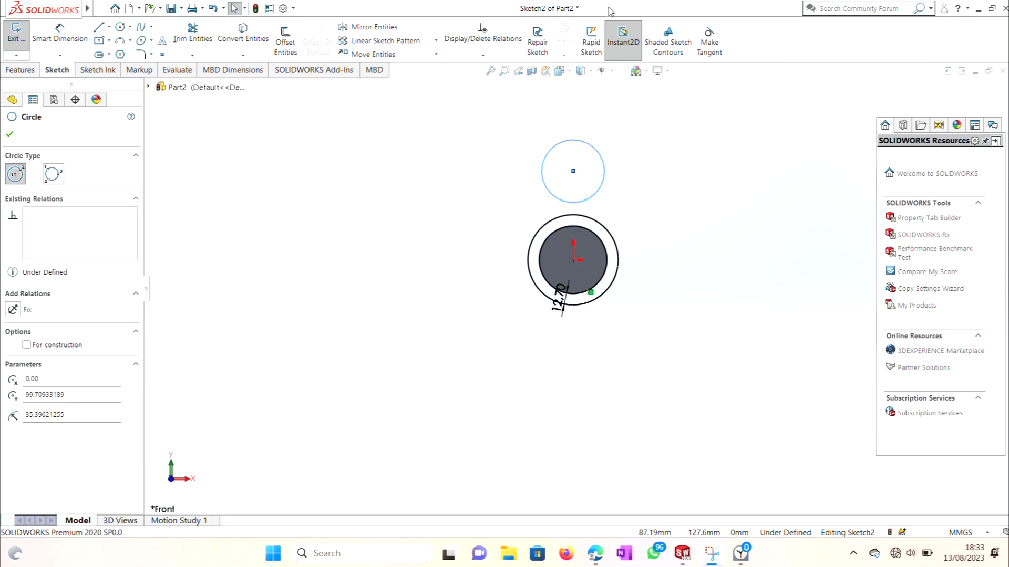
- Dimension the vertical distance between the upper circle's centre and the origin as 63.5 mm
right_click(610, 203)
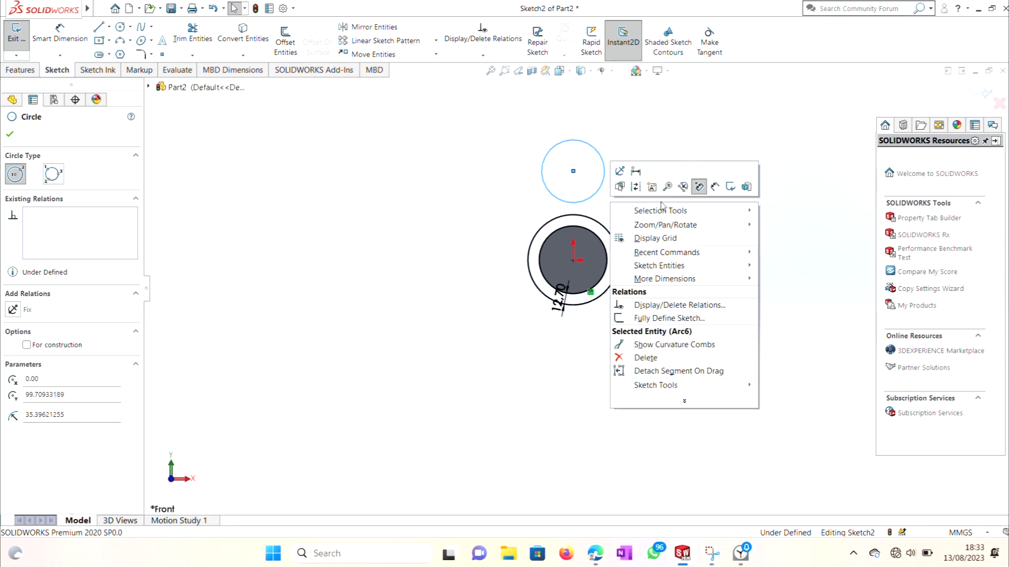
left_click(716, 187)
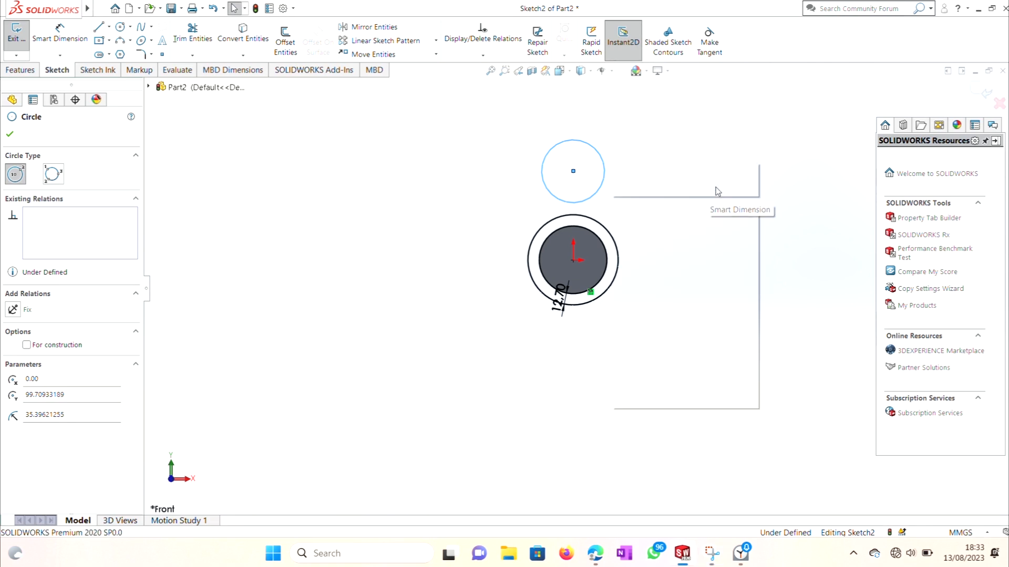
left_click(573, 172)
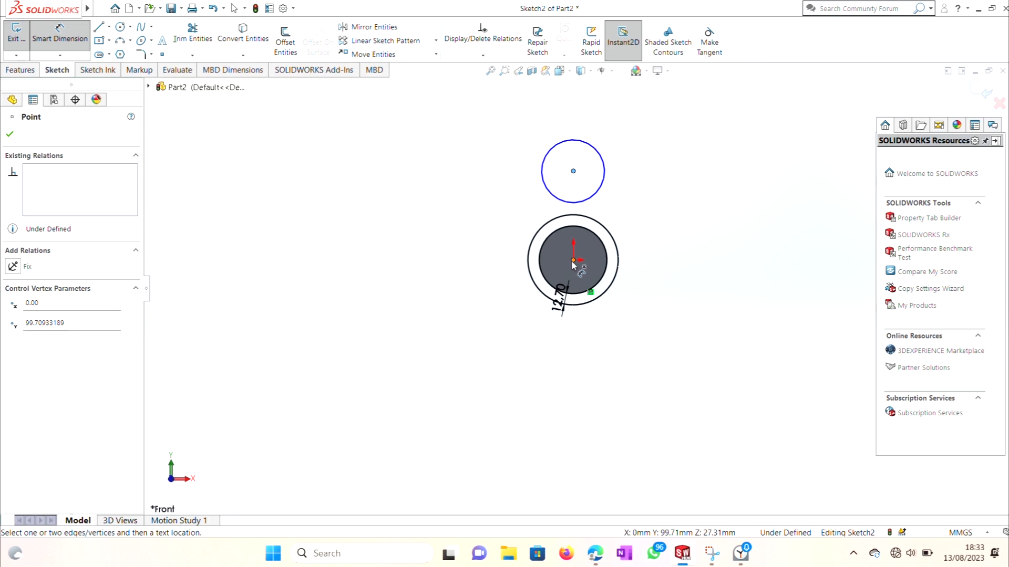
left_click(574, 260)
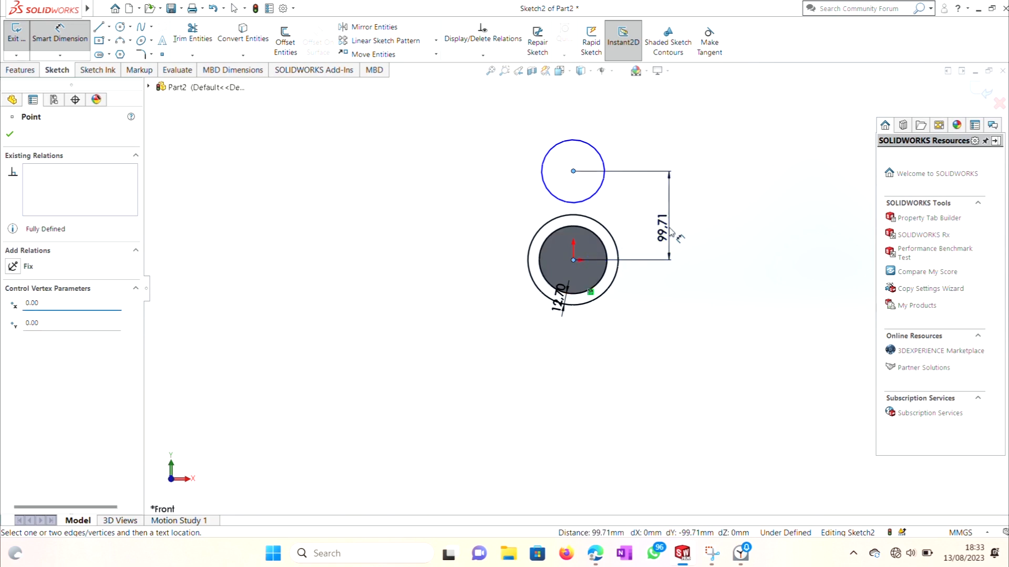
left_click(671, 231)
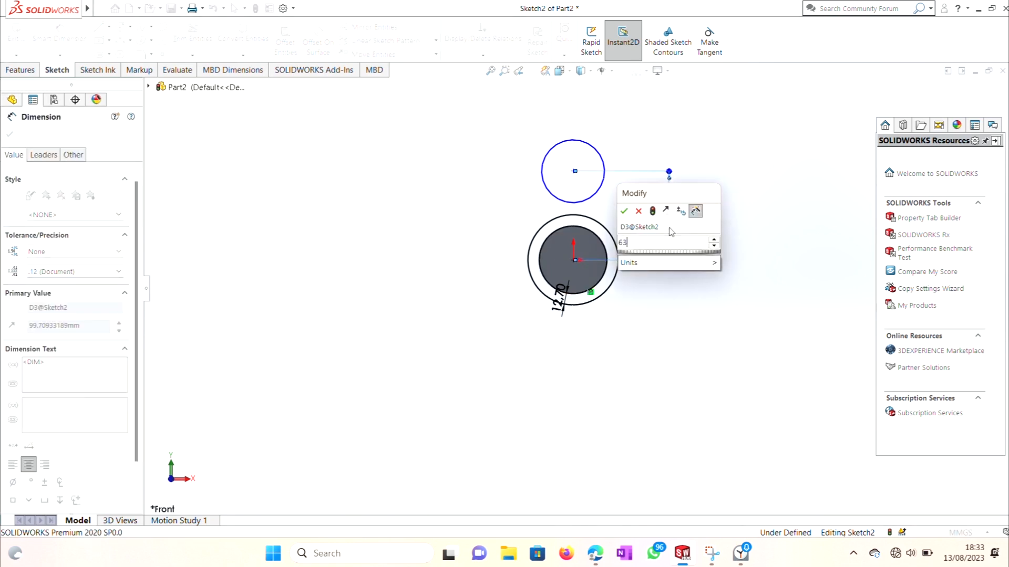
type("63.5")
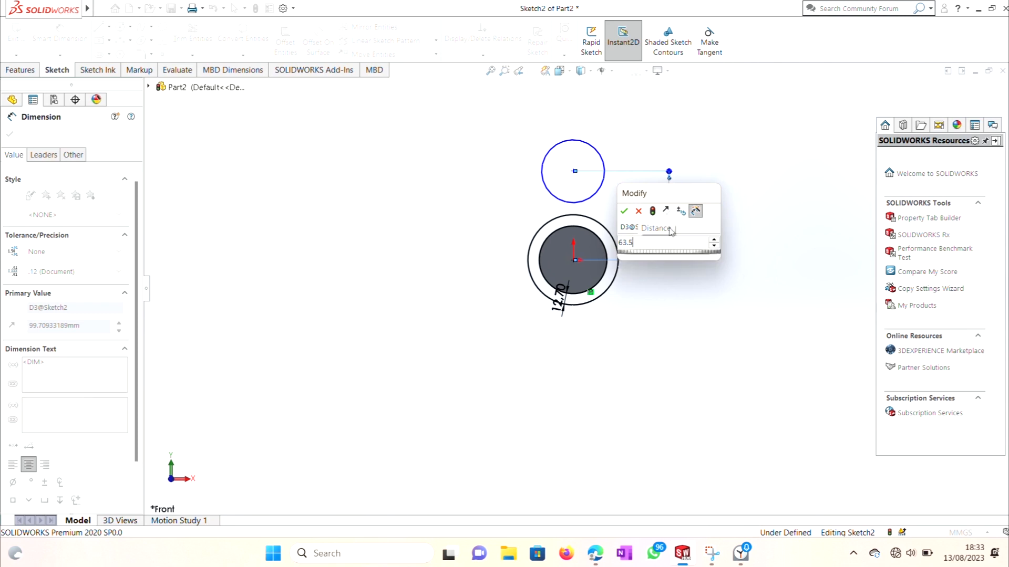
key("Return")
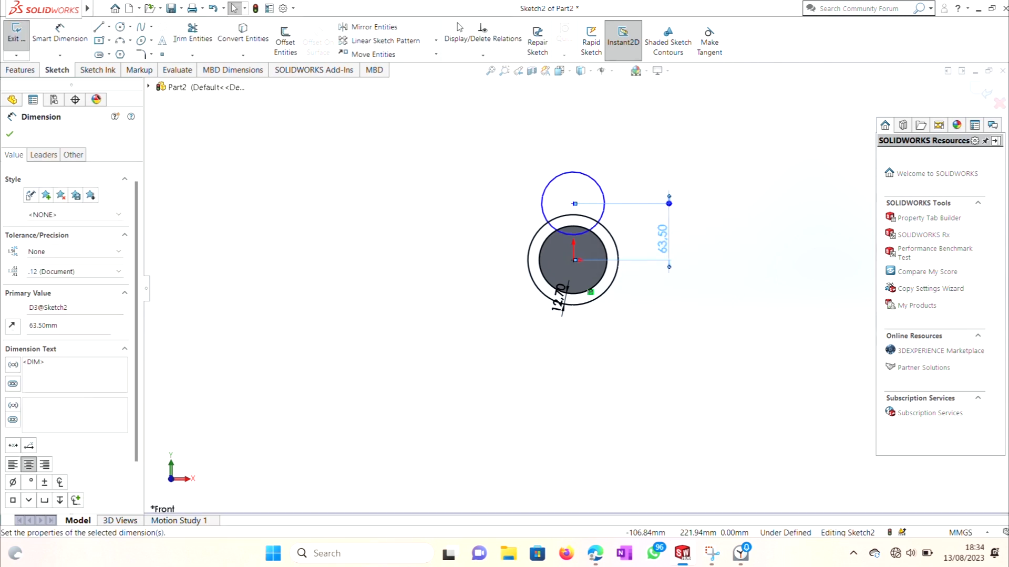
key("Escape")
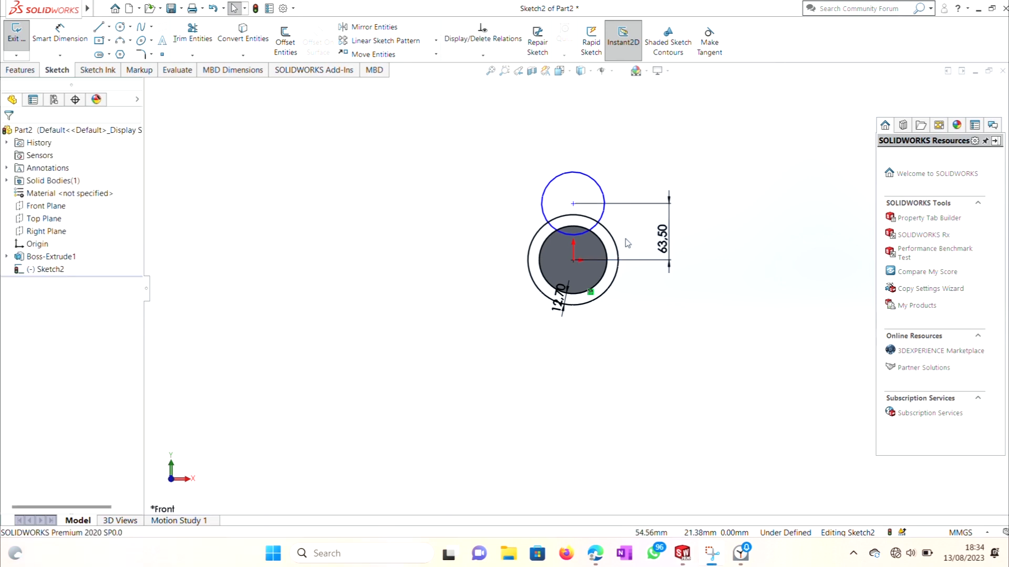
- Dimension the upper circle's diameter as 88.9 mm
right_click(573, 163)
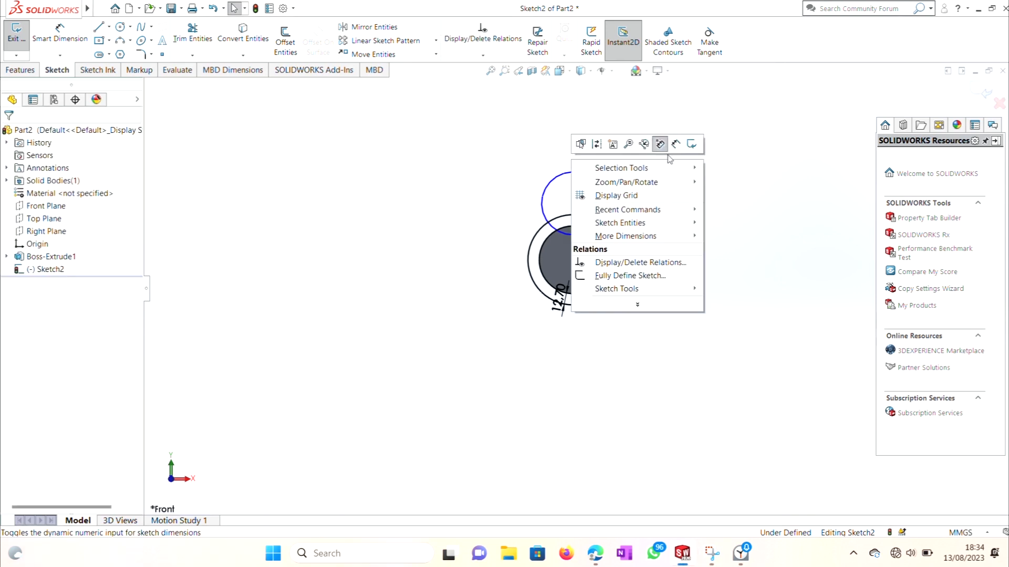
left_click(675, 147)
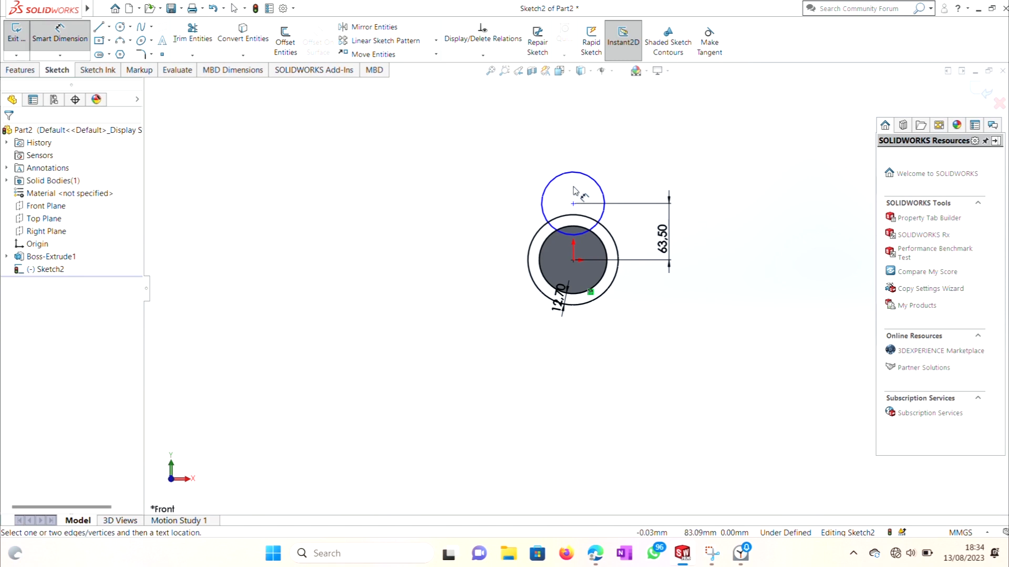
left_click(590, 180)
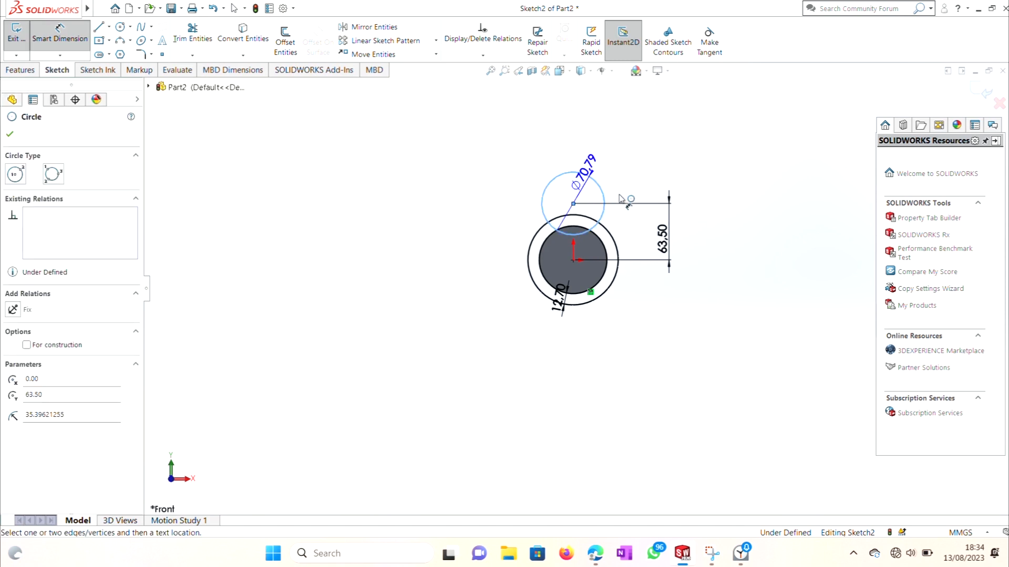
left_click(696, 210)
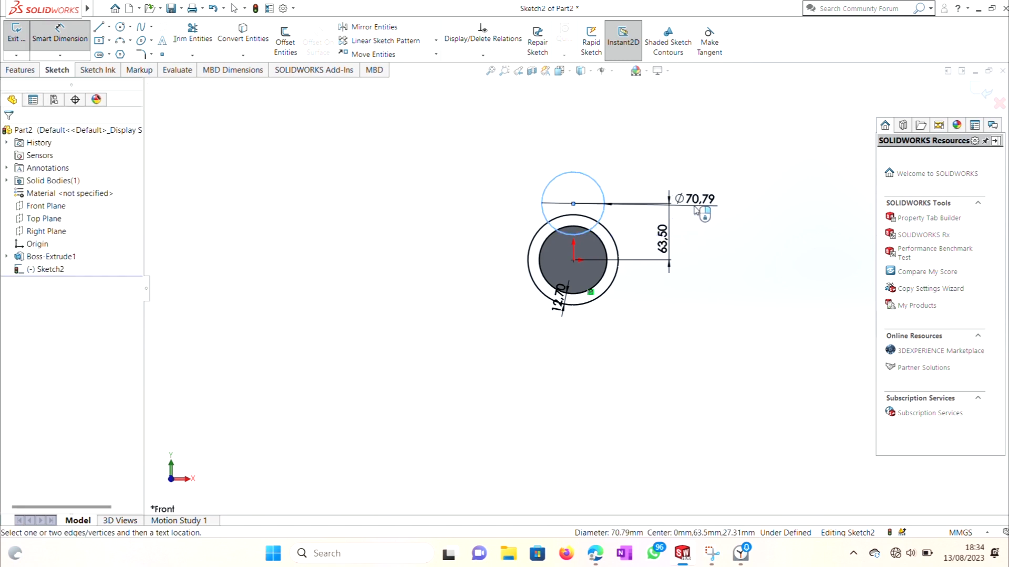
type("88.9")
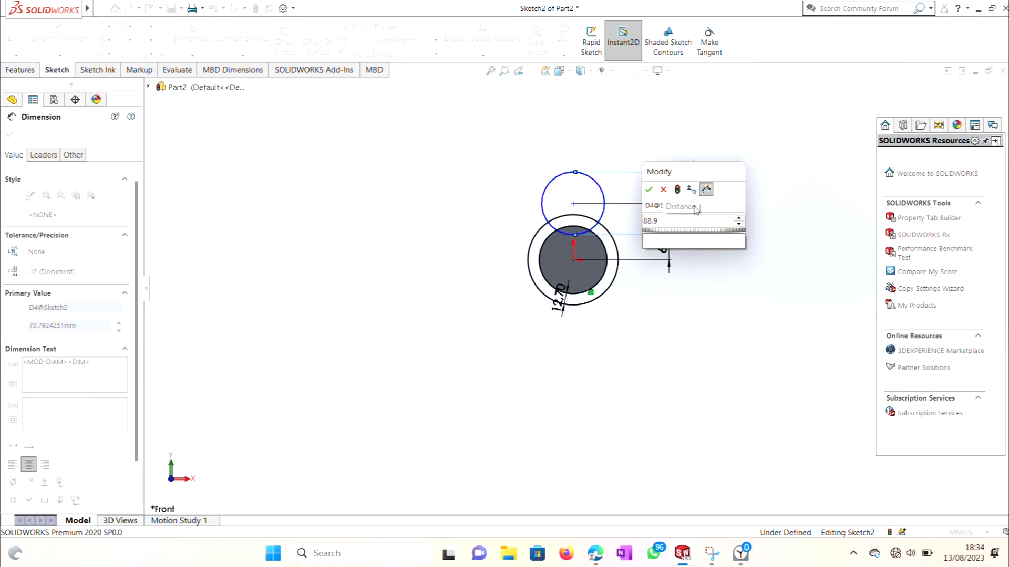
key("Return")
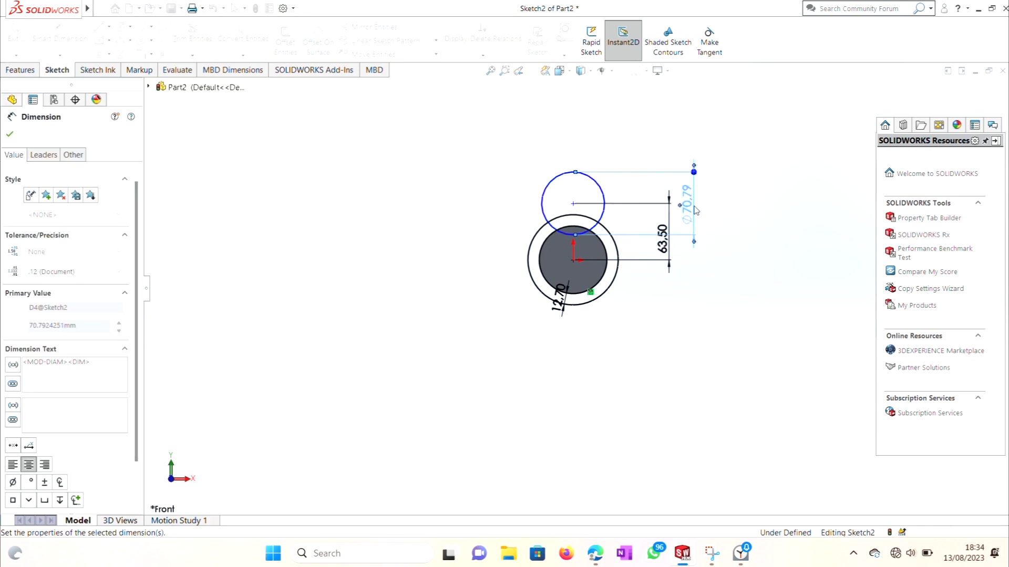
left_click(455, 184)
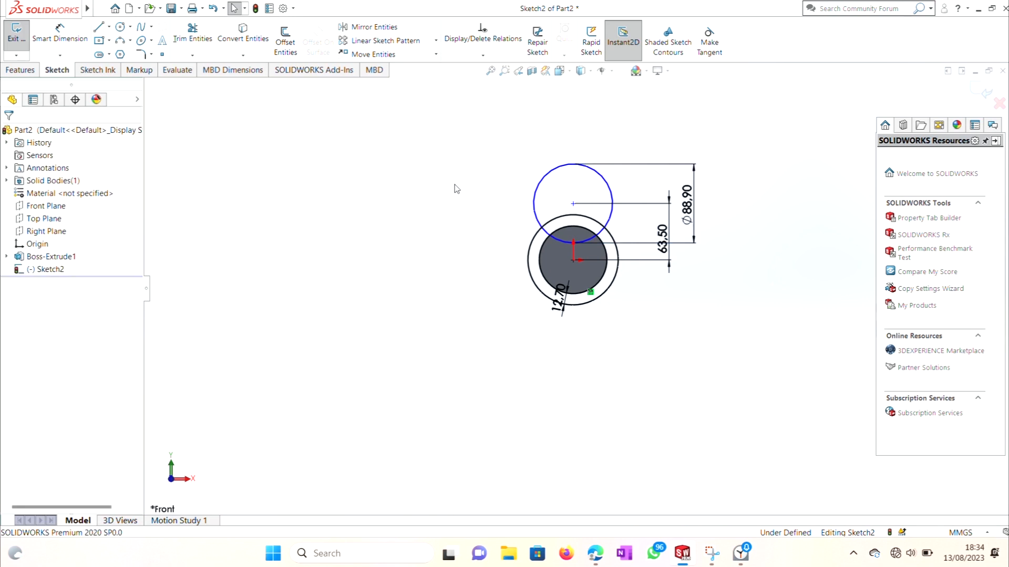
key("l")
key("space")
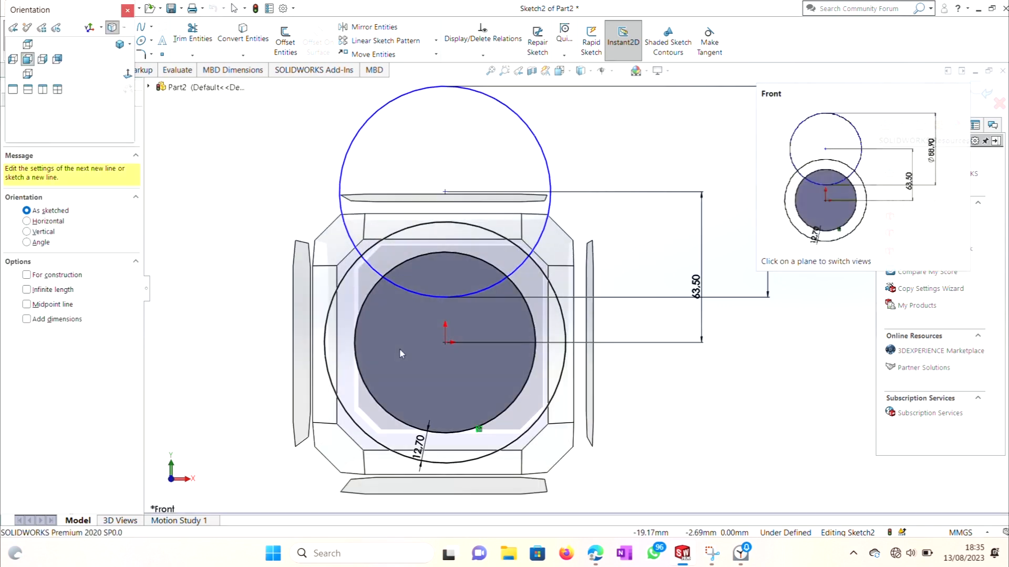
left_click(399, 349)
key("Escape")
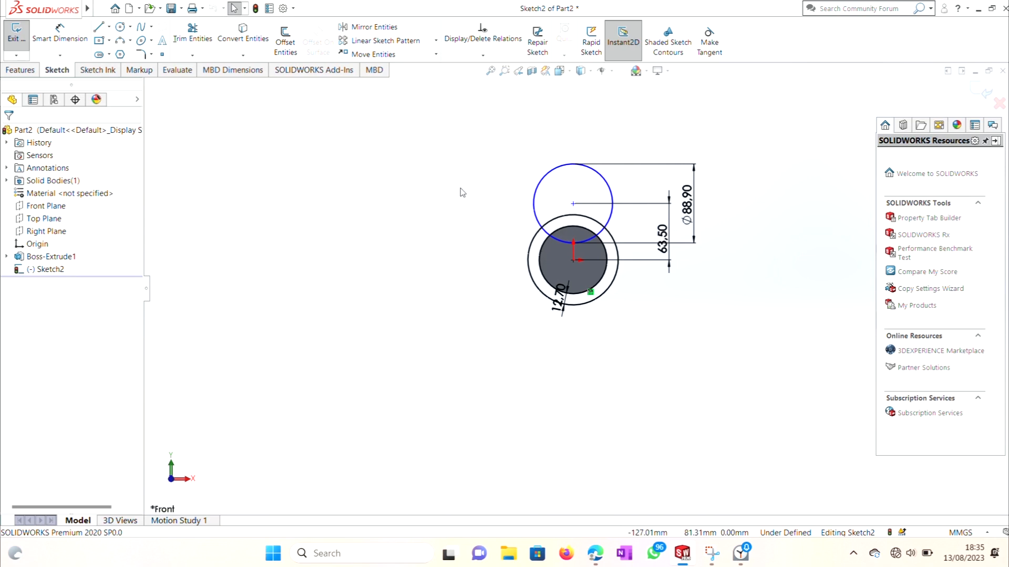
- Sketch a line about 63.8 mm long from the upper circle's left quadrant point to the outer ring circle's left quadrant point
key("l")
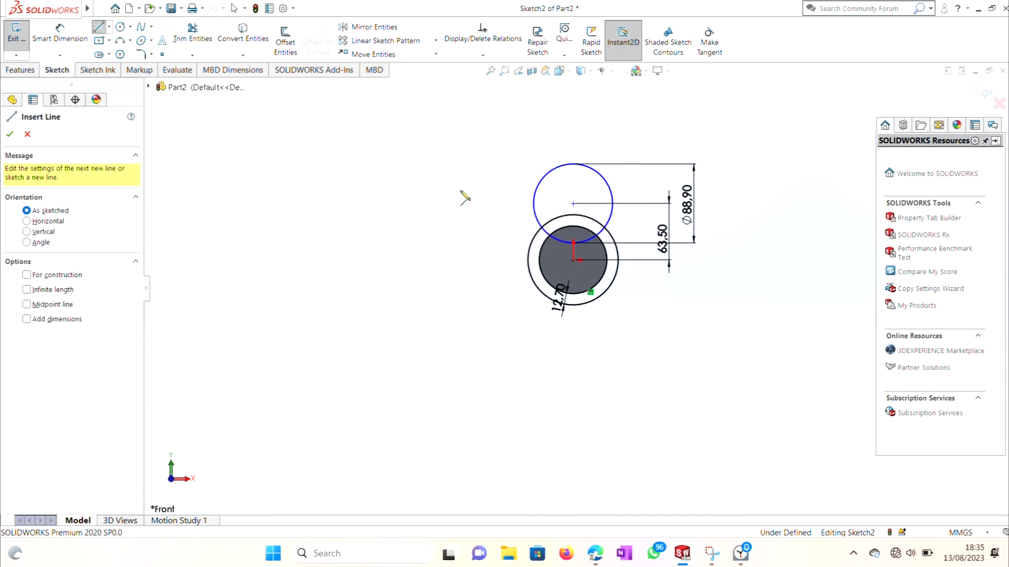
left_click(534, 203)
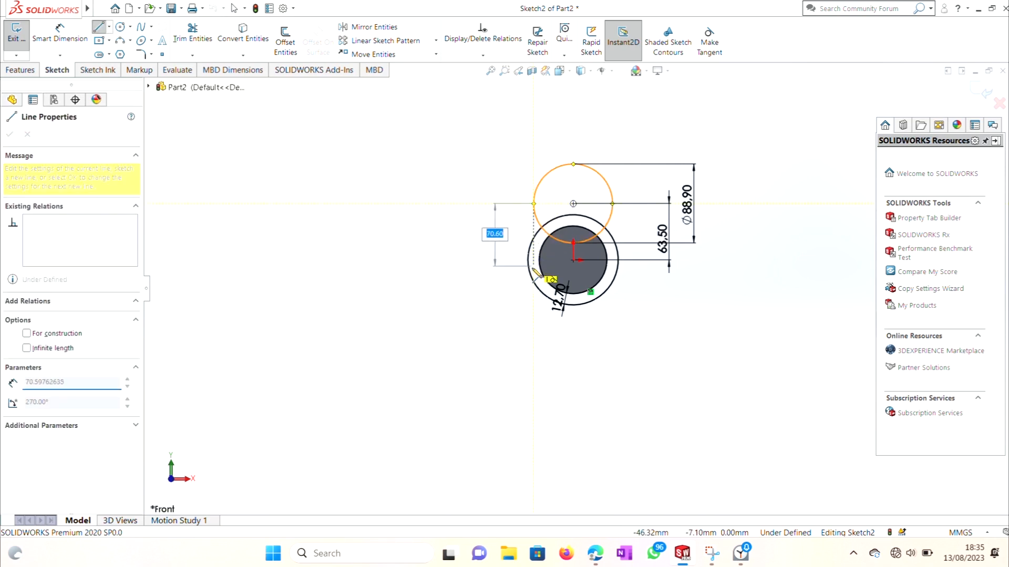
left_click(528, 260)
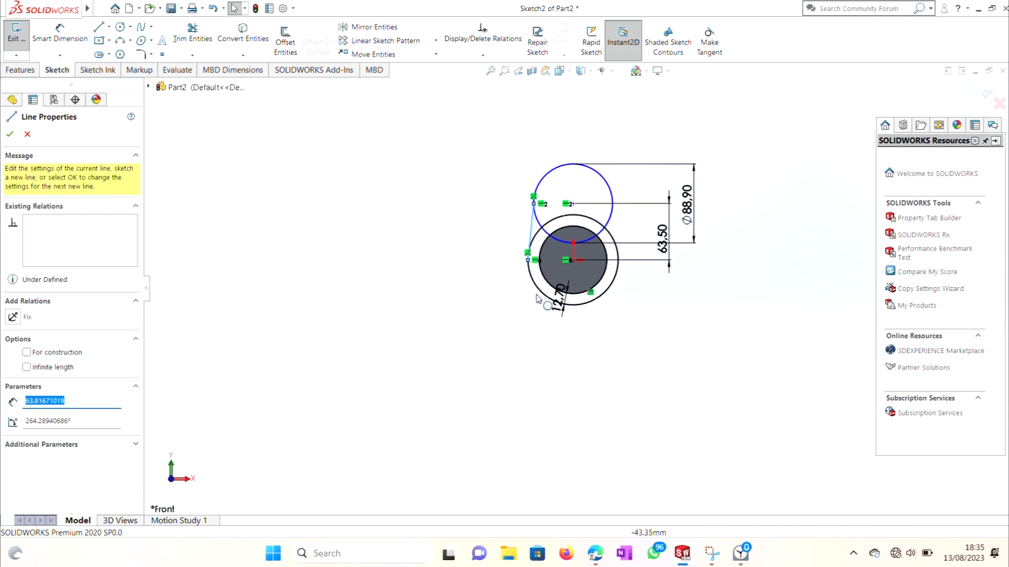
- Sketch a line about 63.2 mm long joining the right sides of the upper circle and the outer ring circle, tangent to both
mouse_move(593, 560)
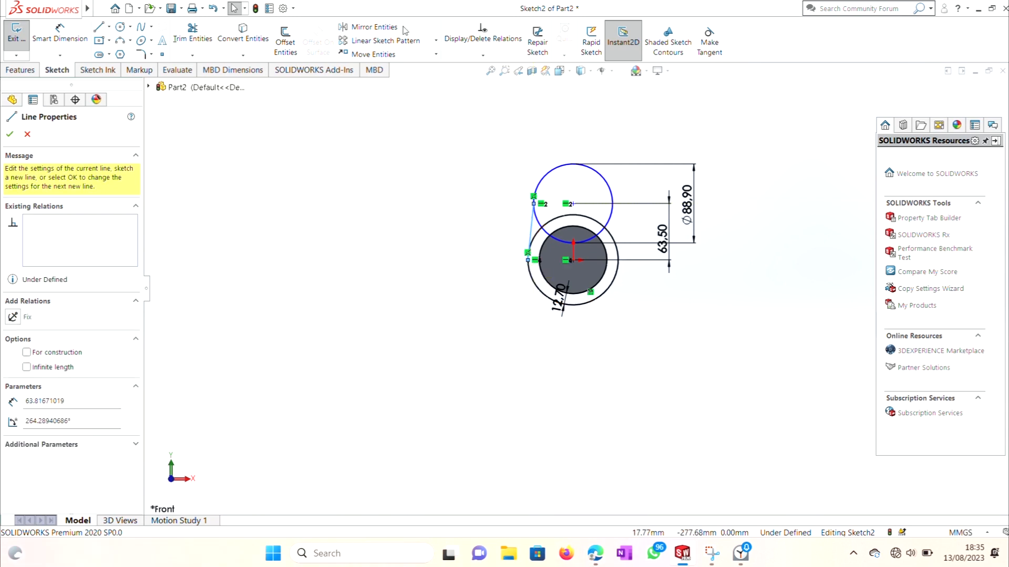
left_click(98, 28)
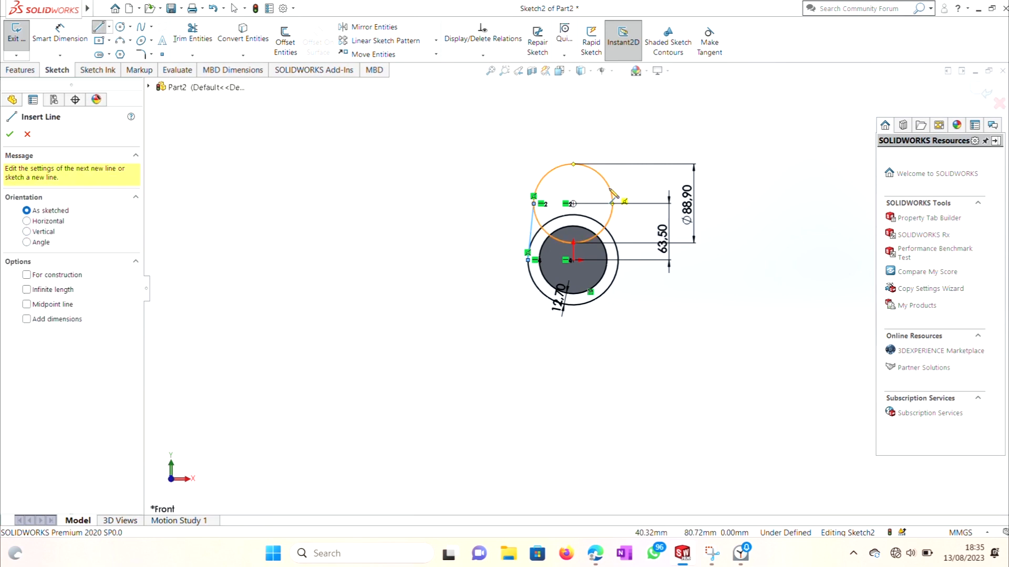
left_click(613, 203)
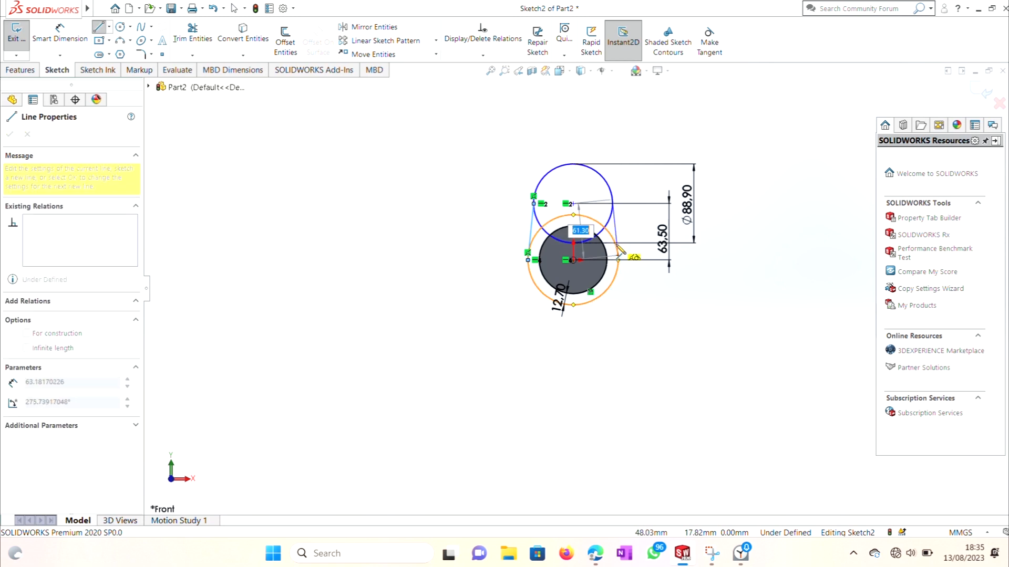
double_click(618, 252)
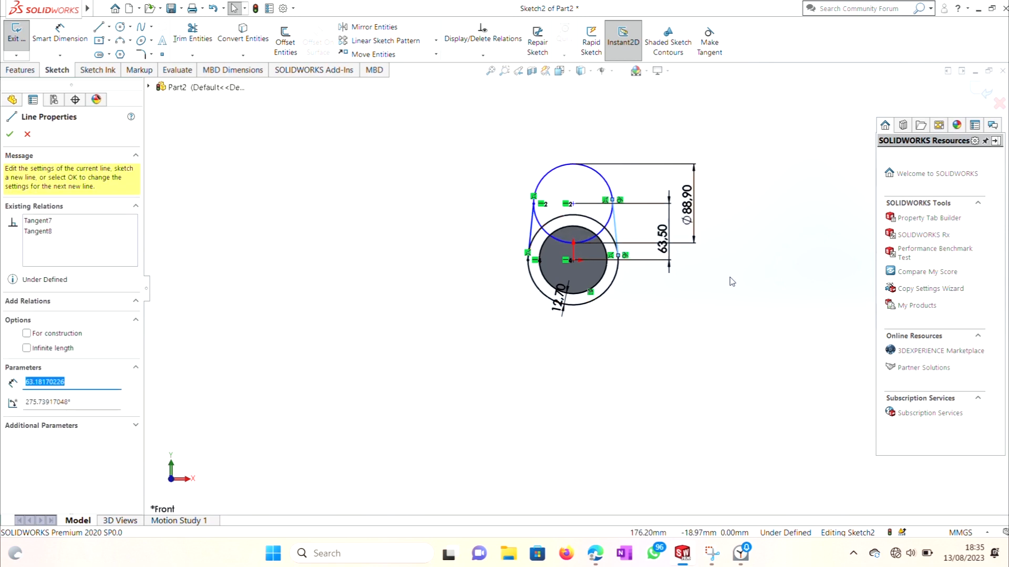
- Try to add a tangent relation between the upper circle and the right side line
left_click(599, 173)
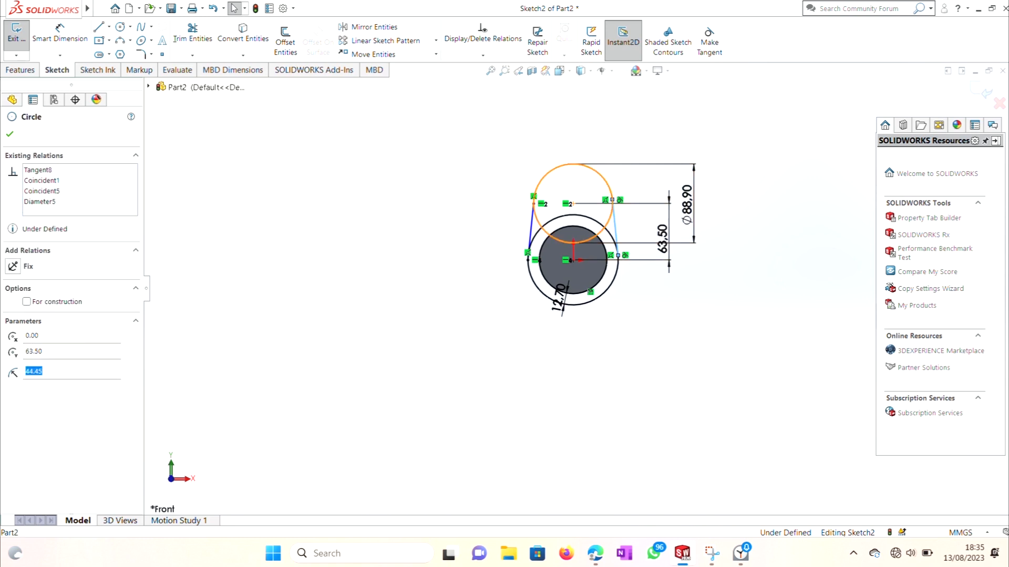
left_click(617, 232, "ctrl")
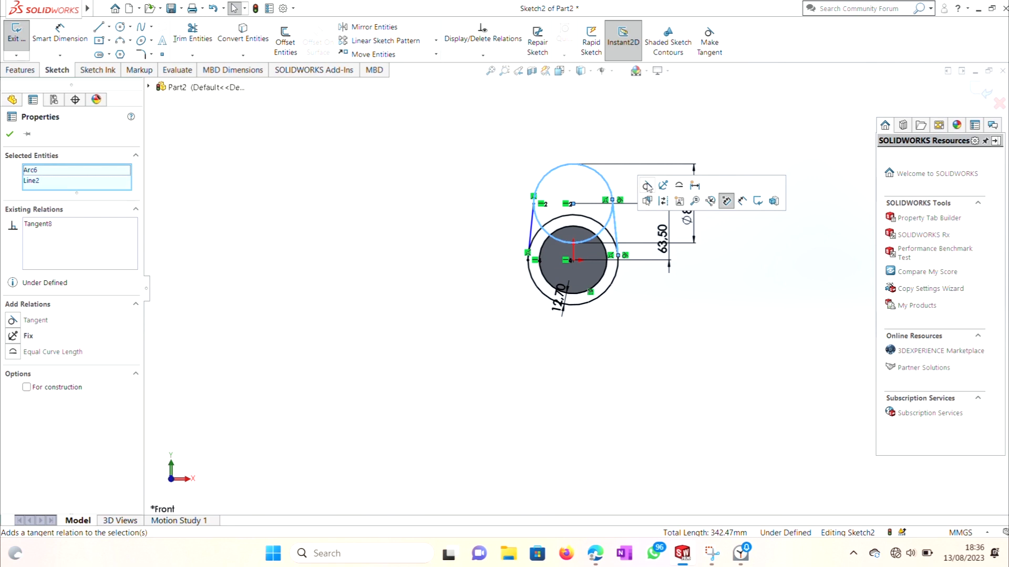
left_click(634, 328)
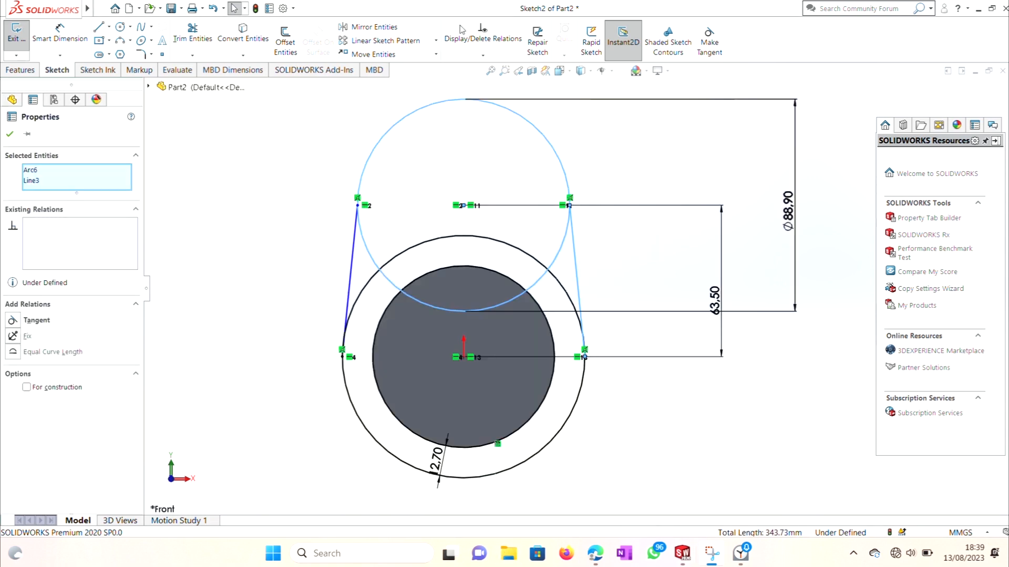
left_click(10, 134)
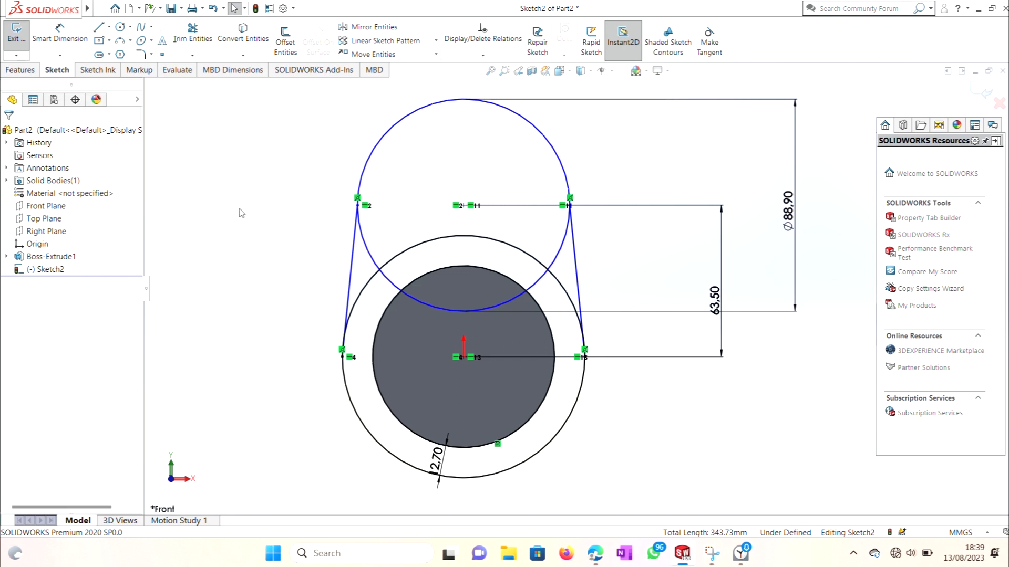
- Delete both side lines joining the upper circle and the outer ring circle
left_click(351, 263)
key("Delete")
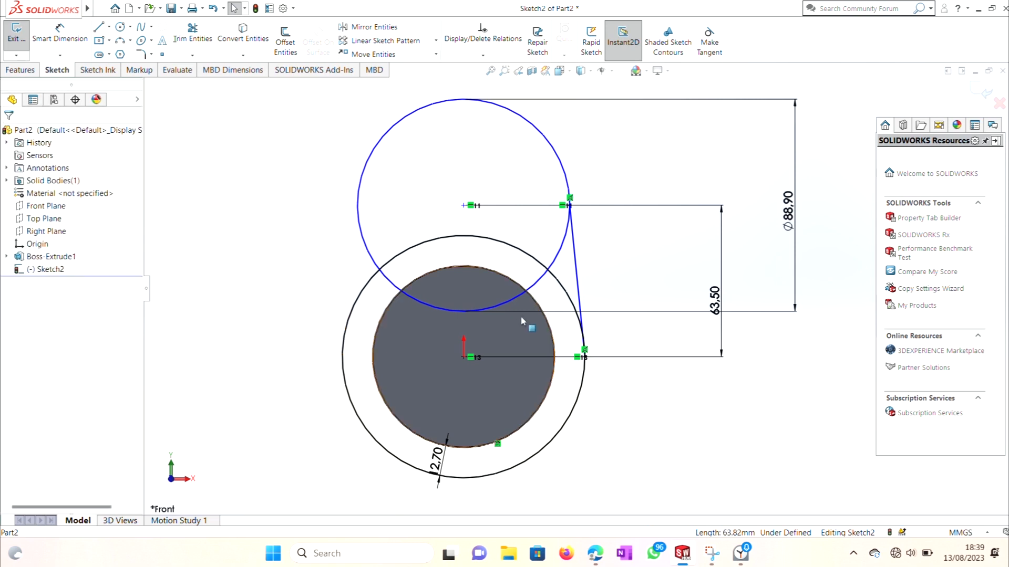
left_click(577, 270)
key("Delete")
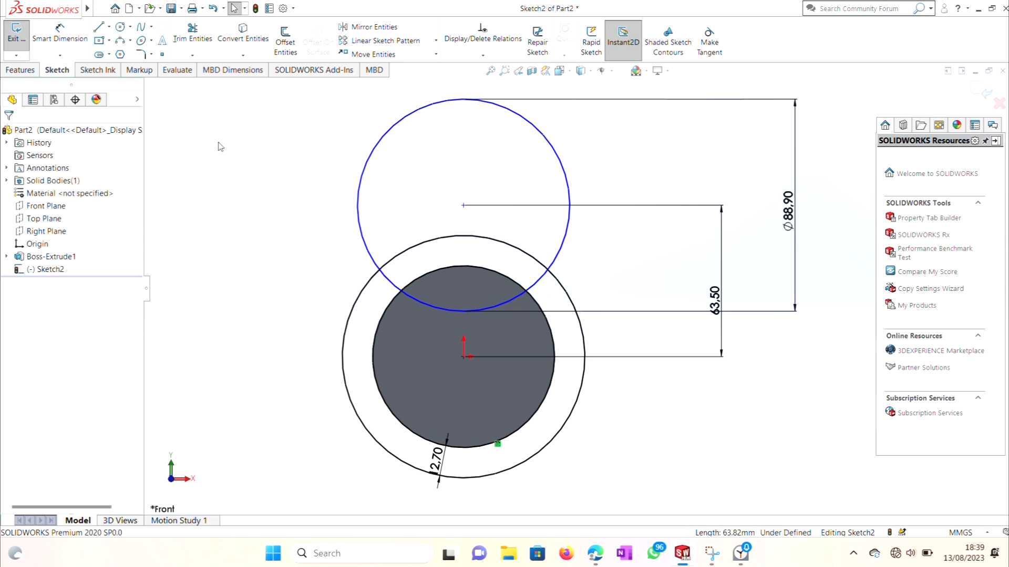
- Sketch a line about 63.8 mm long from the upper circle's left quadrant point to the outer ring circle's left quadrant point
key("l")
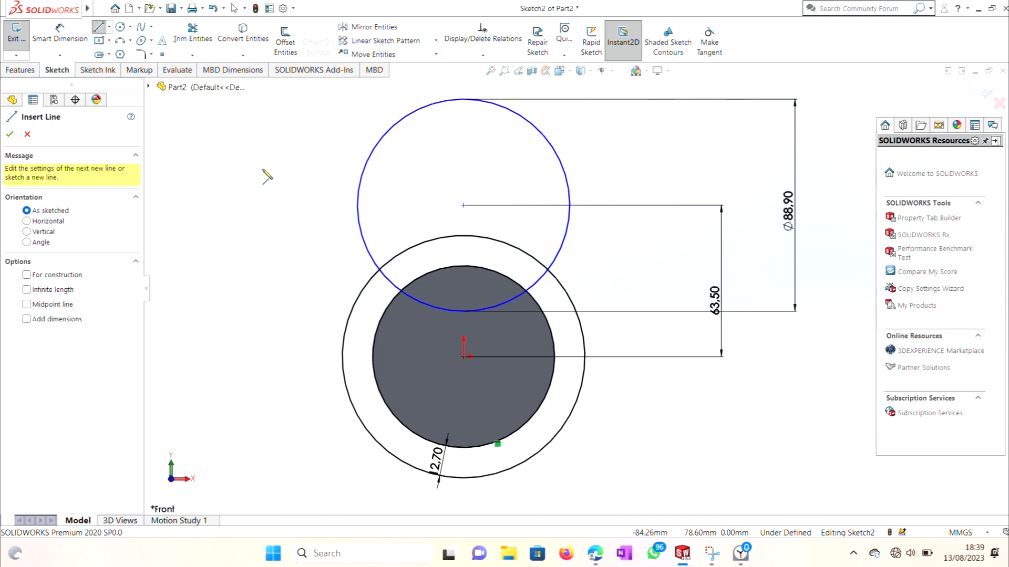
left_click(357, 206)
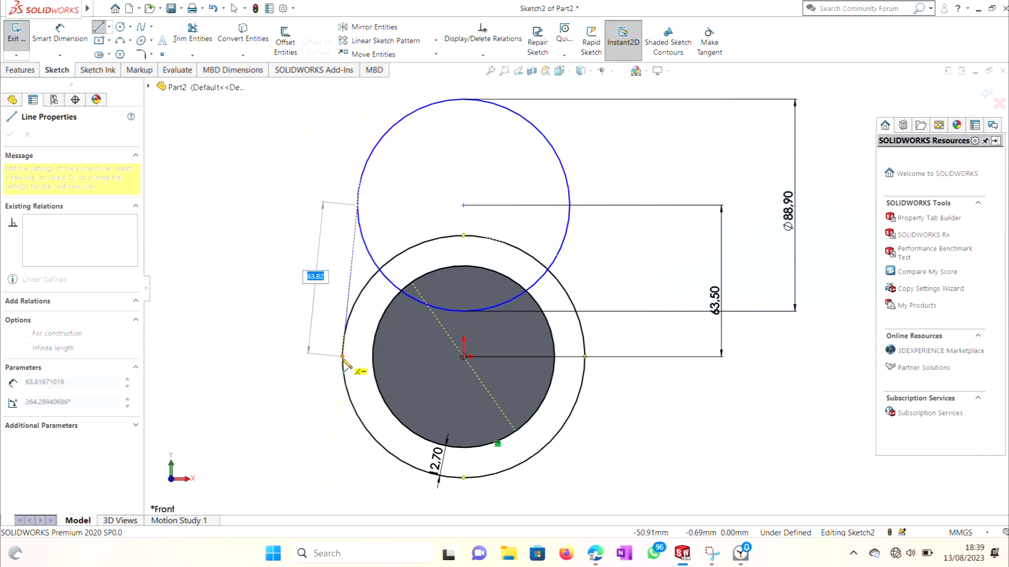
left_click(342, 357)
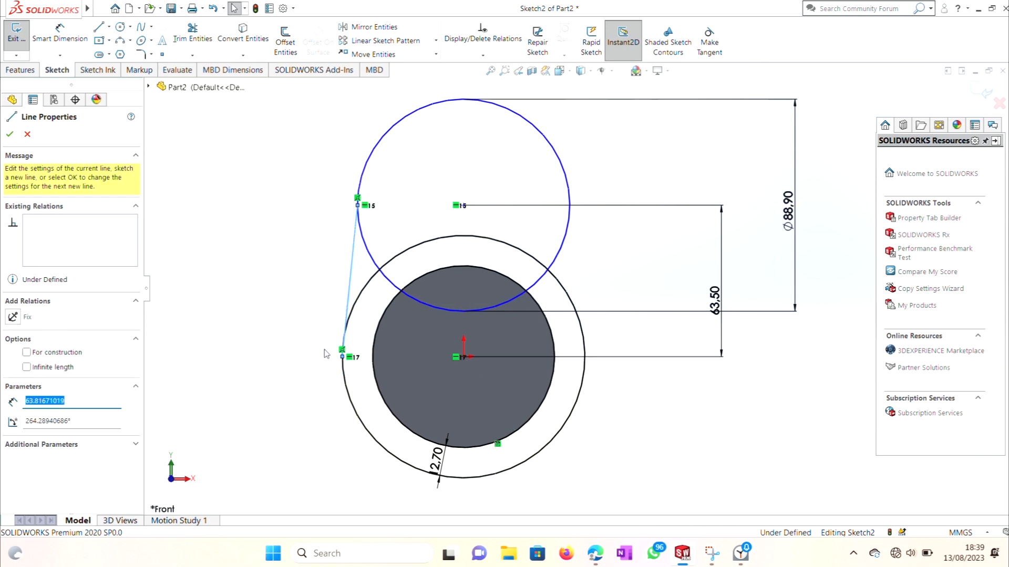
- Mirror the left side line about the Right Plane, keeping the original
left_click(363, 29)
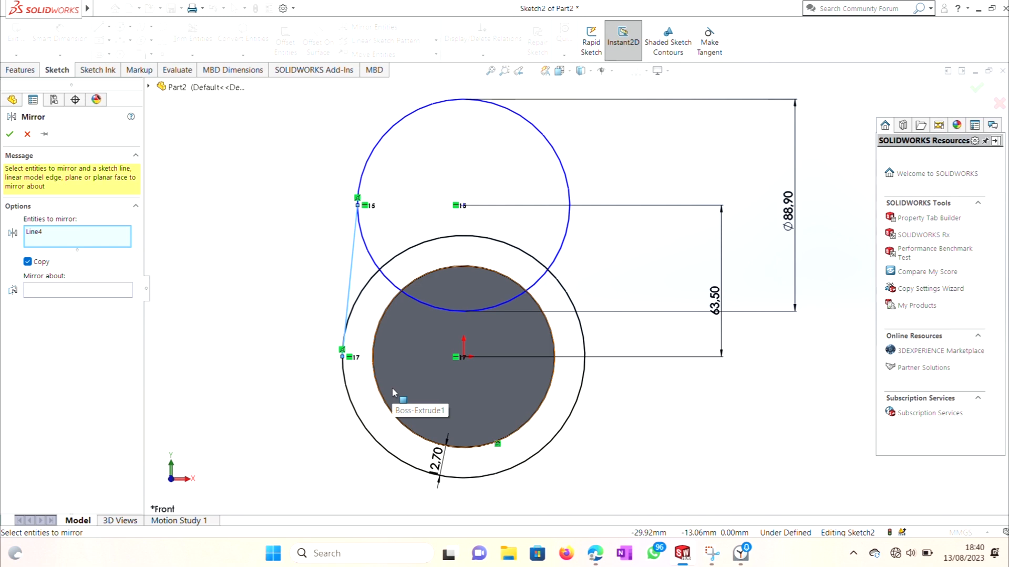
left_click(79, 287)
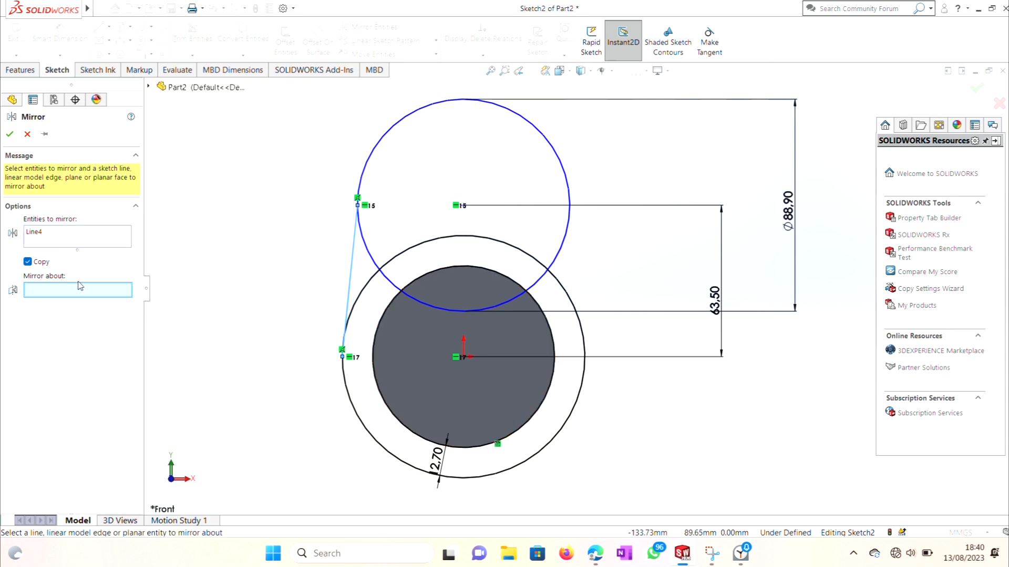
left_click(150, 88)
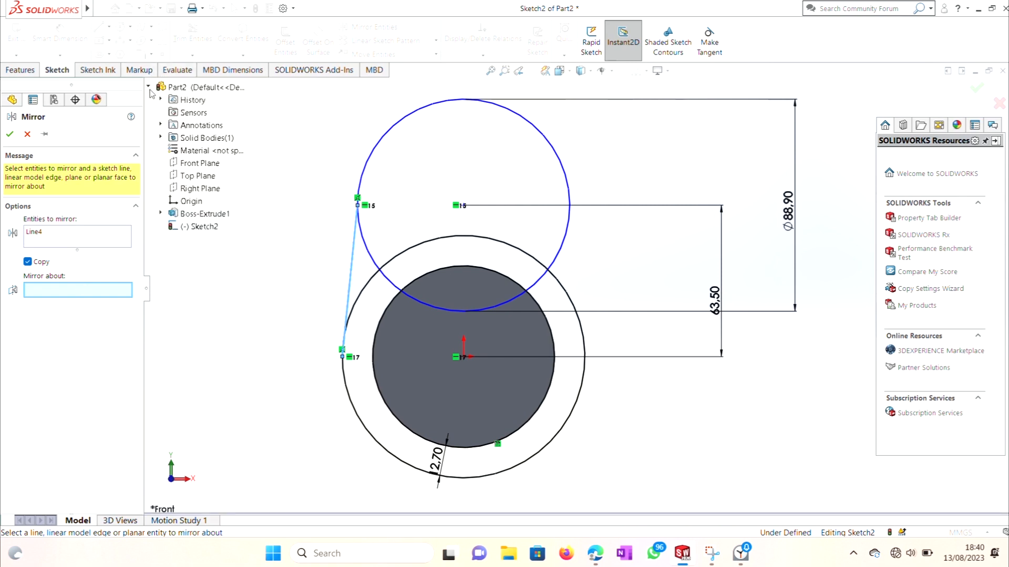
left_click(194, 189)
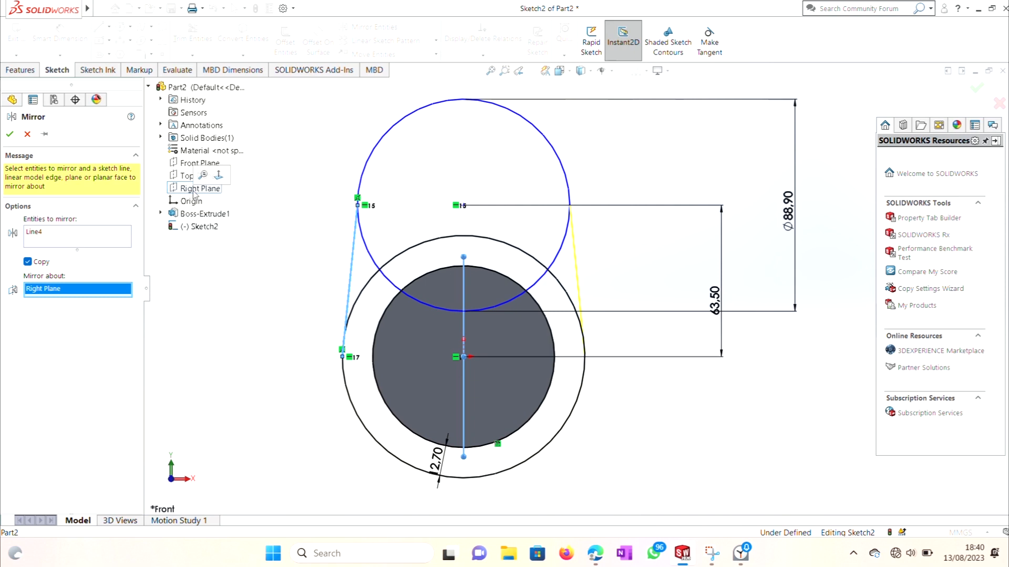
left_click(10, 134)
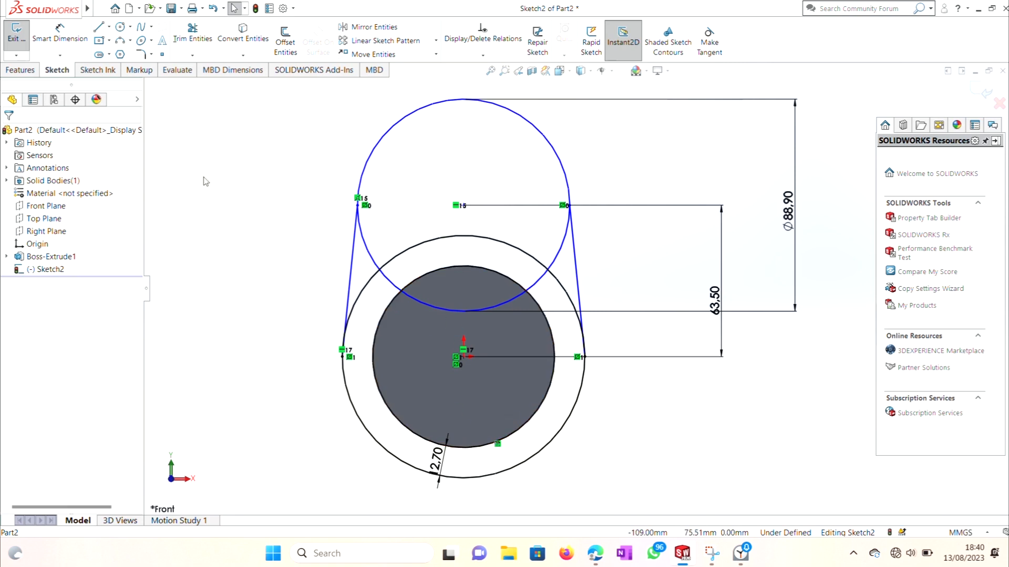
- Power-trim the overlapping arcs of the upper circle and the ring circles inside the outline formed by the side lines
left_click(195, 36)
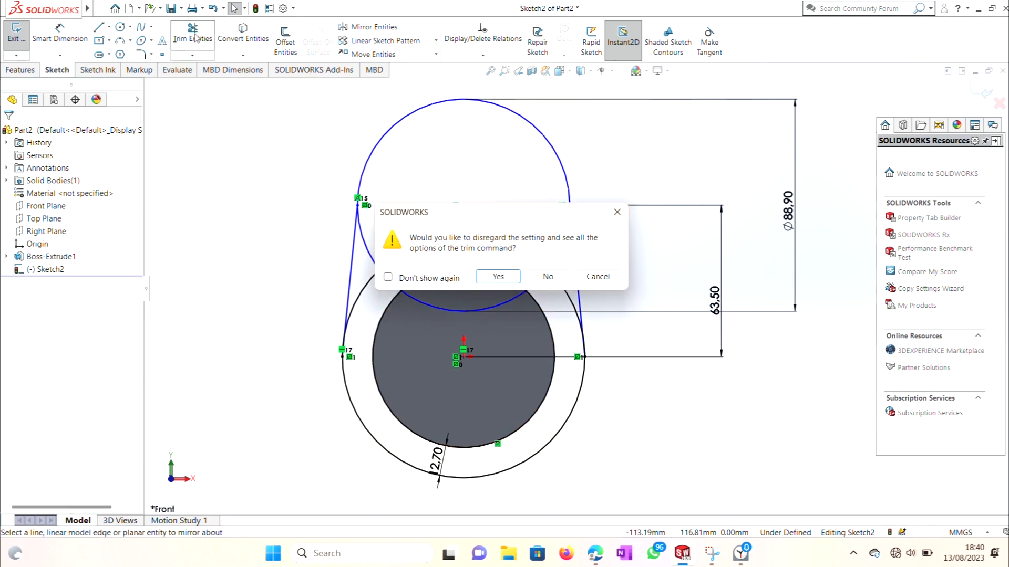
left_click(497, 278)
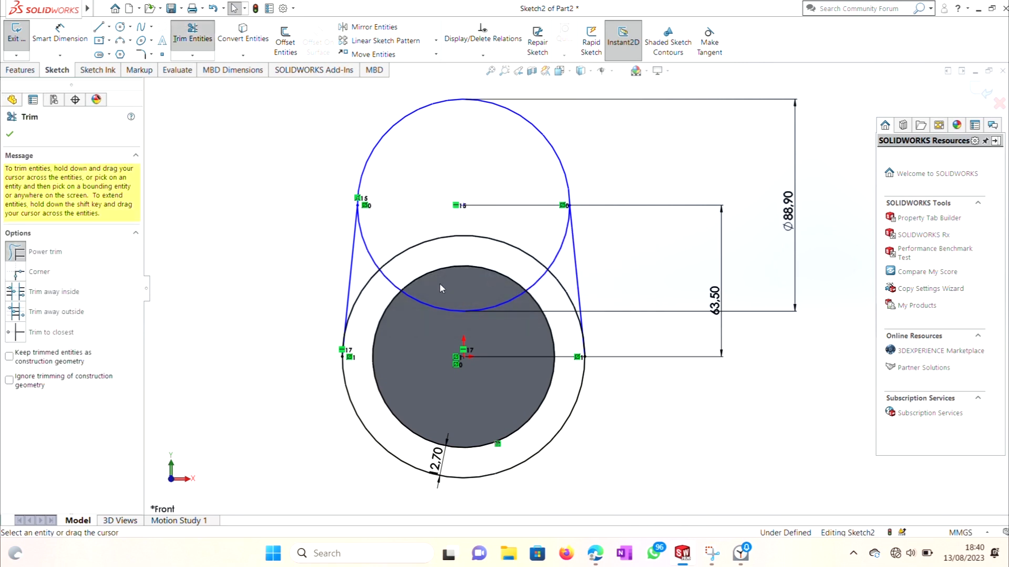
mouse_move(367, 298)
left_mouse_down()
mouse_move(394, 222)
mouse_move(422, 271)
mouse_move(547, 281)
mouse_move(554, 294)
mouse_move(558, 258)
mouse_move(461, 322)
mouse_move(438, 302)
left_mouse_up()
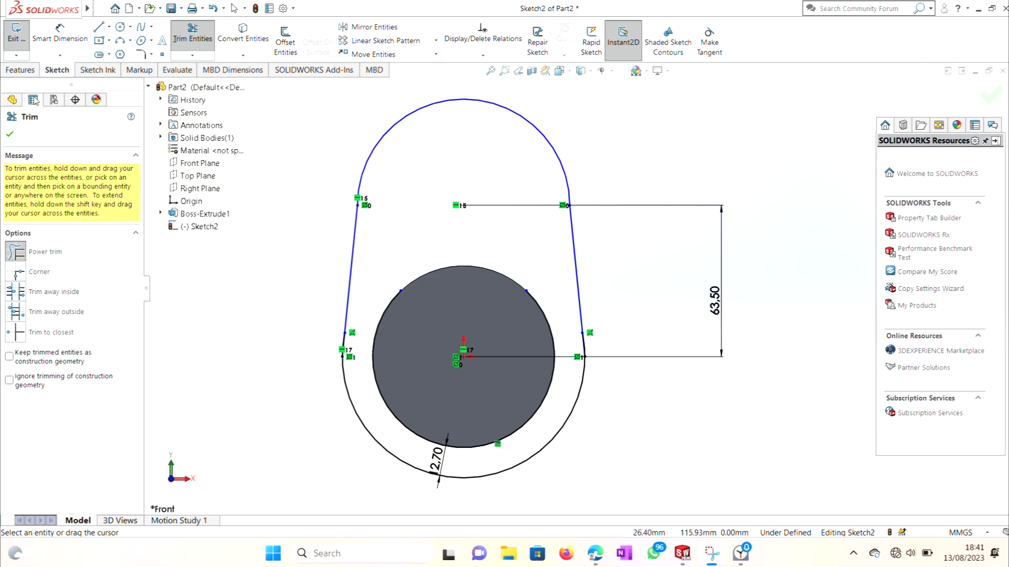
key("Escape")
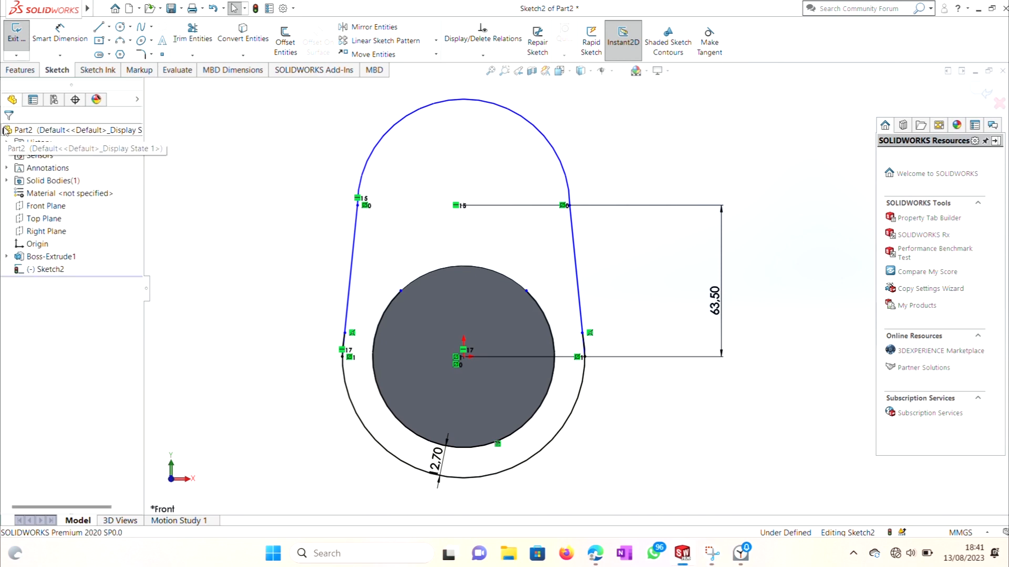
left_click(20, 70)
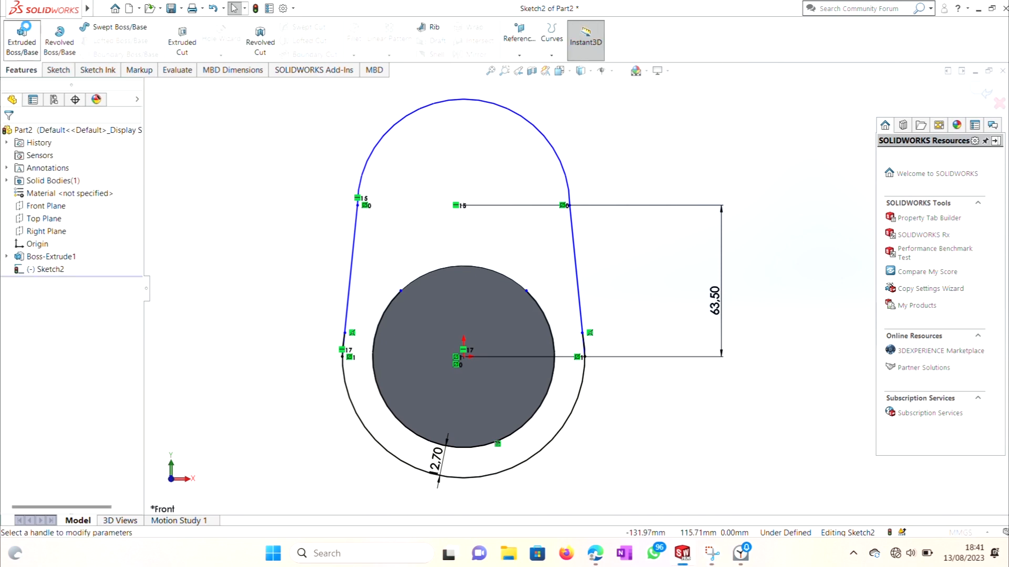
left_click(23, 32)
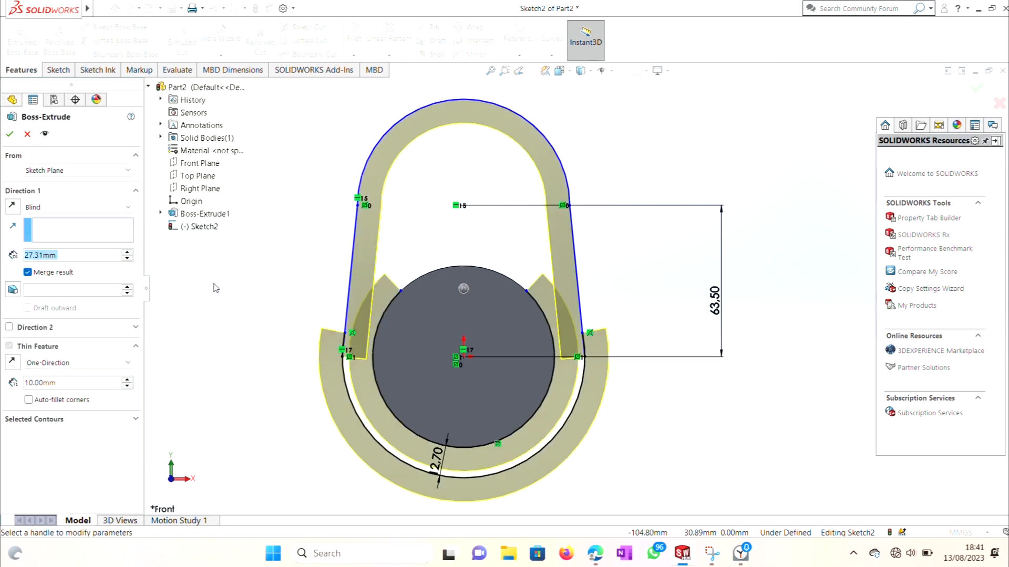
key("Escape")
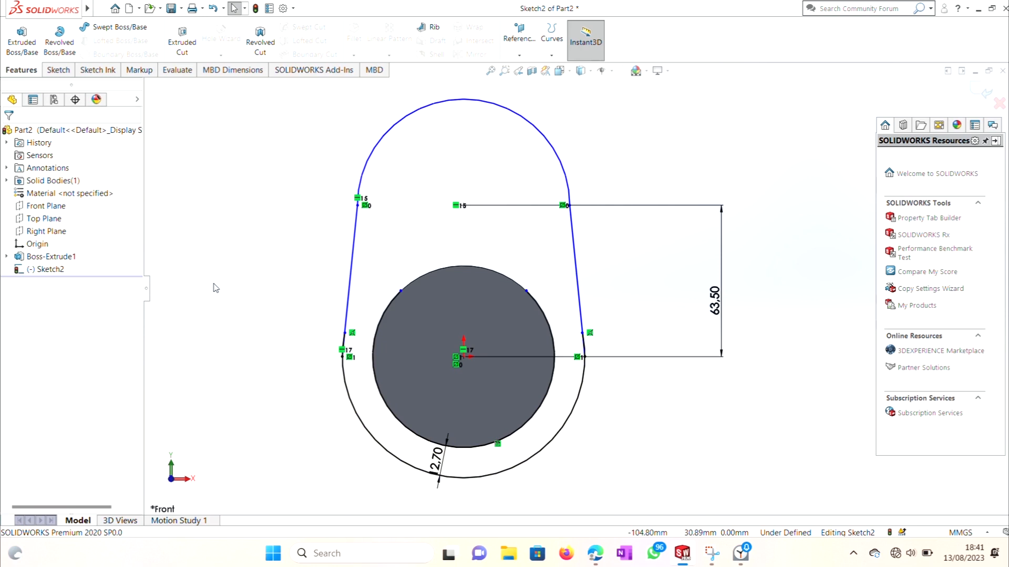
- Delete the remaining inner arc that follows the disc's edge, together with its associated dimension
left_click(378, 338)
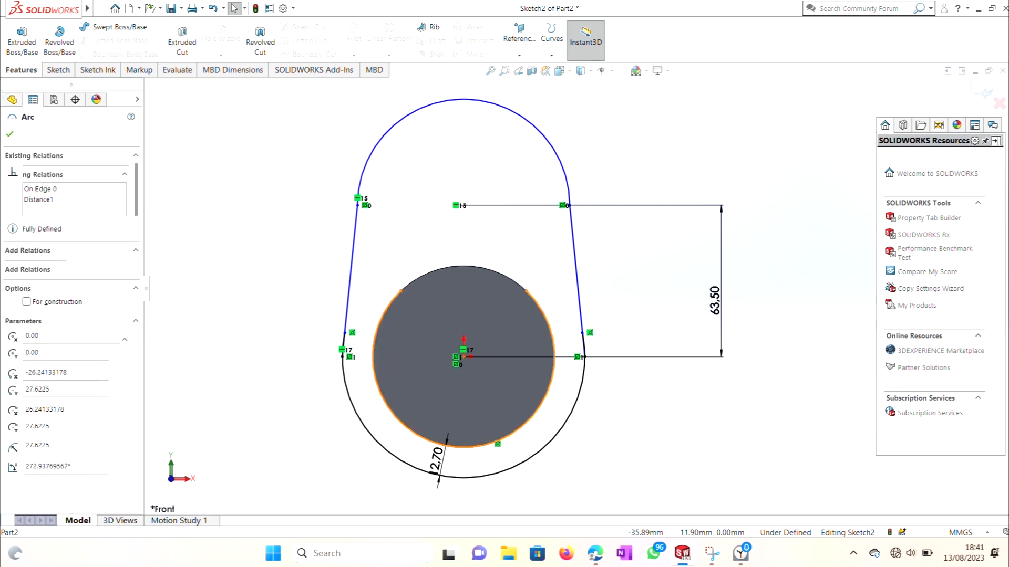
key("Delete")
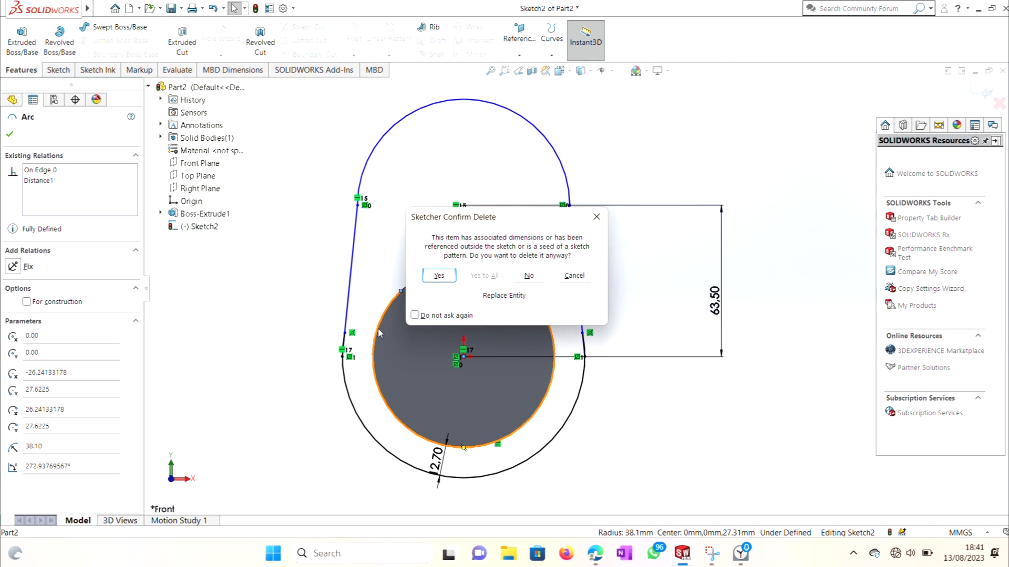
left_click(439, 275)
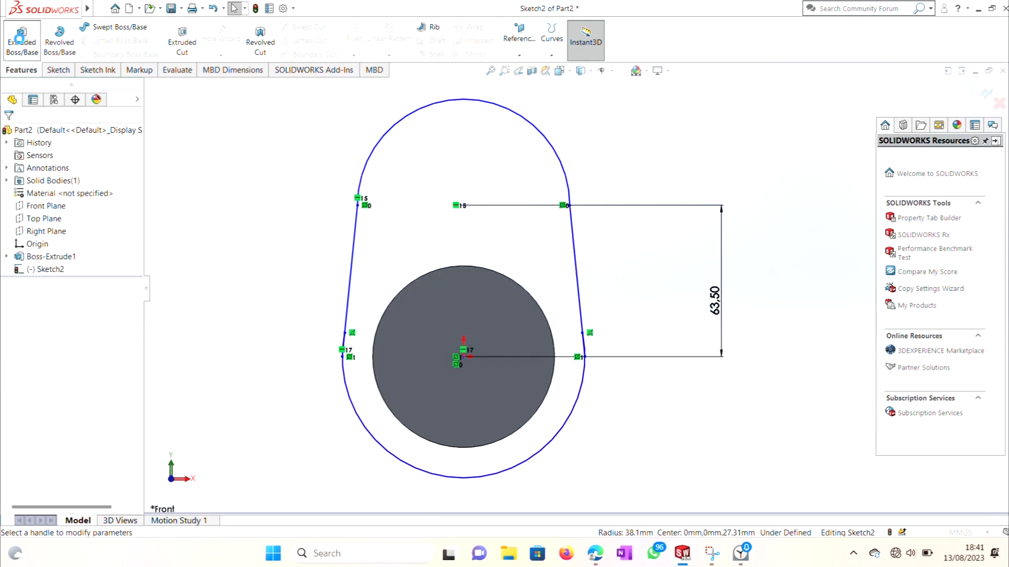
- Try to extrude the outline as a blind boss with Merge result turned off
left_click(20, 38)
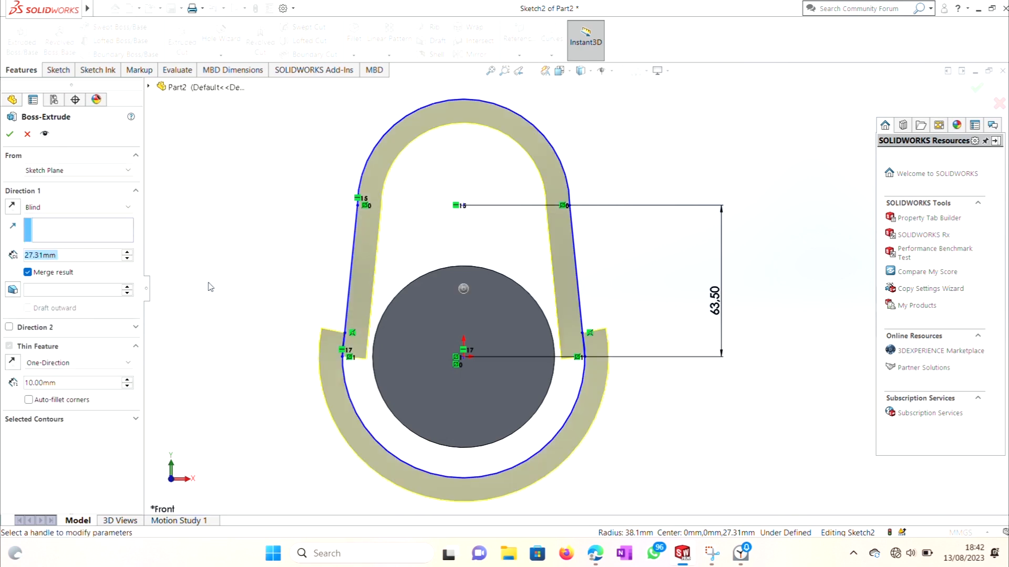
right_click(257, 339)
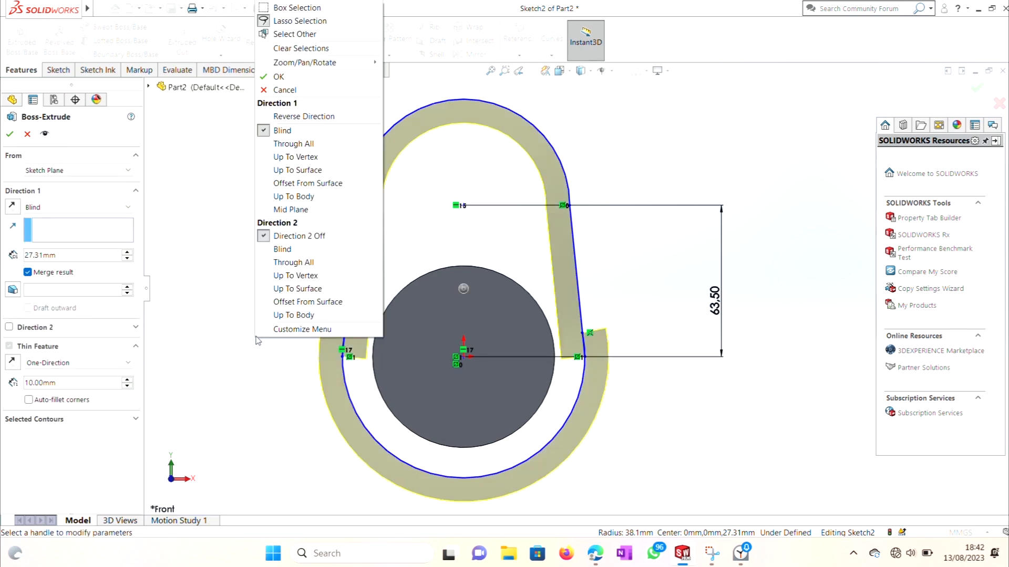
mouse_move(315, 65)
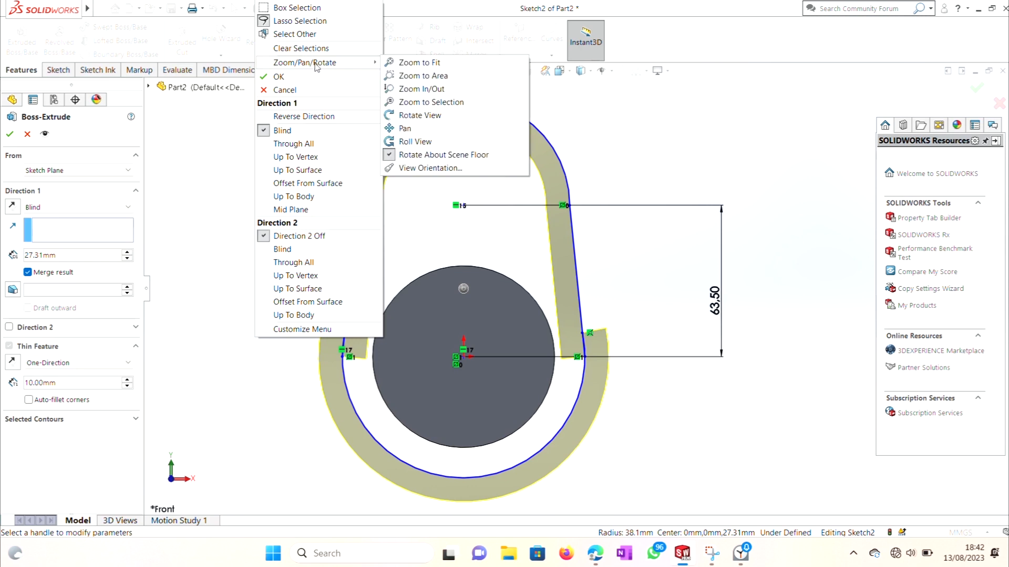
left_click(420, 115)
mouse_move(421, 116)
left_mouse_down()
mouse_move(489, 164)
mouse_move(444, 161)
mouse_move(486, 193)
left_mouse_up()
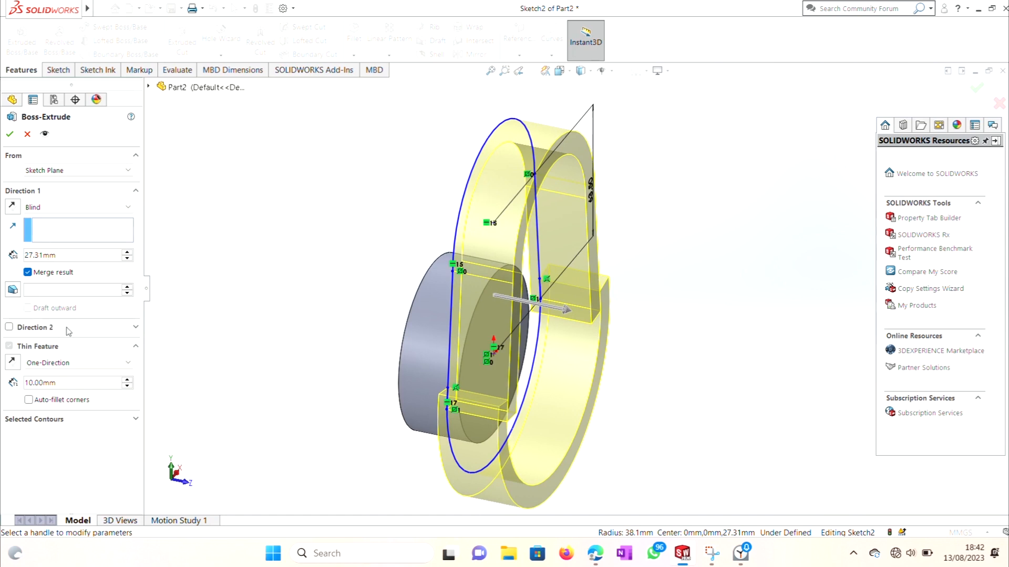
left_click(27, 273)
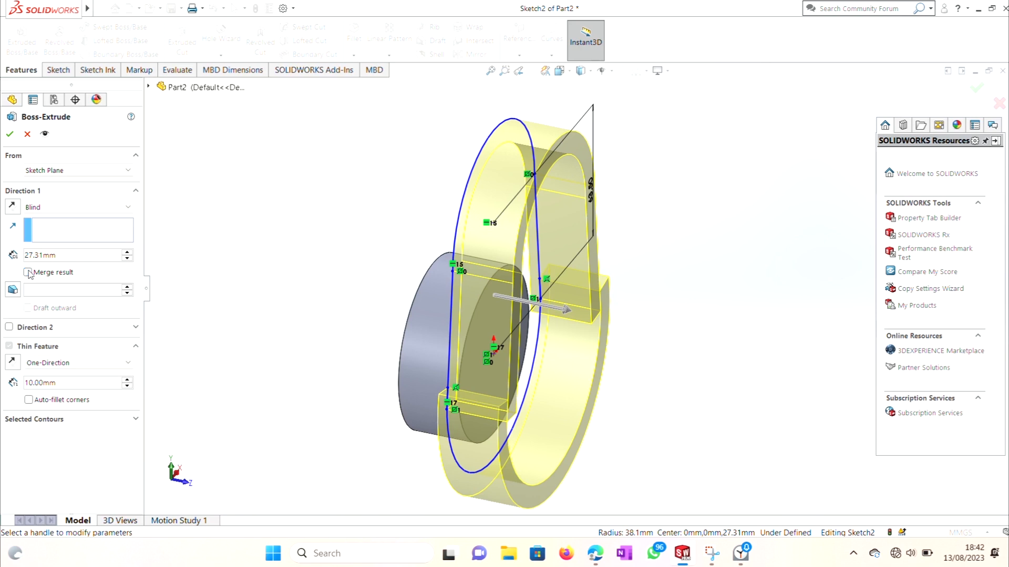
left_click(26, 135)
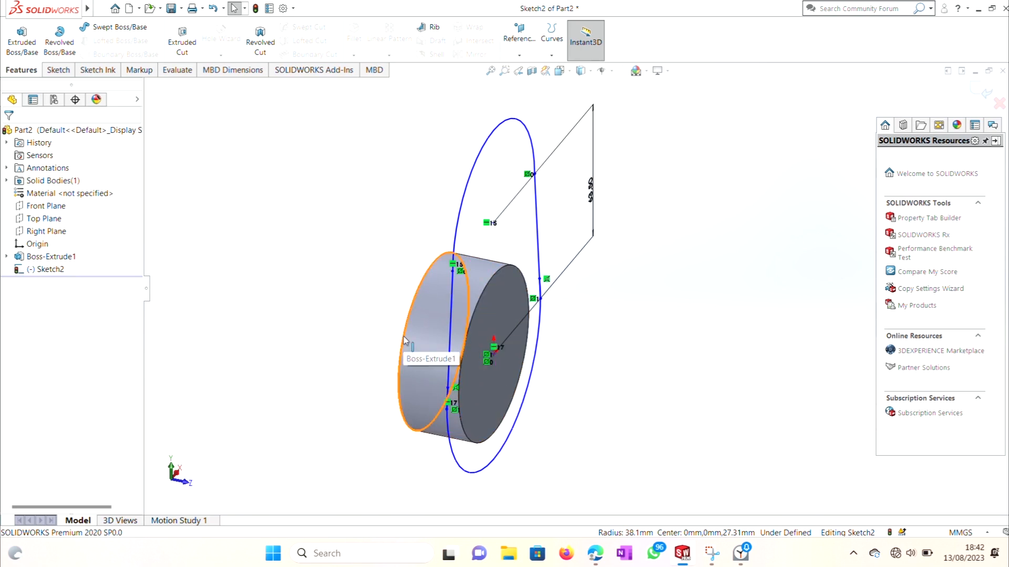
left_click(58, 68)
left_click(23, 70)
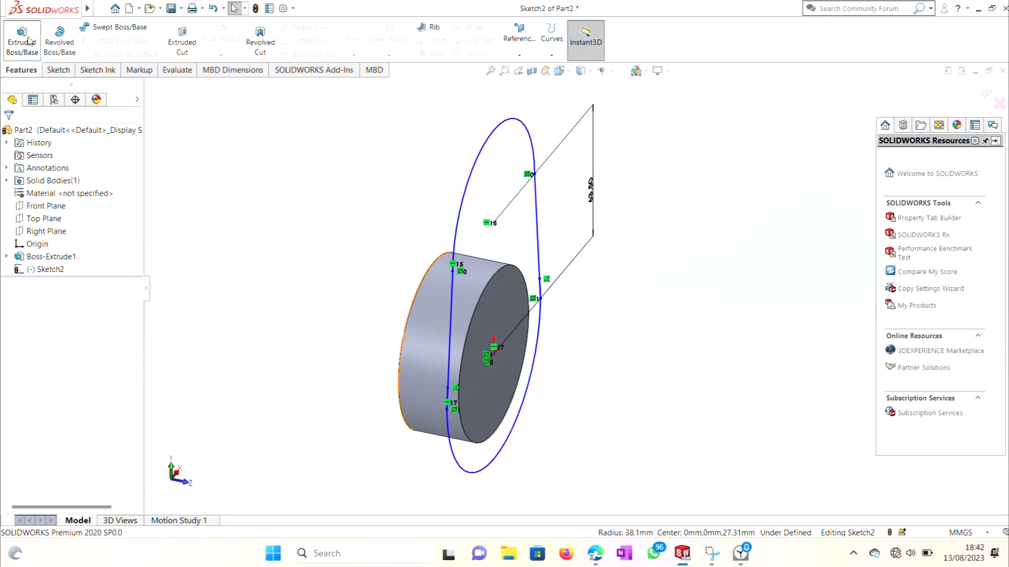
left_click(29, 41)
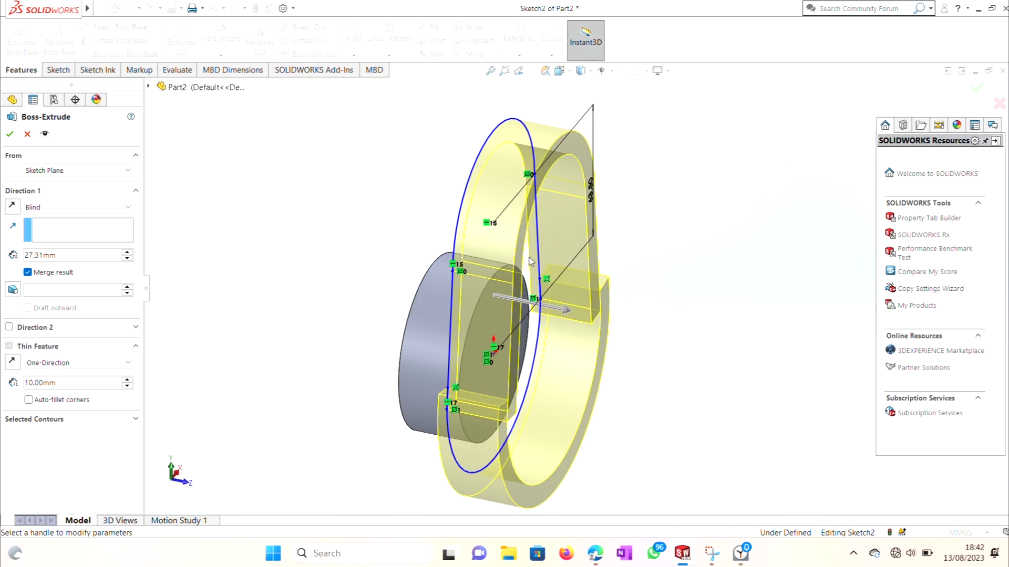
key("Escape")
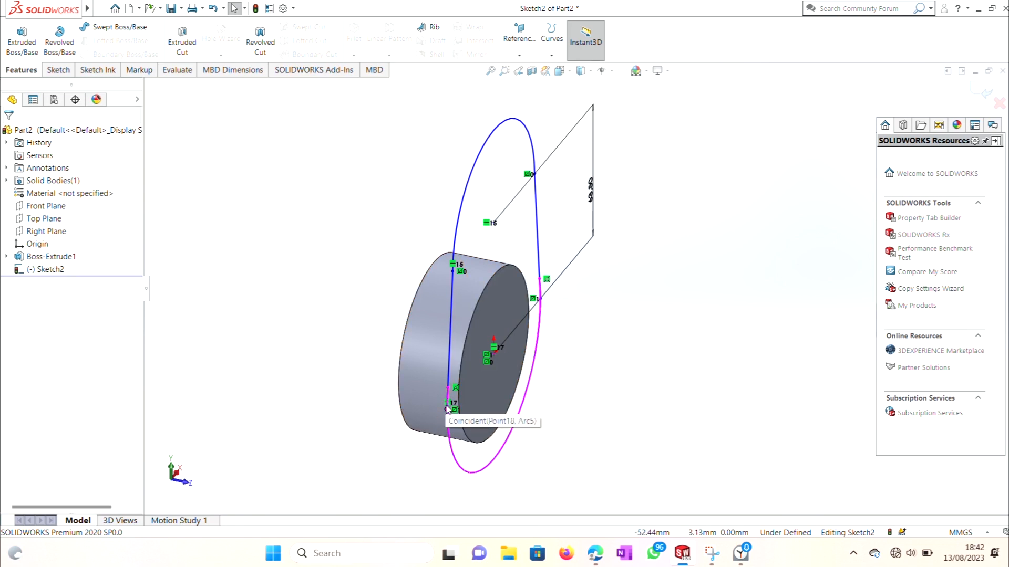
- Undo the inner arc's deletion, the trimming of the circles and the mirroring of the side line
left_click(473, 433)
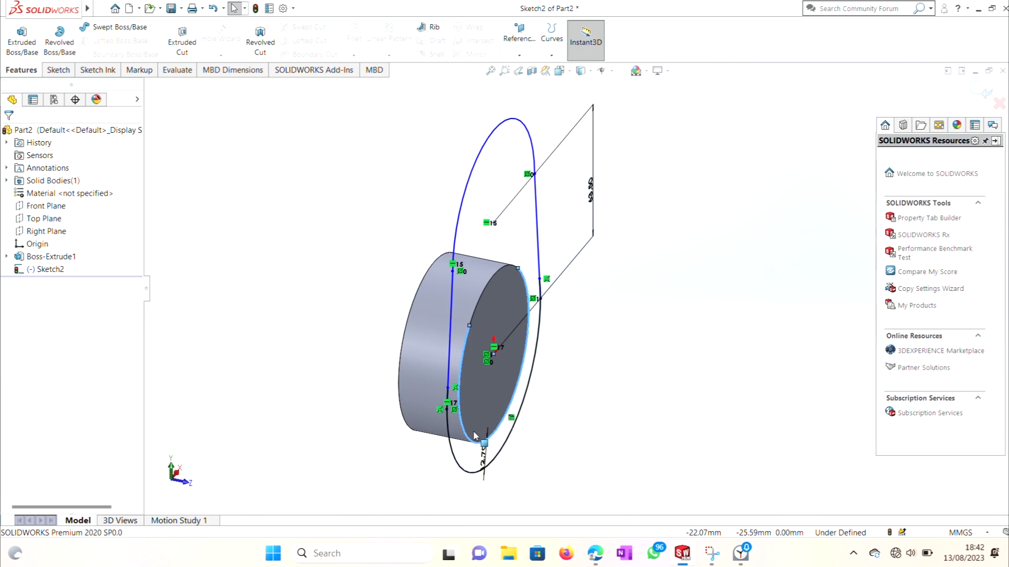
key("ctrl+z")
key("ctrl+z")
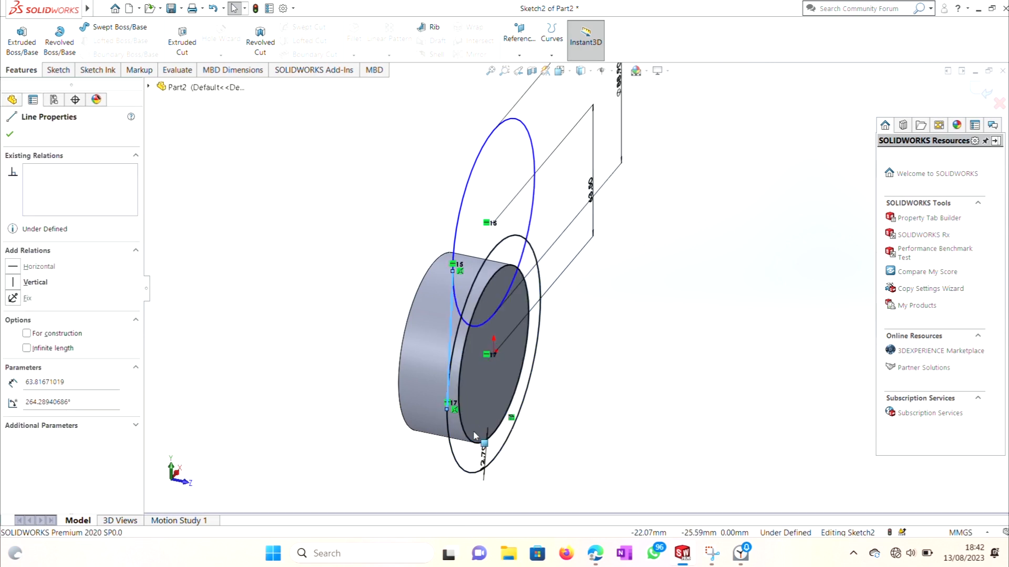
- Restore the mirrored side line and start a boss extrude with the upper circle, ring, disc and overlap regions as contours
key("ctrl+y")
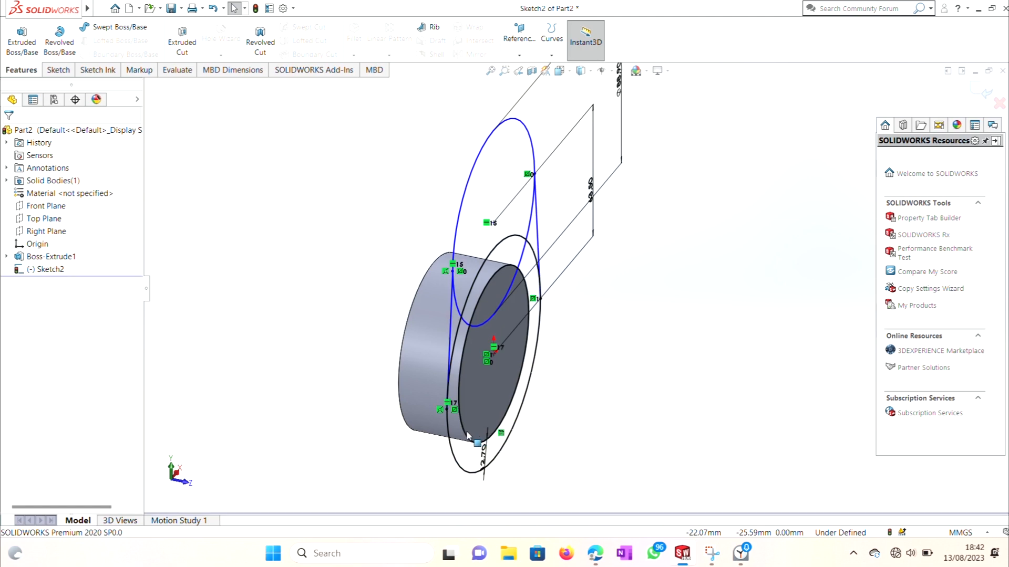
left_click(22, 38)
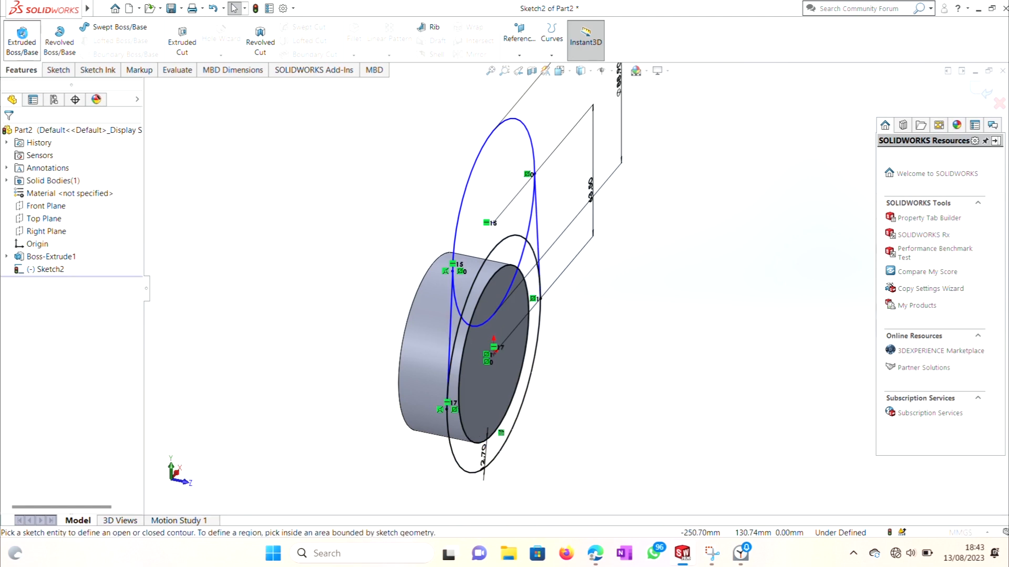
left_click(491, 207)
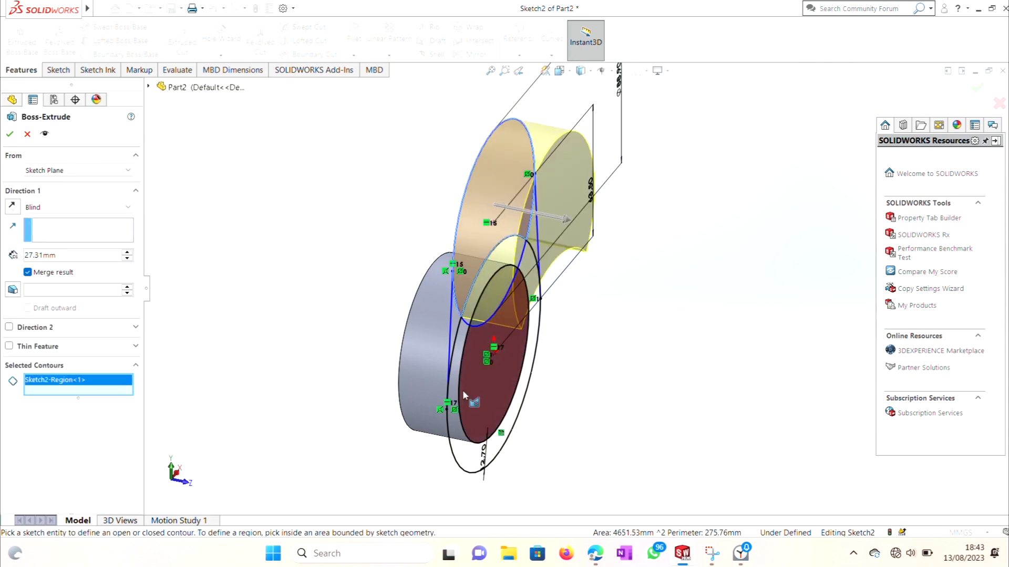
left_click(457, 427)
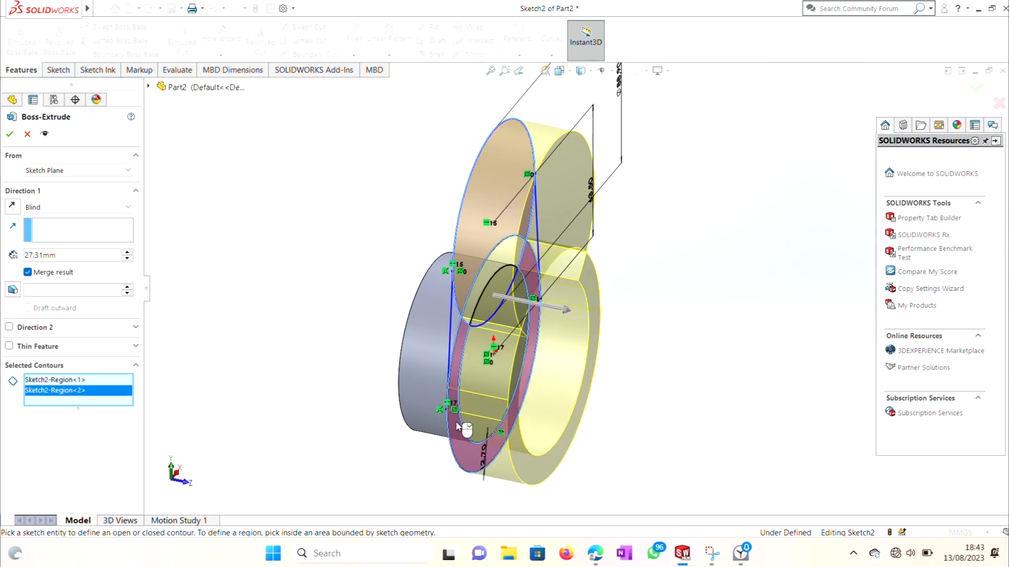
left_click(513, 371)
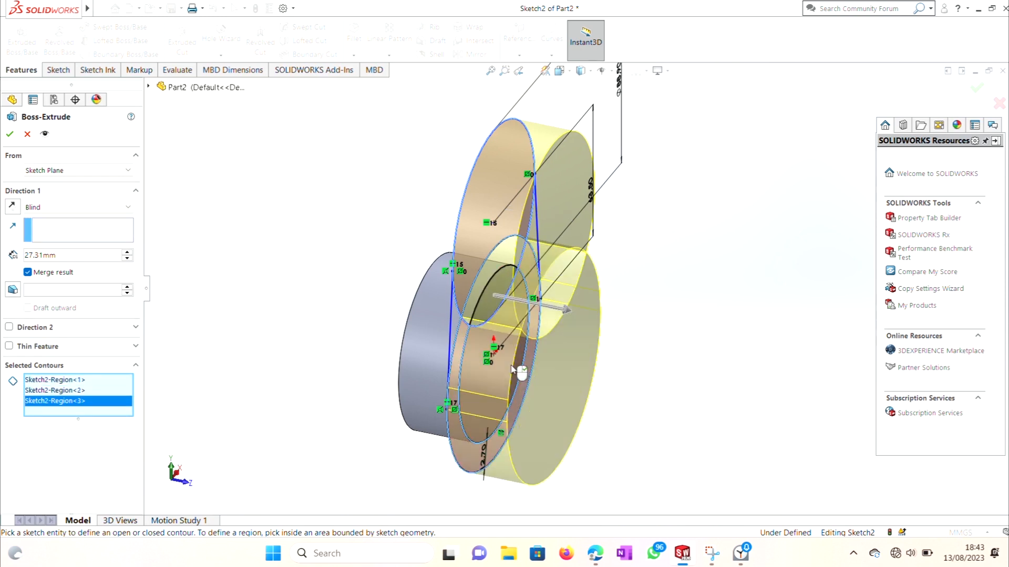
left_click(489, 282)
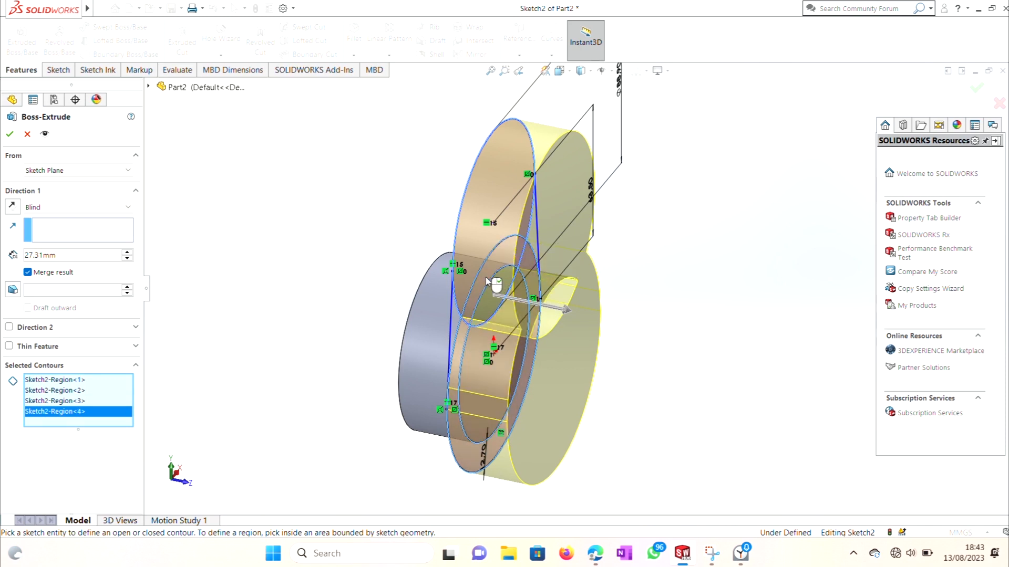
left_click(493, 288)
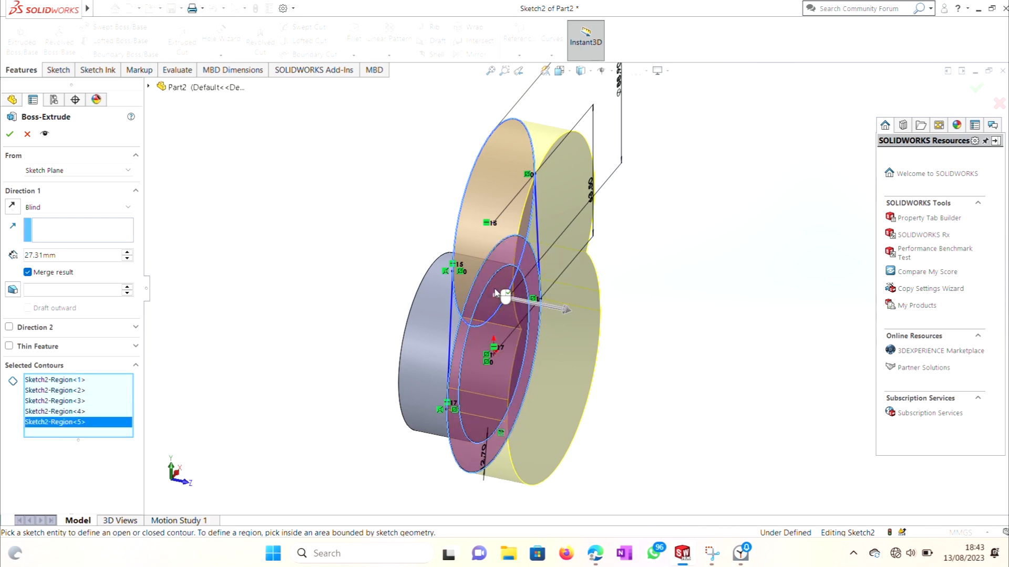
- Add the two narrow regions between the circles and the side lines to the extrude's selected contours
key("Left")
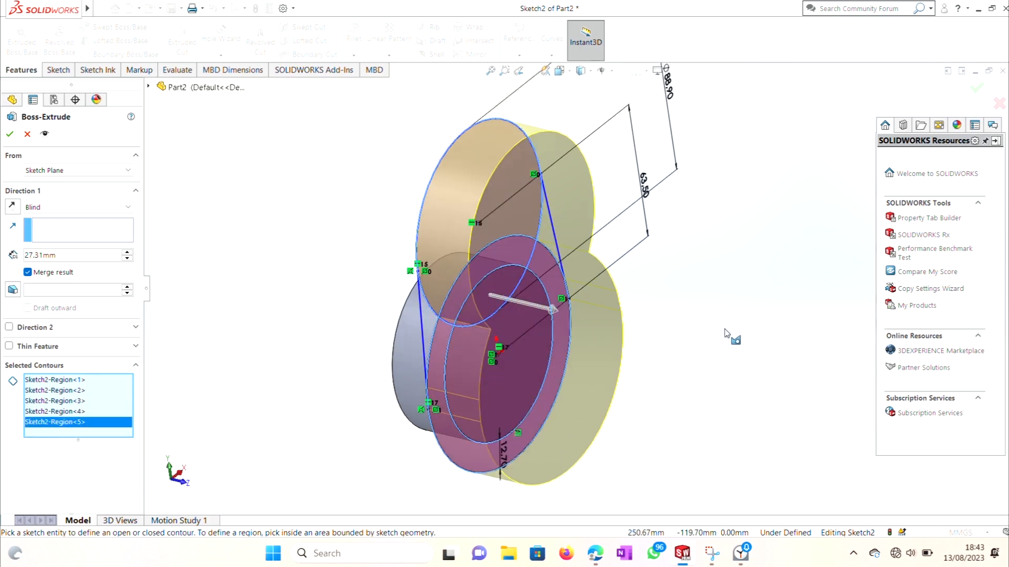
key("Left")
key("Left")
key("Left")
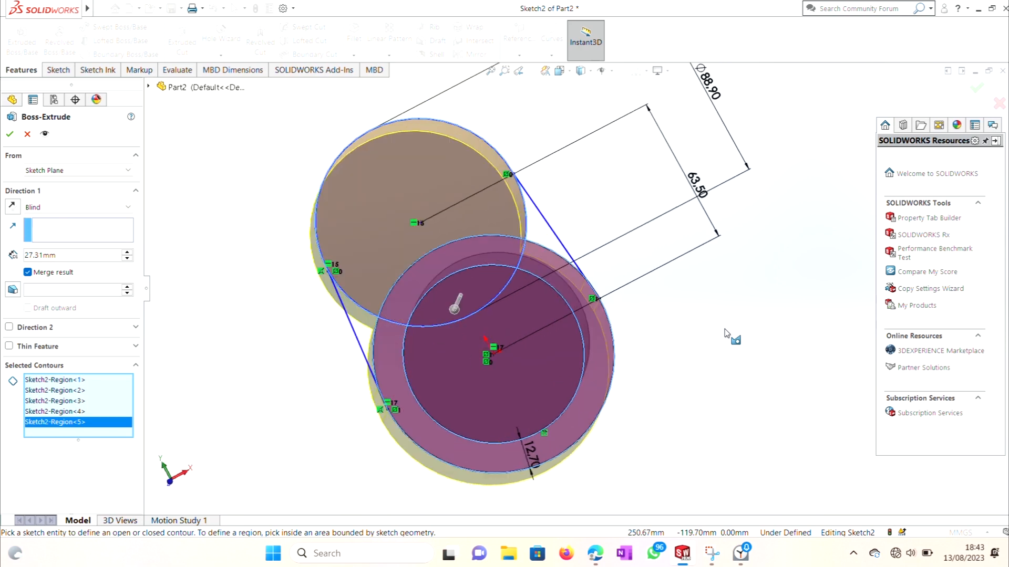
key("Left")
key("Left")
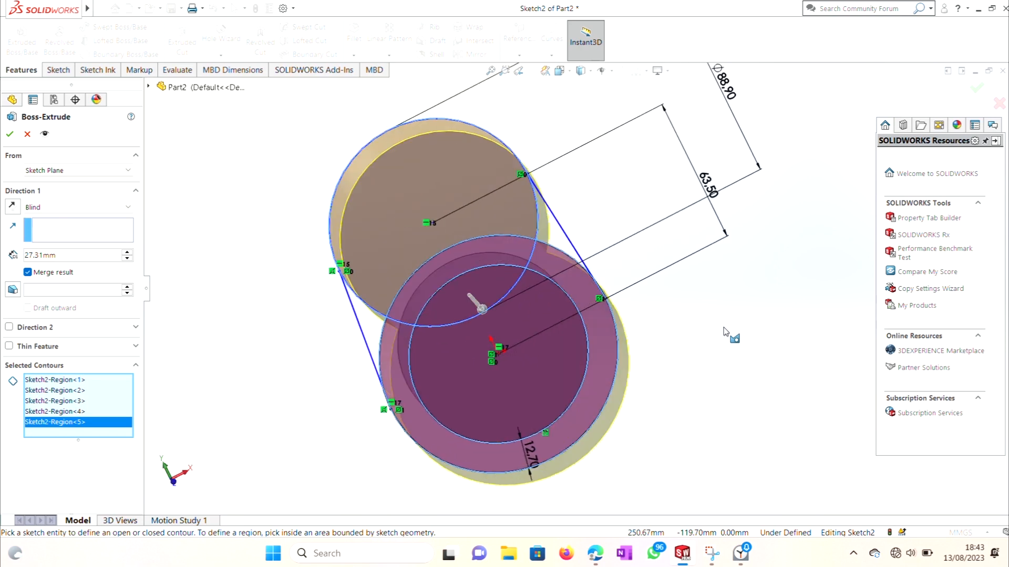
left_click(561, 241)
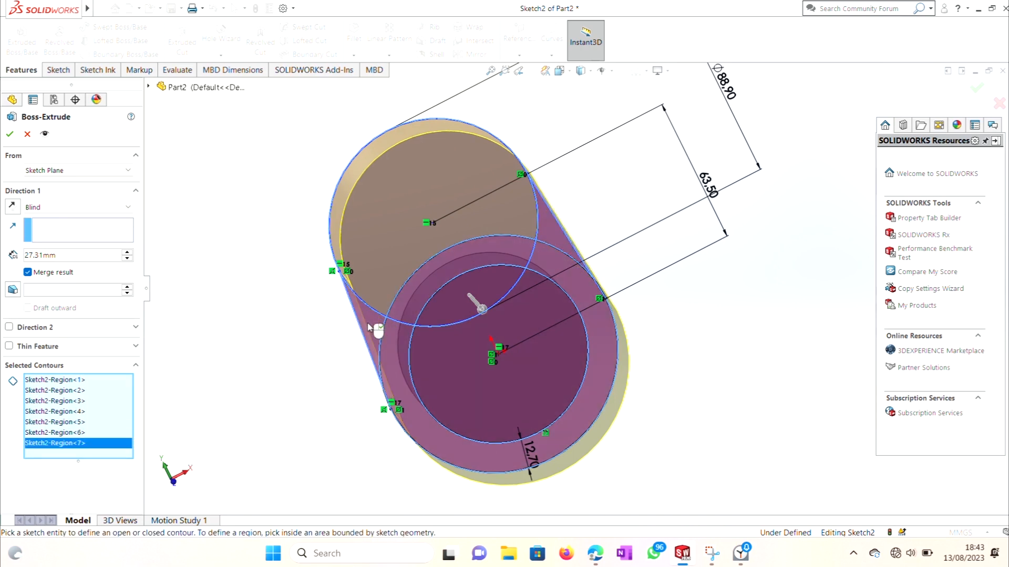
left_click(366, 329)
- Extrude the selected regions as a blind boss 19 mm deep with Merge result on
key("Left")
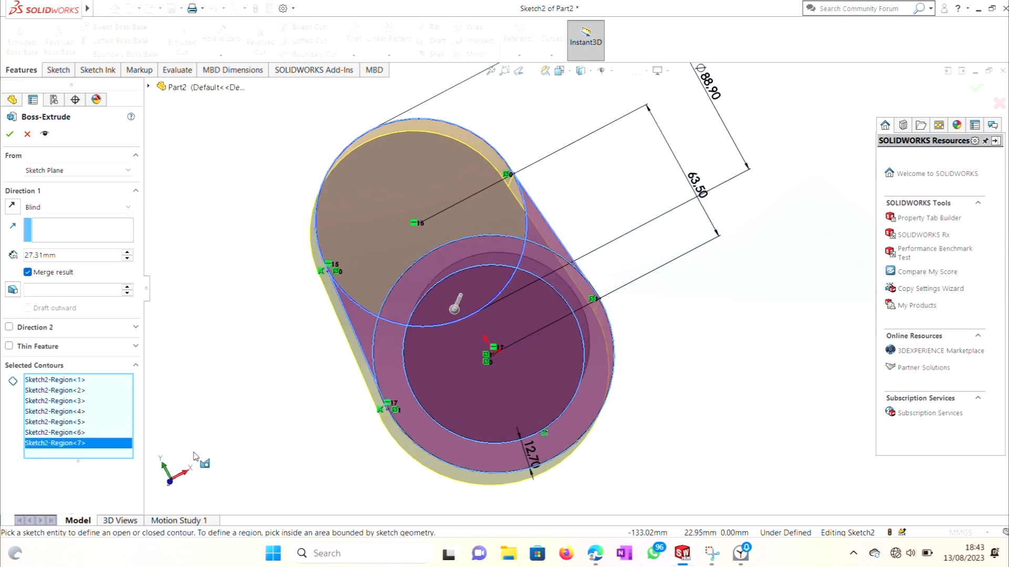
key("Right")
key("Right")
key("Right")
key("Right")
key("Right")
key("Right")
key("Right")
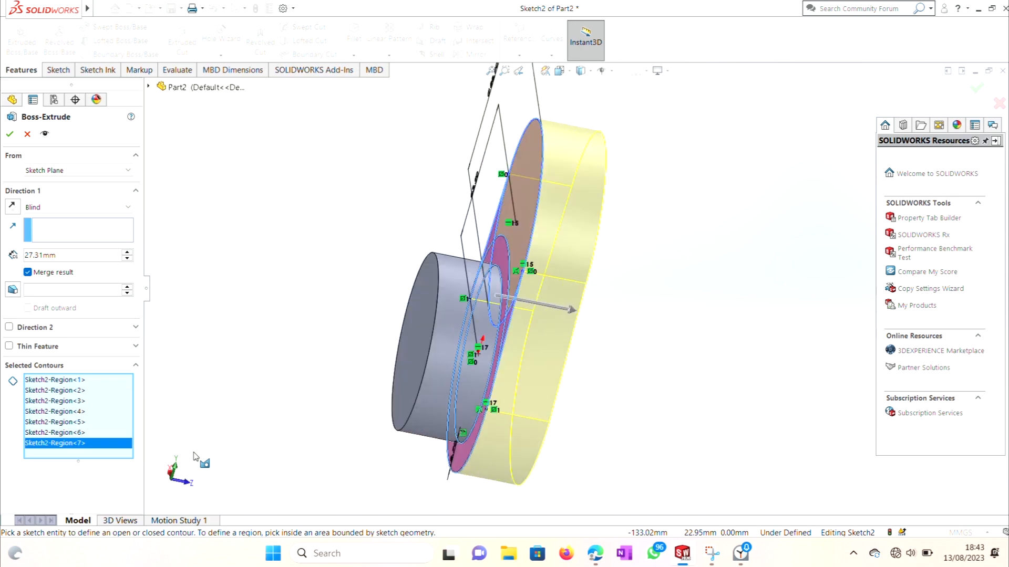
key("Left")
key("Left")
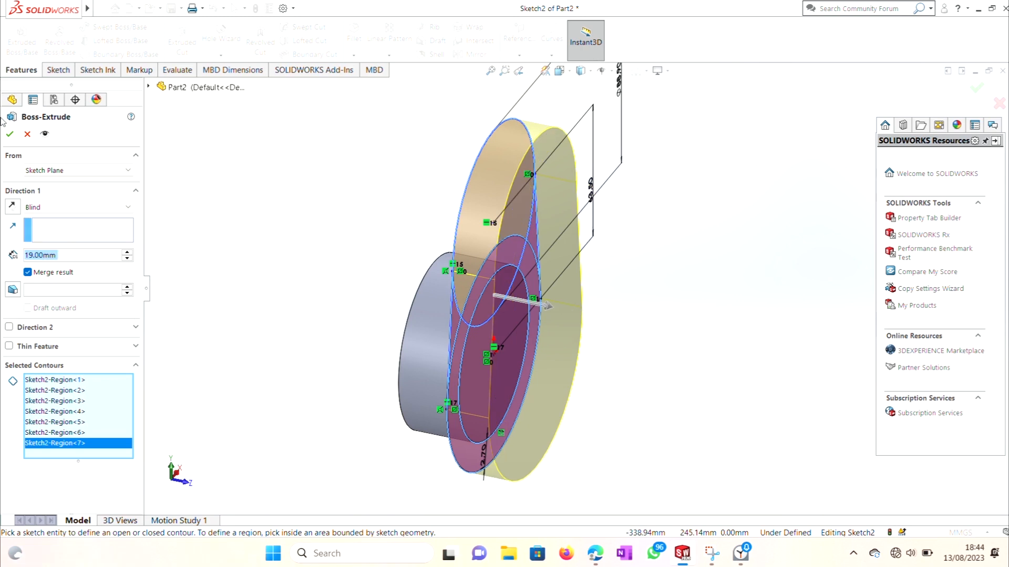
left_click(9, 135)
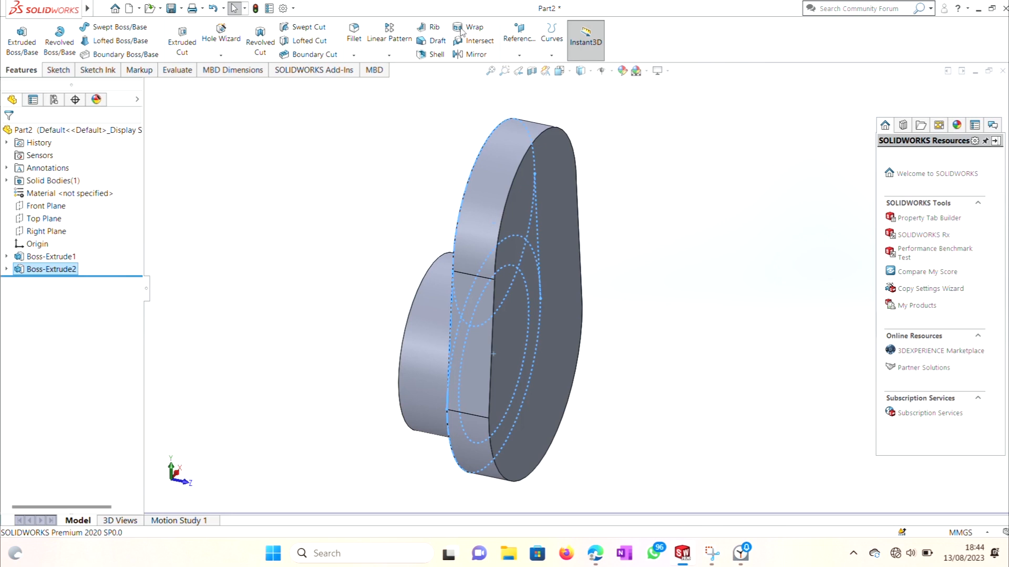
- Start a sketch on the outer flat face of the extruded plate and orient the view normal to it
left_click(559, 225)
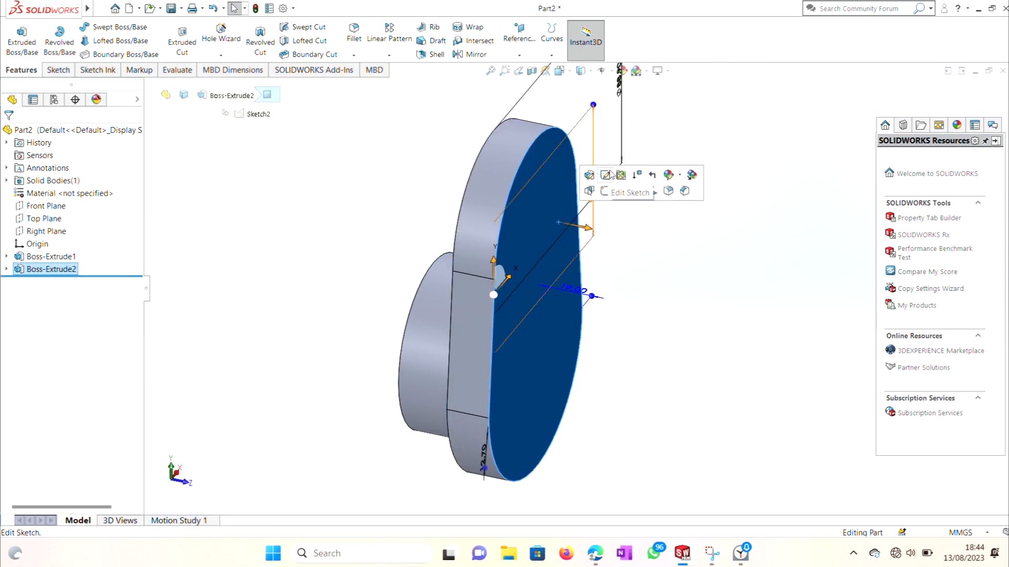
left_click(606, 192)
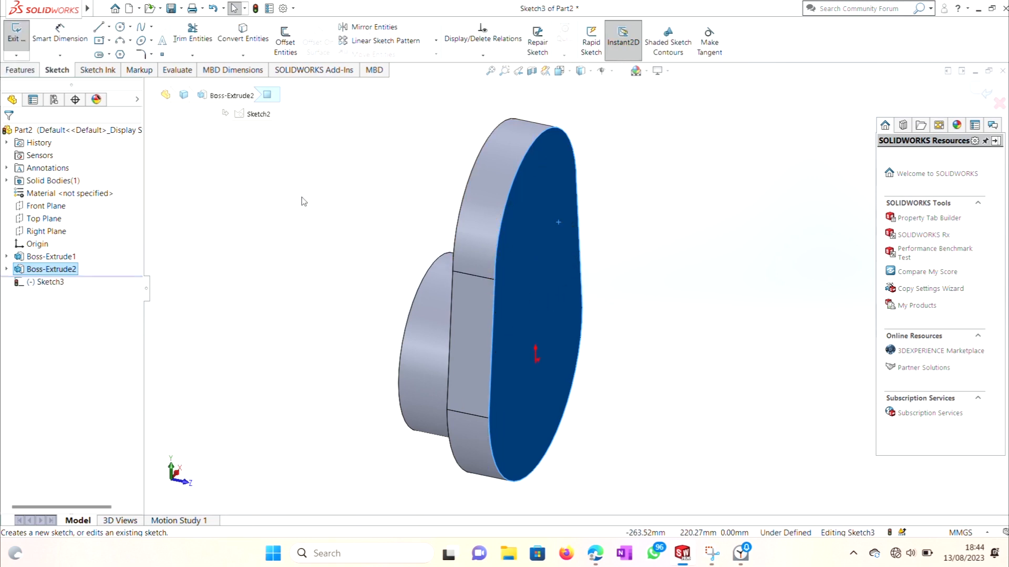
right_click(47, 270)
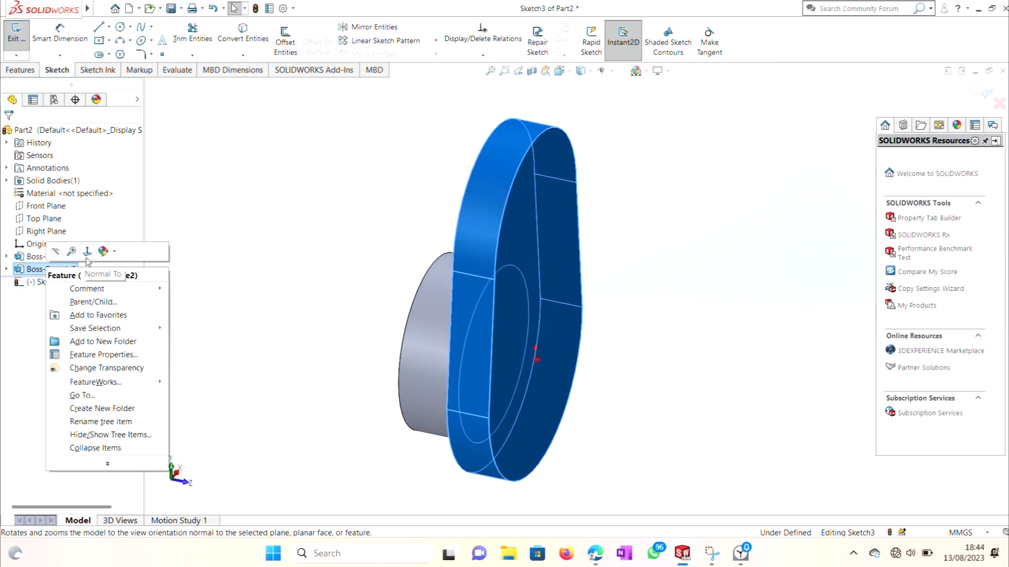
left_click(87, 253)
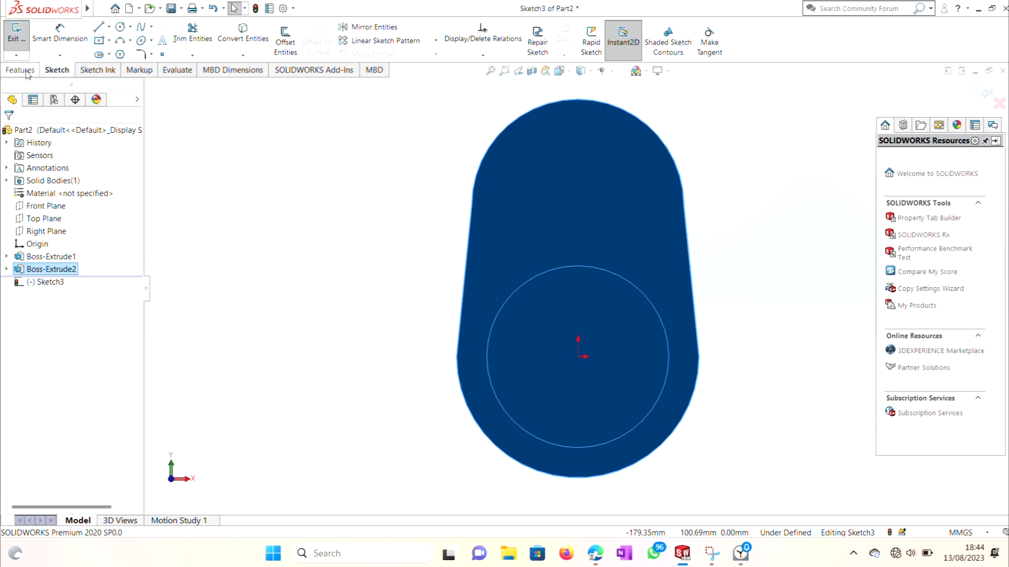
left_click(120, 26)
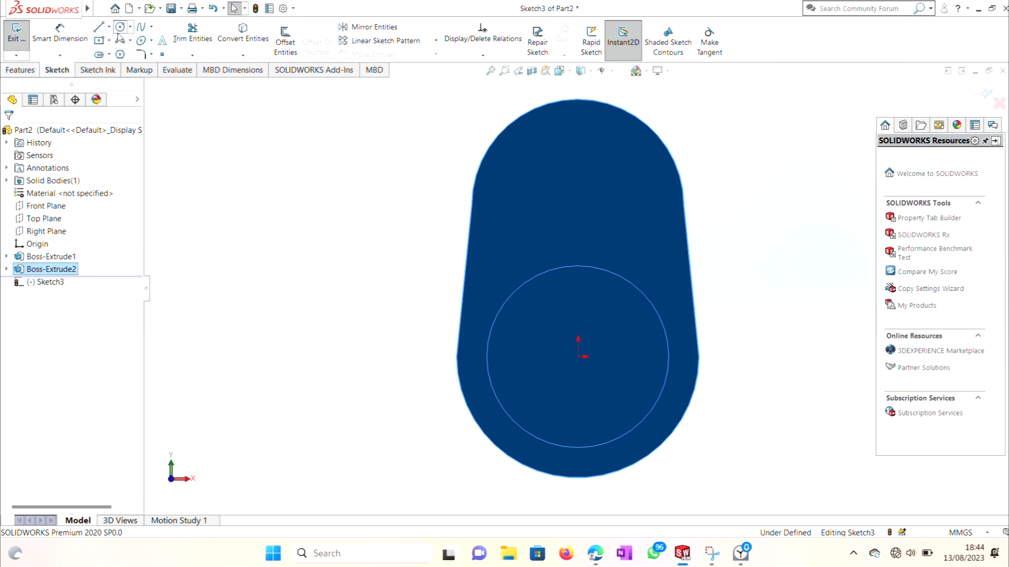
key("Escape")
left_click(416, 277)
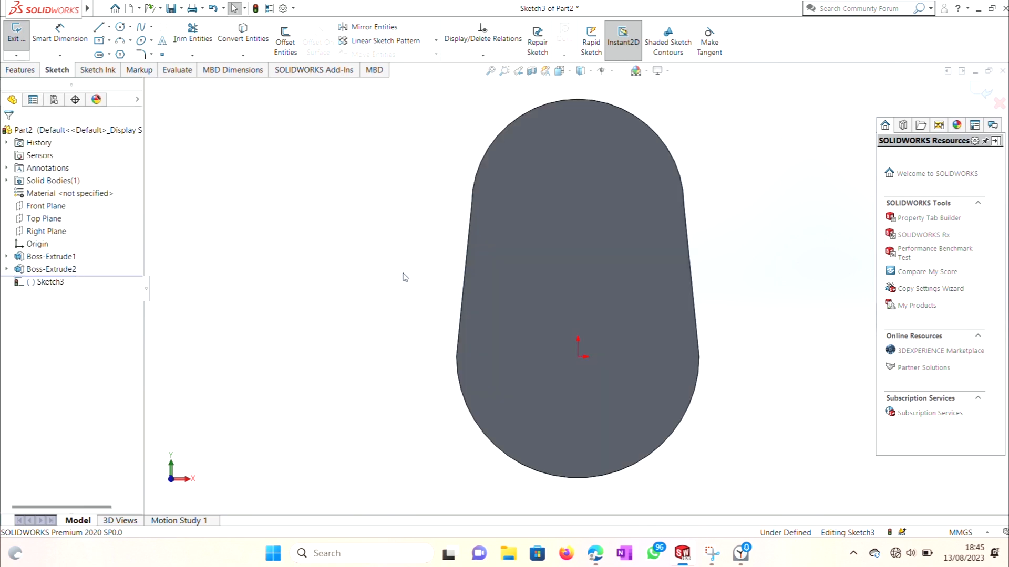
left_click(121, 27)
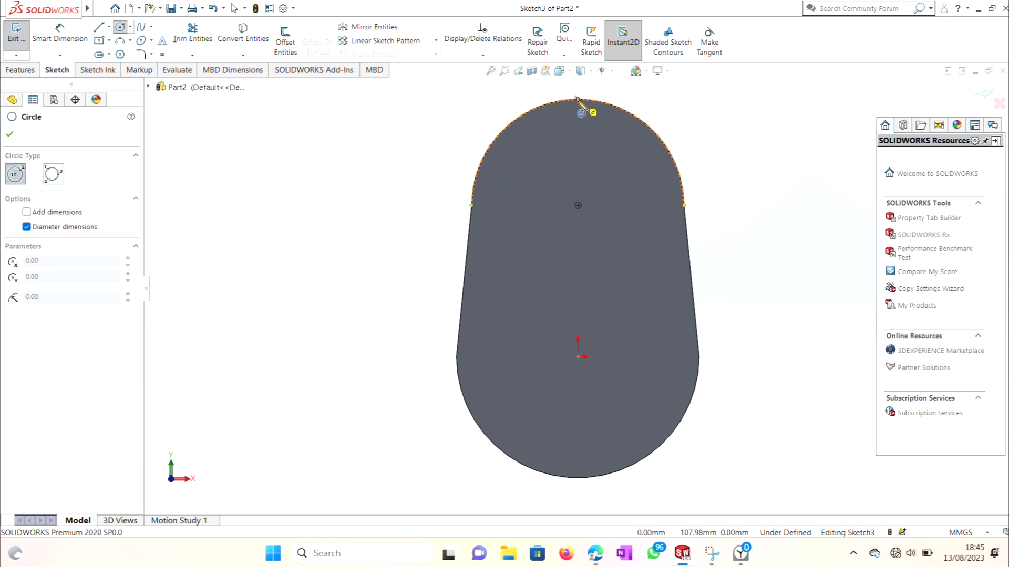
left_click(578, 206)
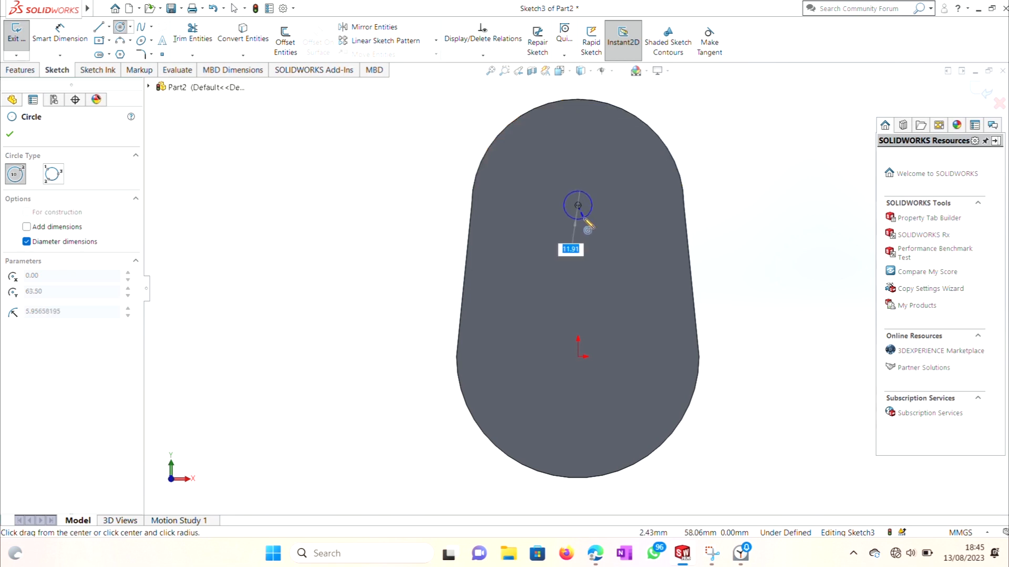
left_click(630, 239)
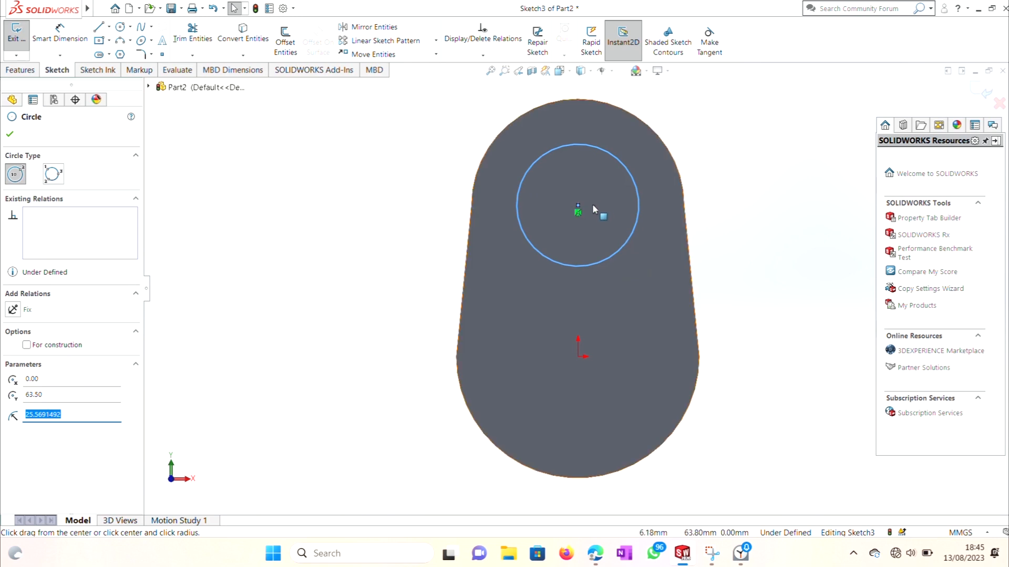
scroll(593, 205, "down", 2)
scroll(593, 205, "up", 4)
scroll(593, 205, "down", 1)
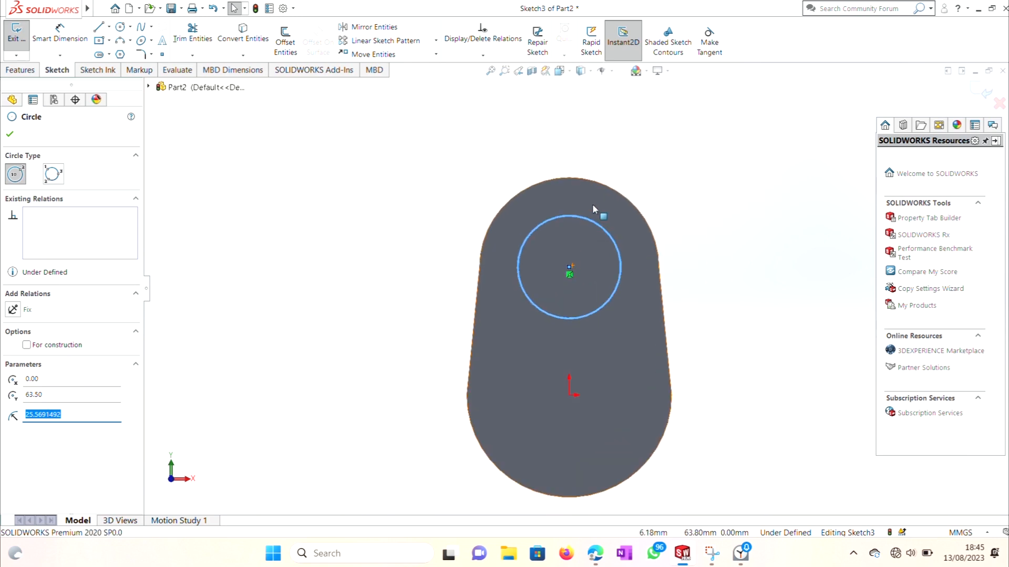
scroll(593, 205, "up", 1)
key("Delete")
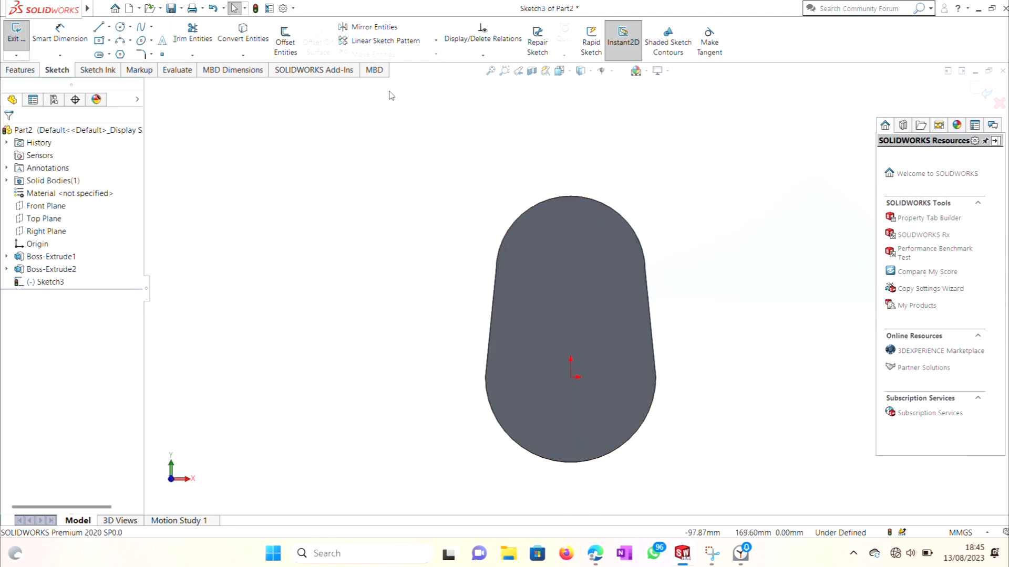
- Sketch a circle about 21 mm in diameter on the plate's face, centred on the upper arc's centre
left_click(121, 26)
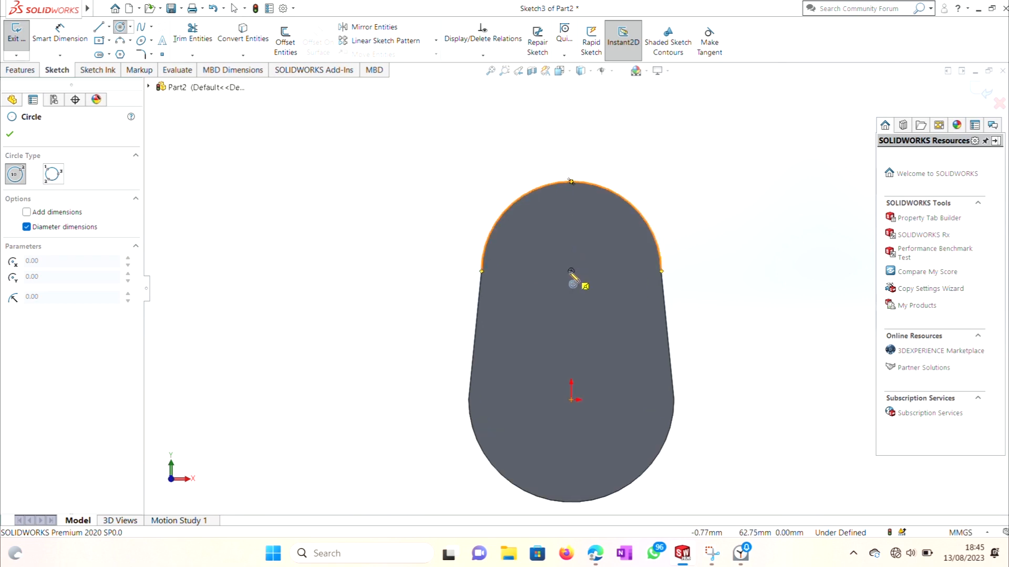
scroll(570, 272, "down", 5)
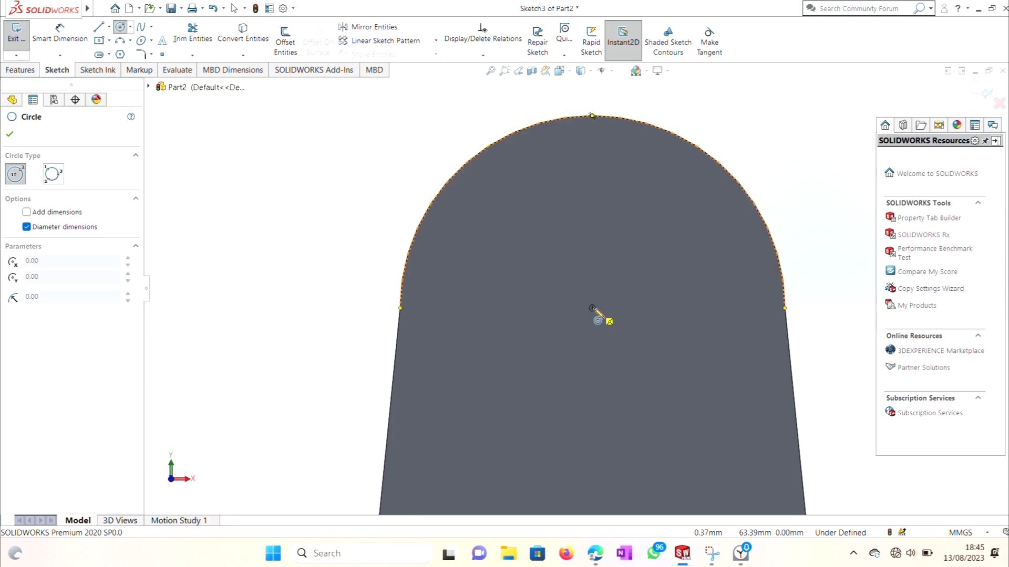
left_click(592, 308)
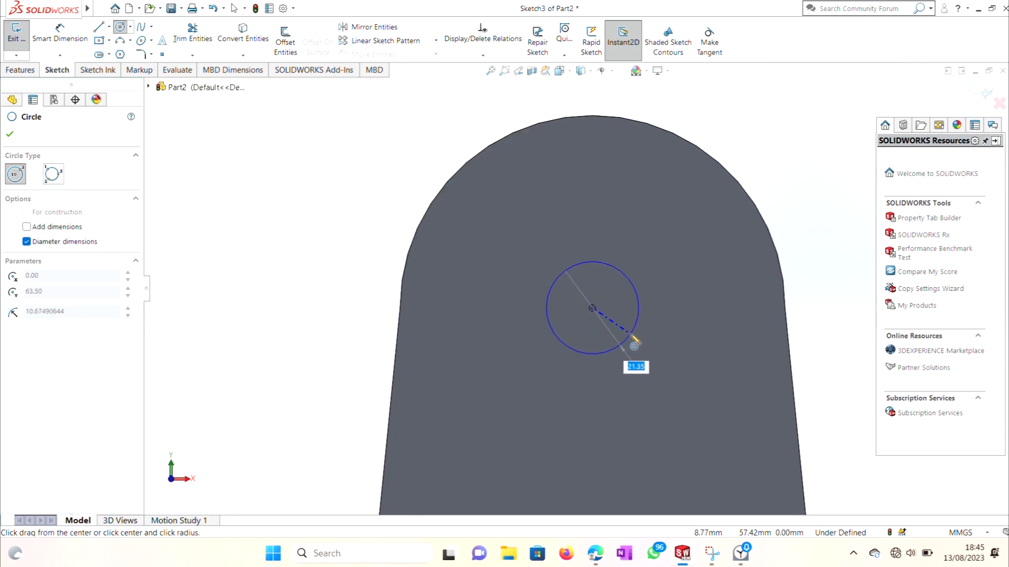
left_click(632, 337)
- Dimension the circle's diameter as 63.5 mm
right_click(632, 339)
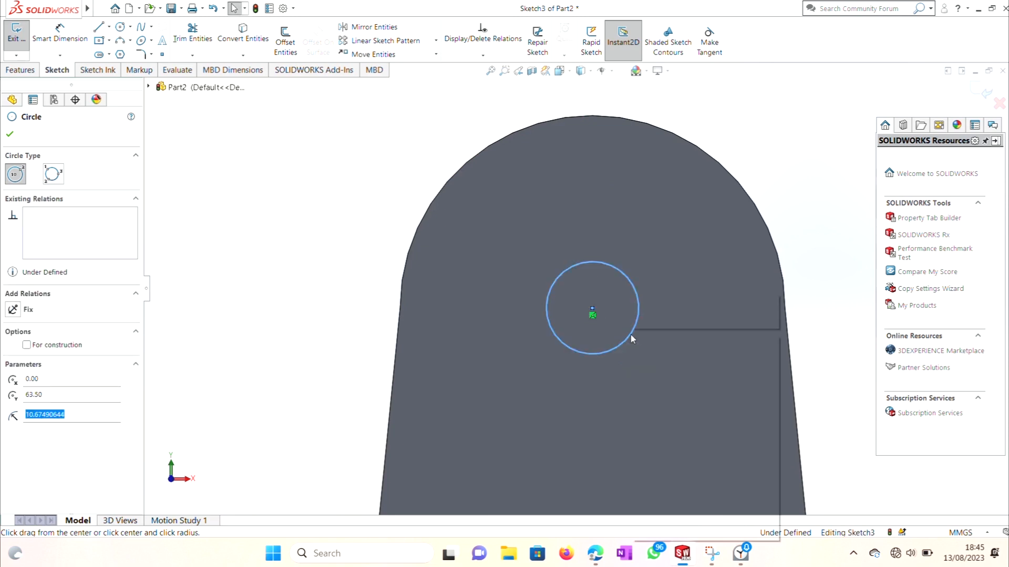
left_click(737, 320)
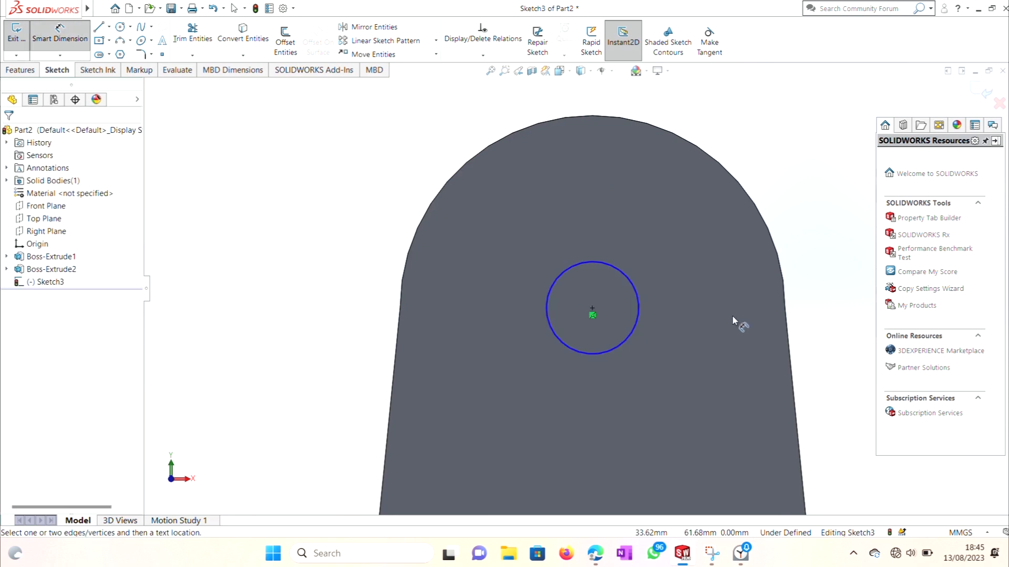
left_click(621, 274)
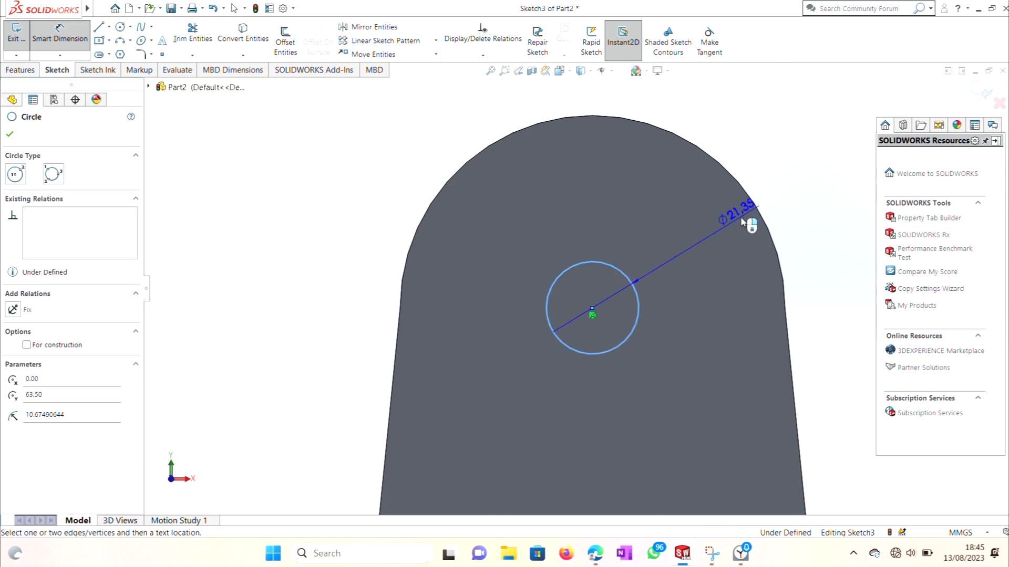
left_click(778, 195)
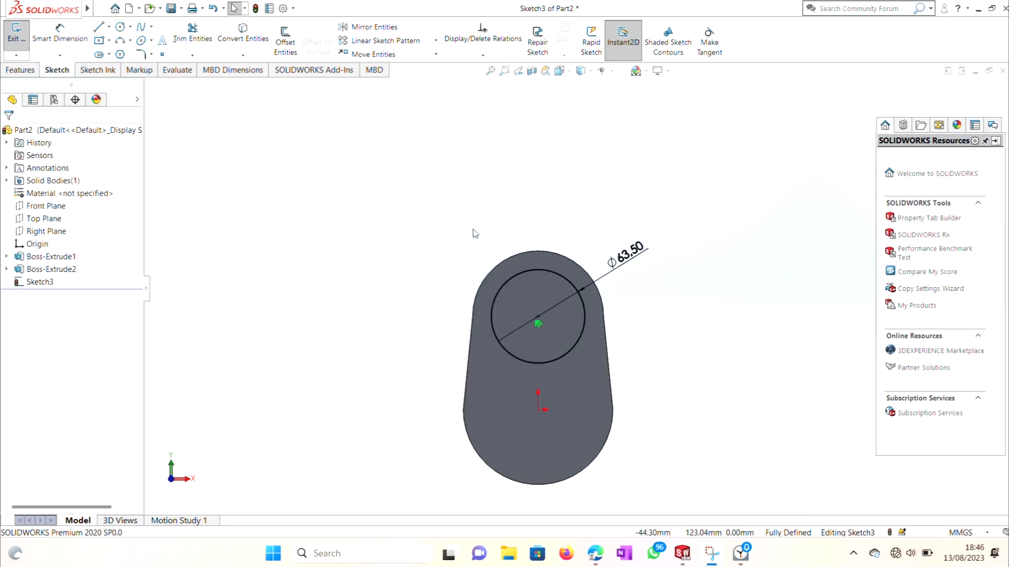
- Extrude the 63.5 mm circle as a blind boss 45.72 mm deep with Merge result on
left_click(30, 74)
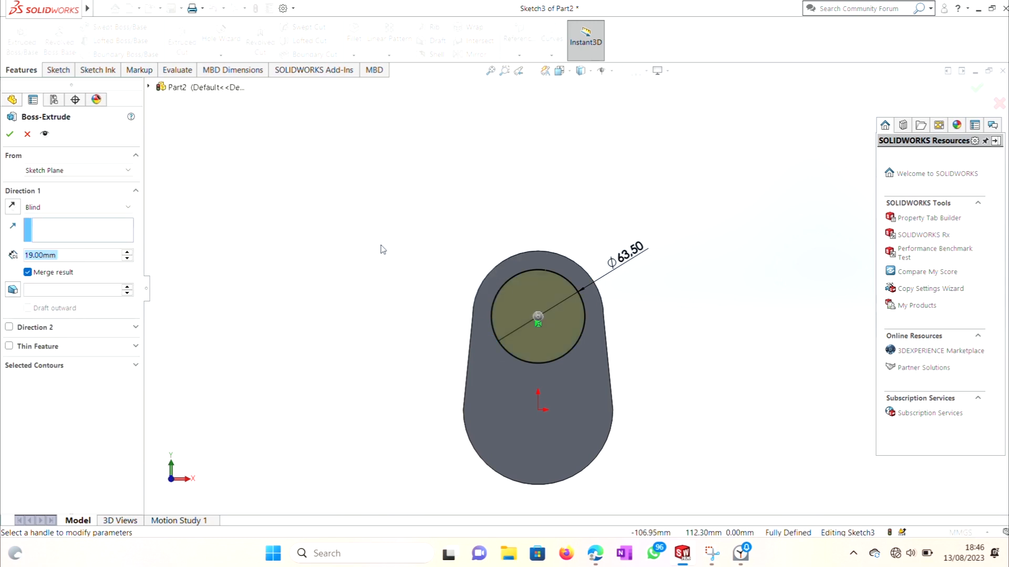
left_click(26, 256)
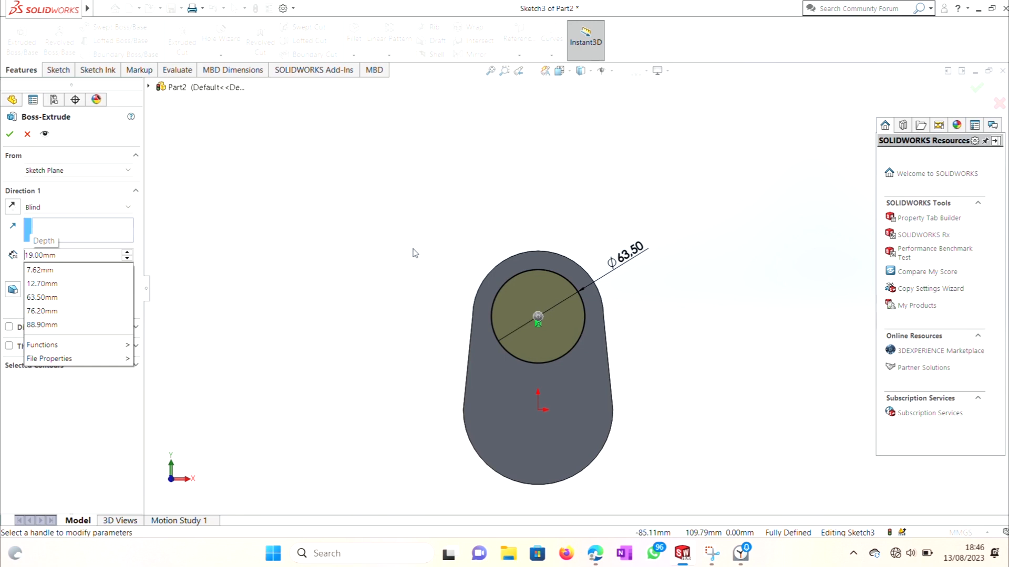
left_click(57, 414)
right_click(306, 272)
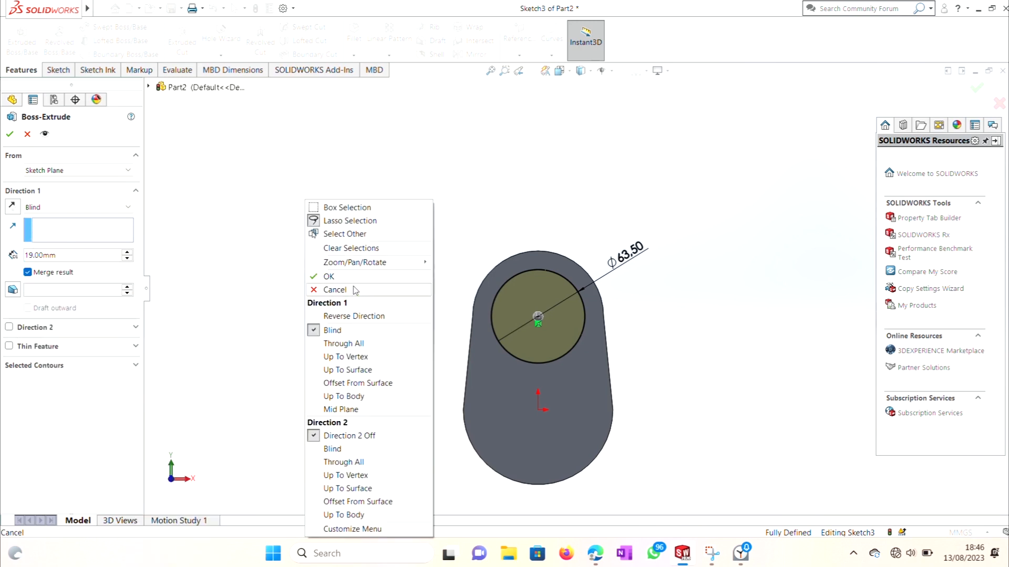
mouse_move(380, 267)
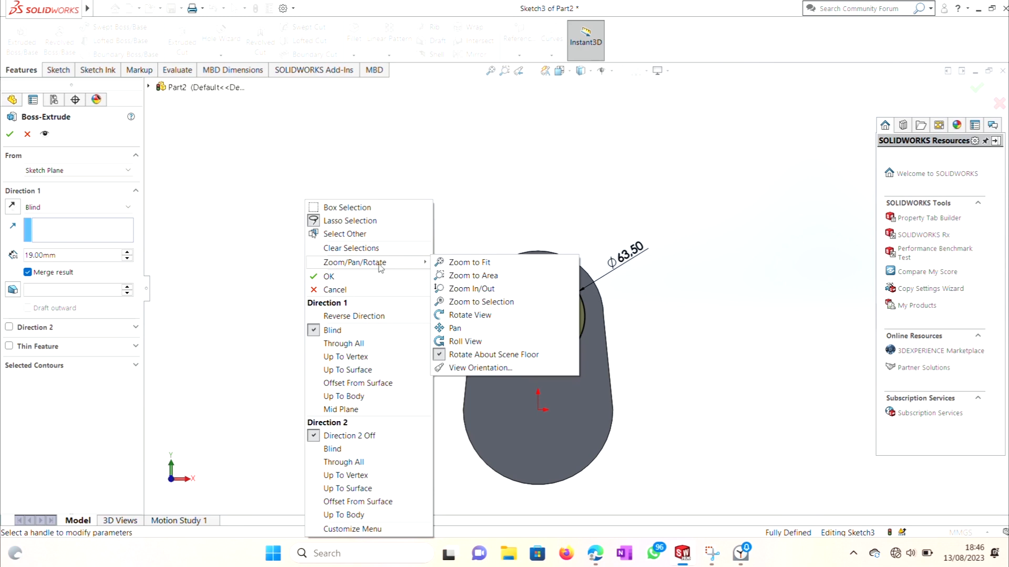
left_click(483, 321)
left_click_drag(455, 338, 154, 269)
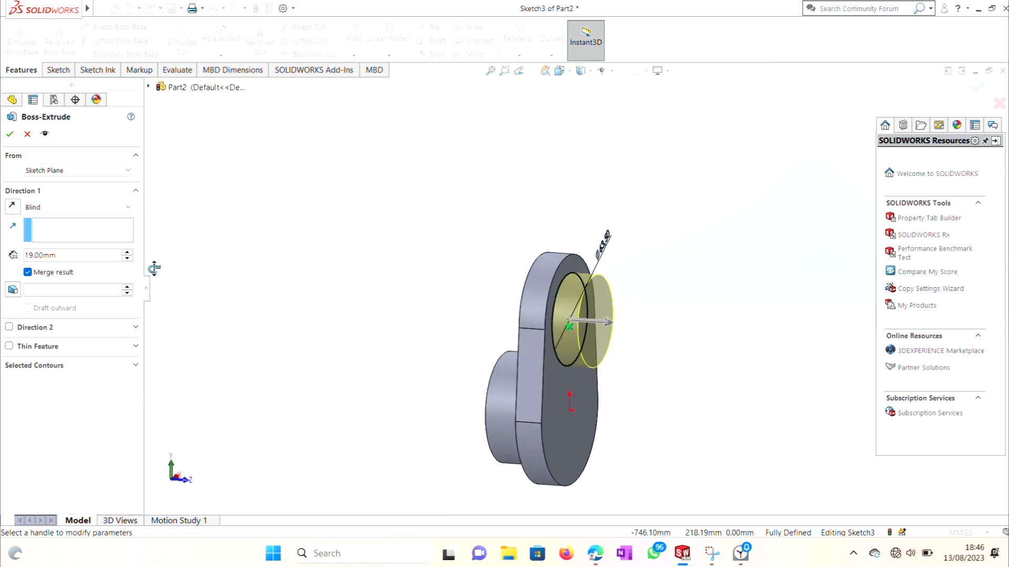
left_click(82, 256)
type("45.7")
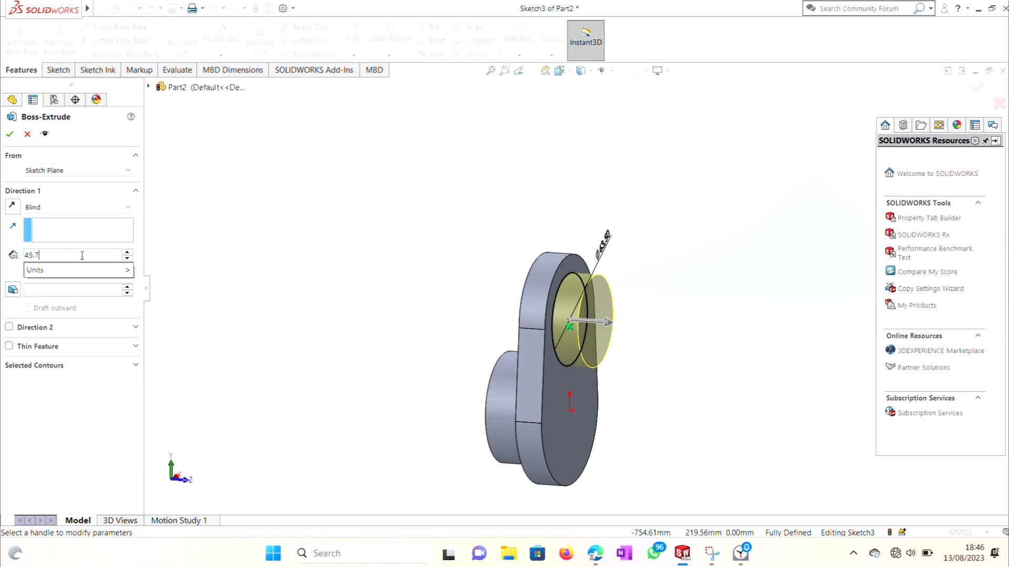
type("2")
key("Return")
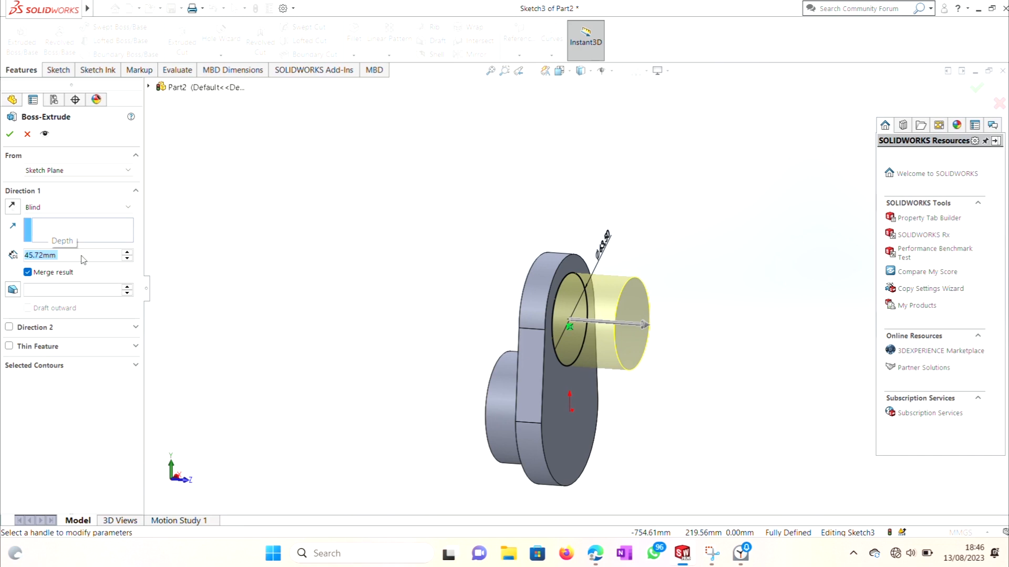
left_click(9, 133)
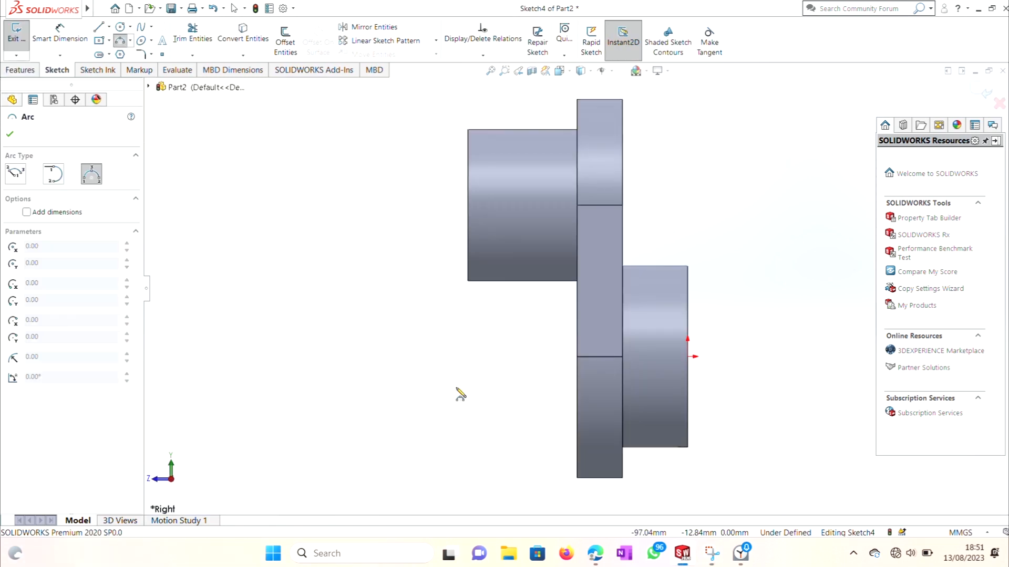
left_click(577, 357)
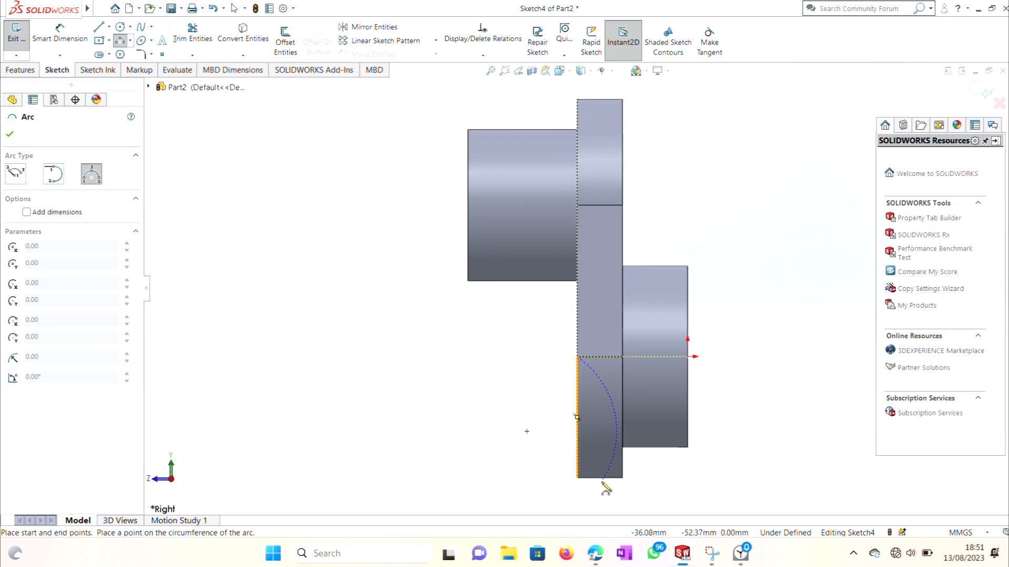
left_click(600, 477)
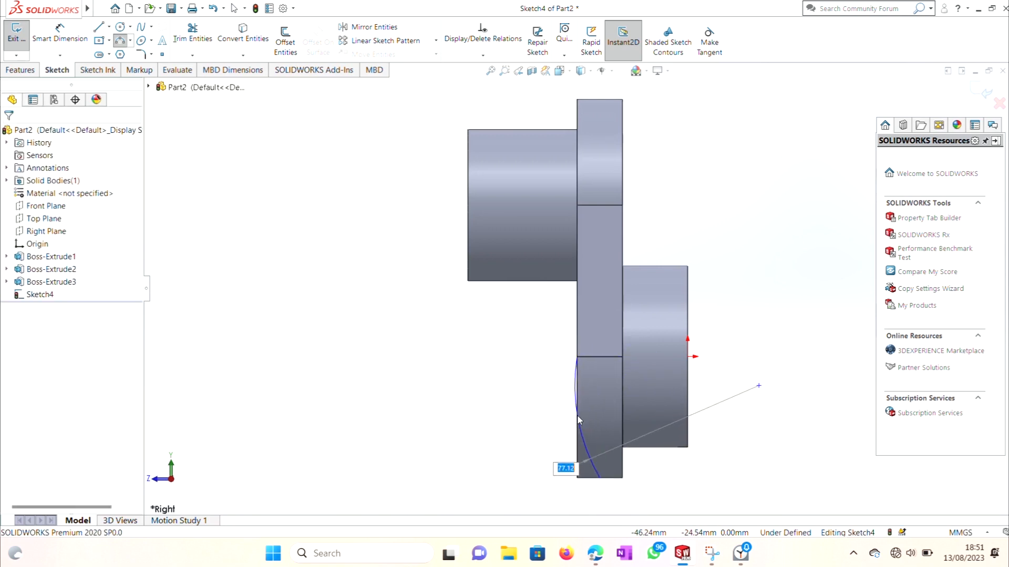
key("Escape")
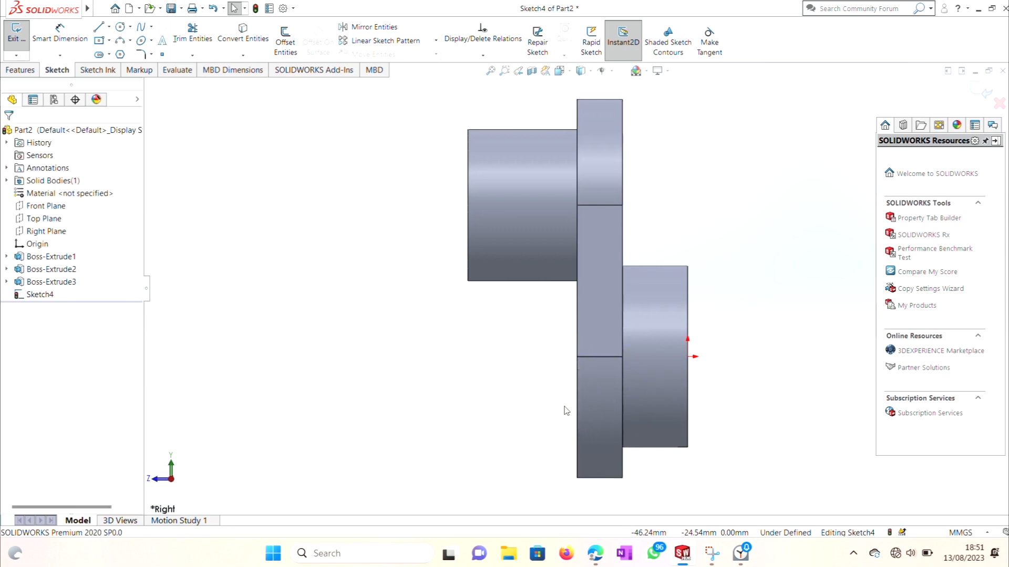
- Sketch a three-point arc of about 287 mm radius from the plate's outer edge at origin height to the midpoint of its lower edge
left_click(125, 42)
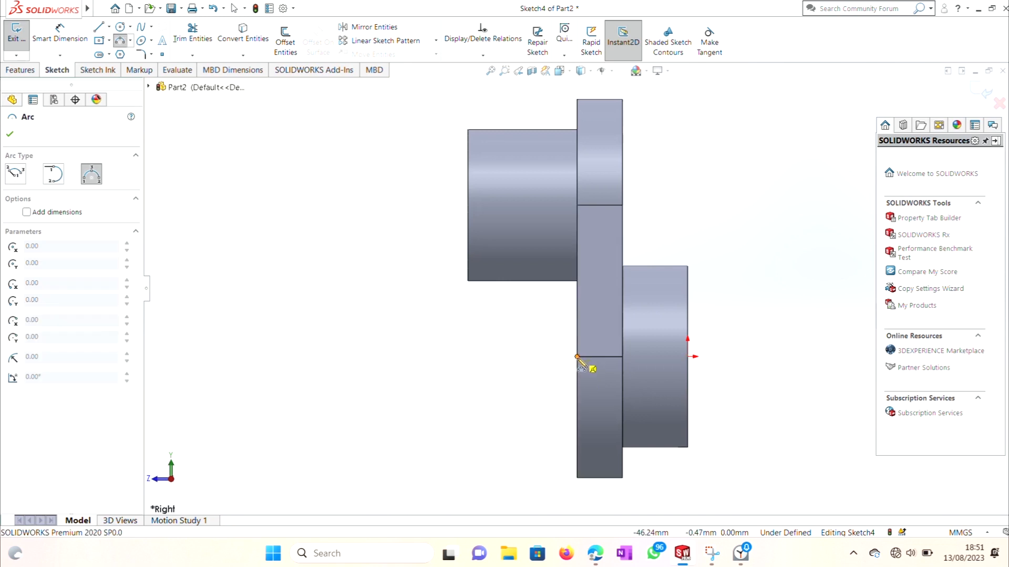
left_click(577, 356)
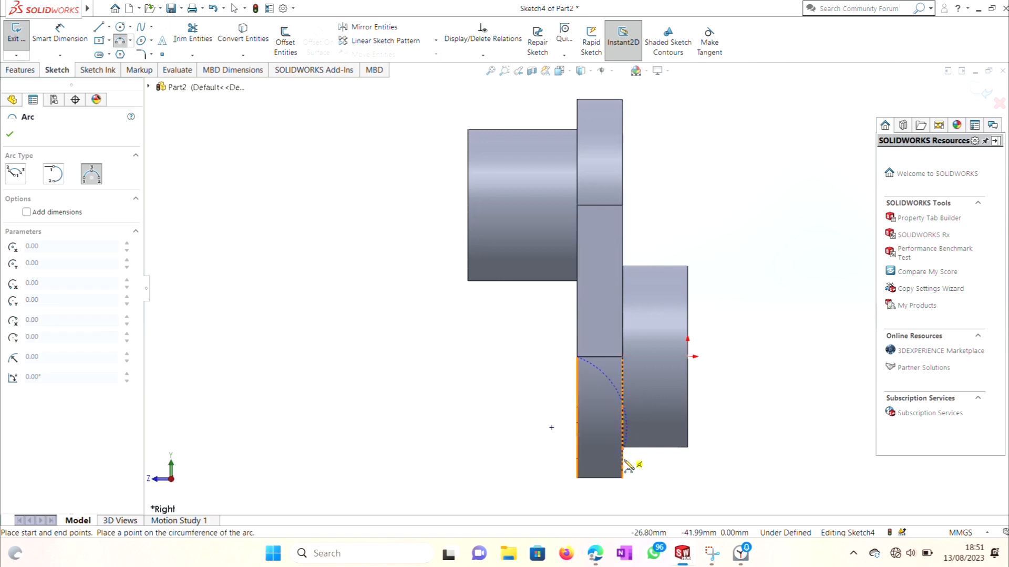
left_click(599, 477)
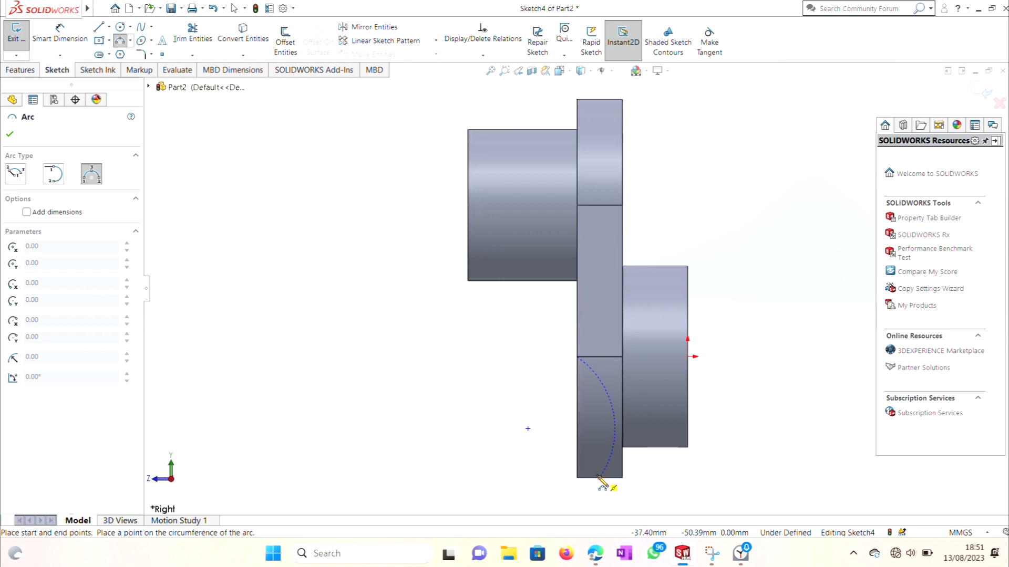
left_click(589, 436)
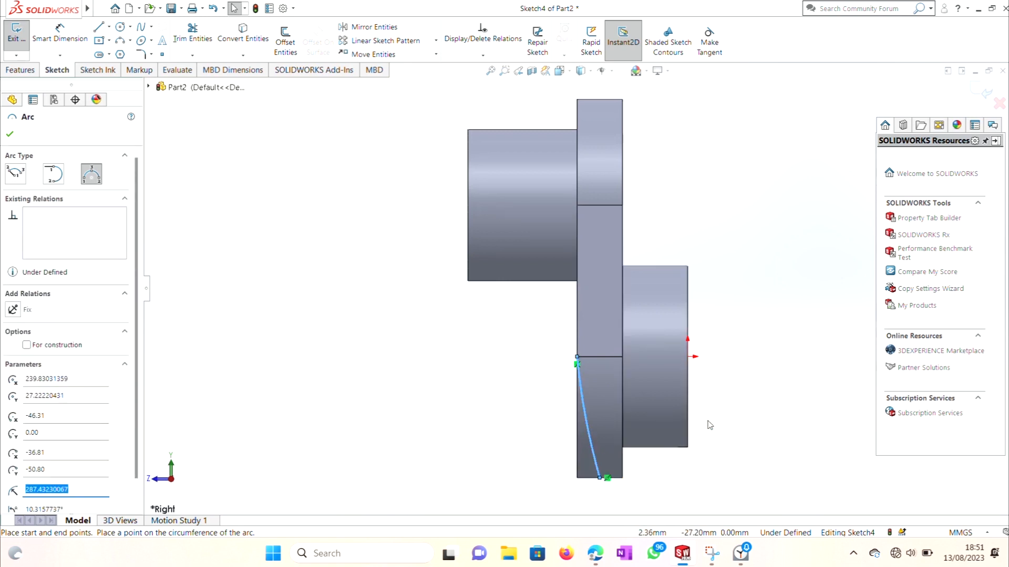
- Dimension the arc's radius as 169 mm
right_click(354, 229)
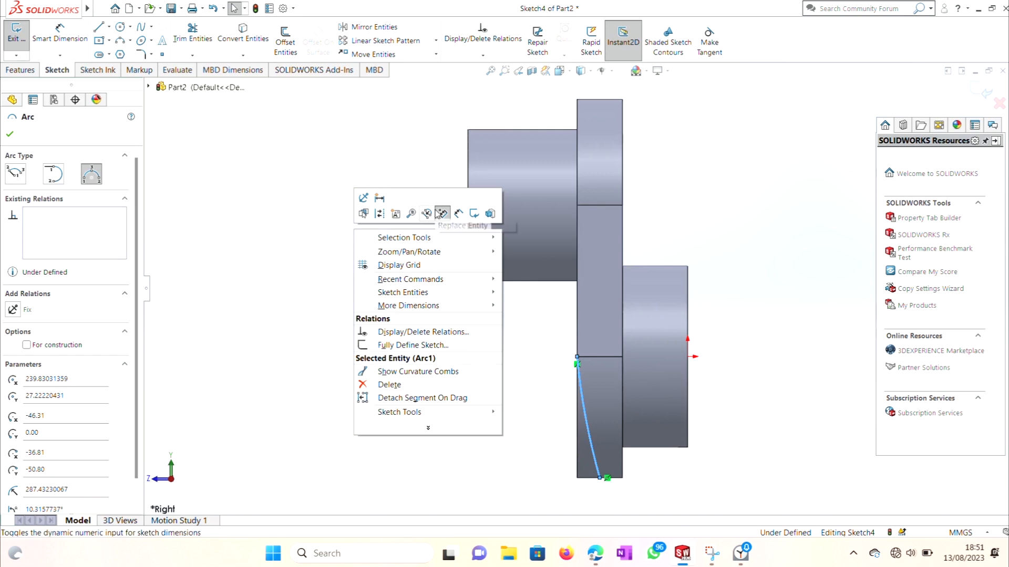
left_click(456, 215)
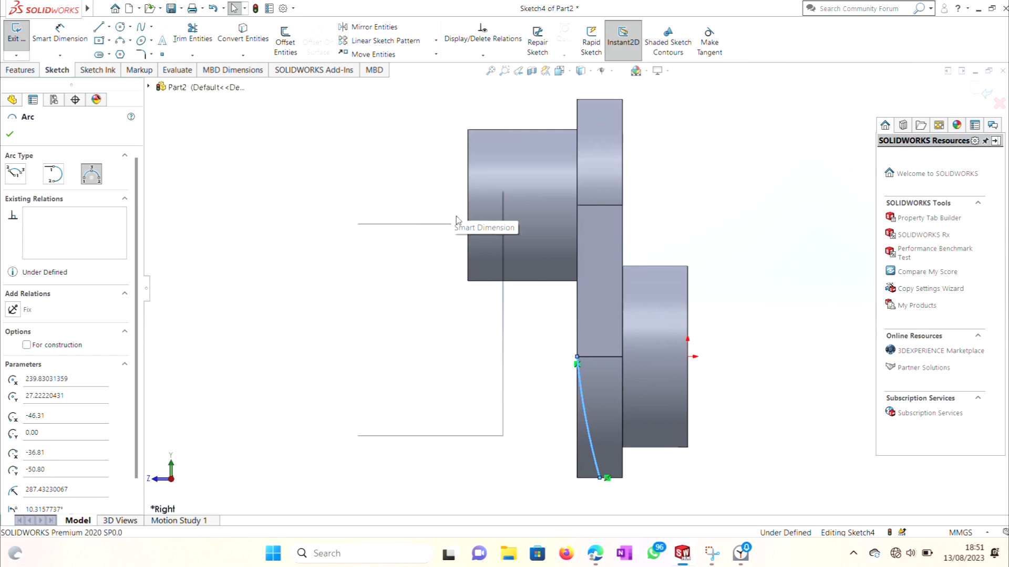
left_click(589, 440)
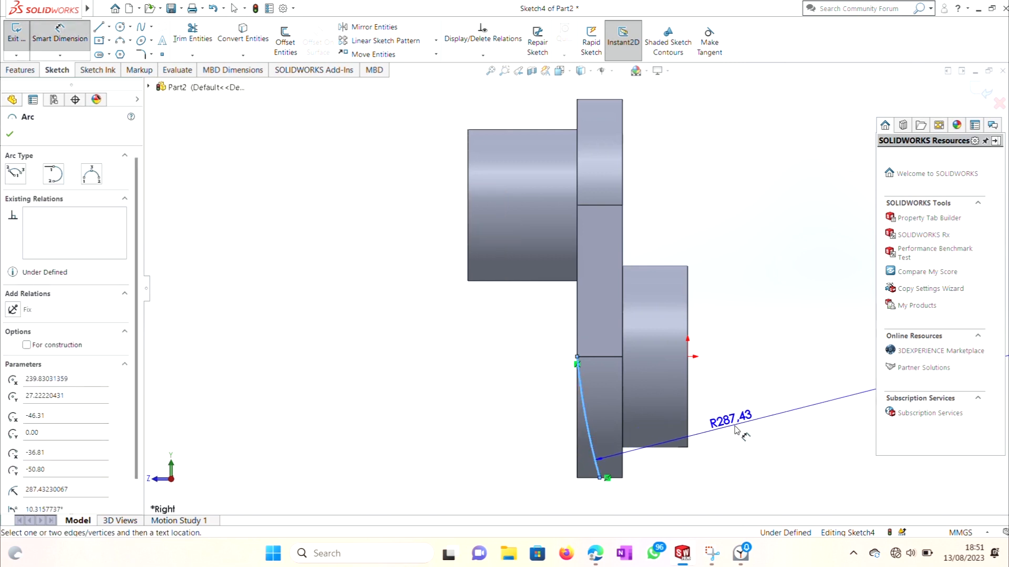
left_click(739, 429)
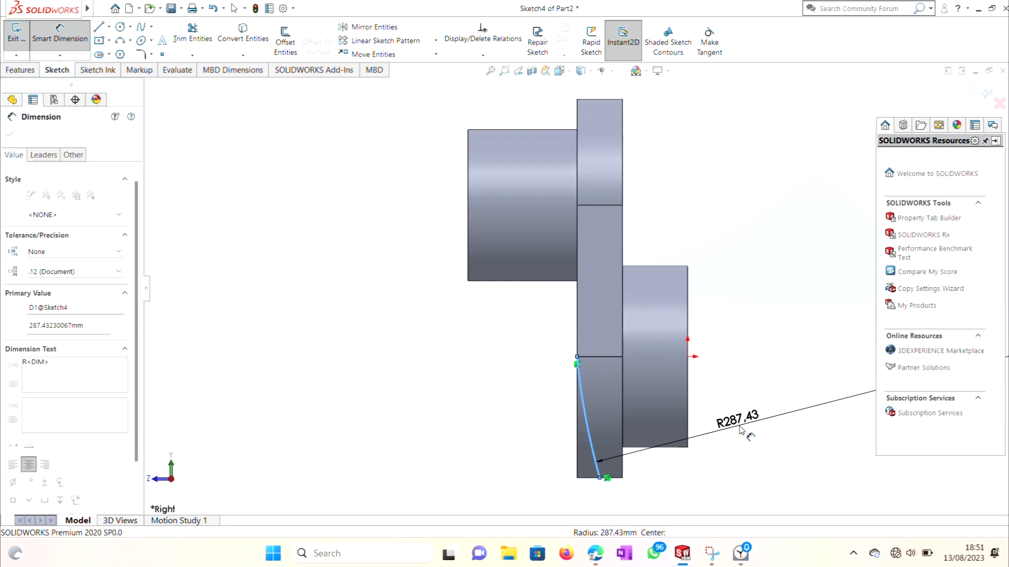
type("169")
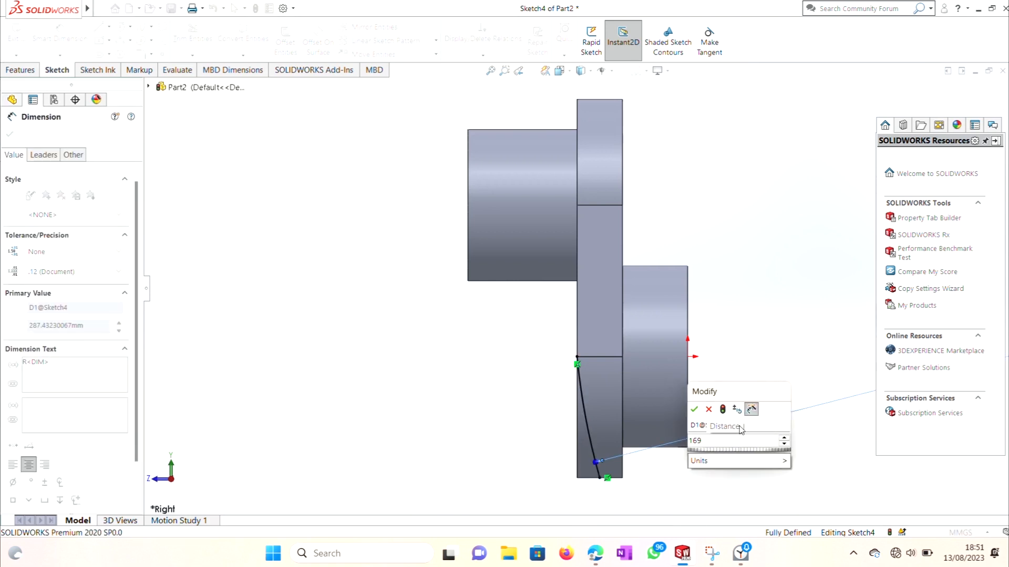
key("Return")
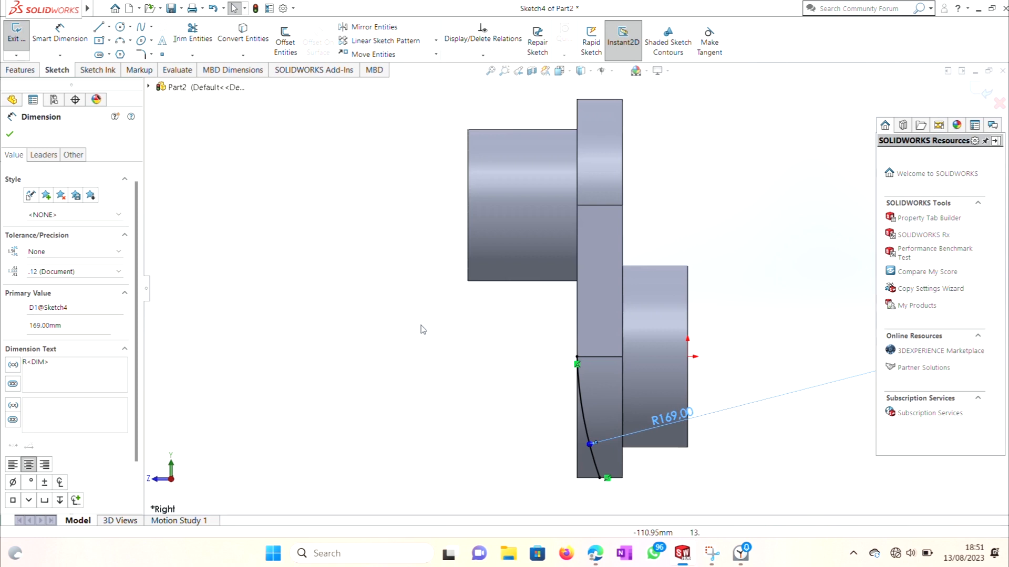
key("l")
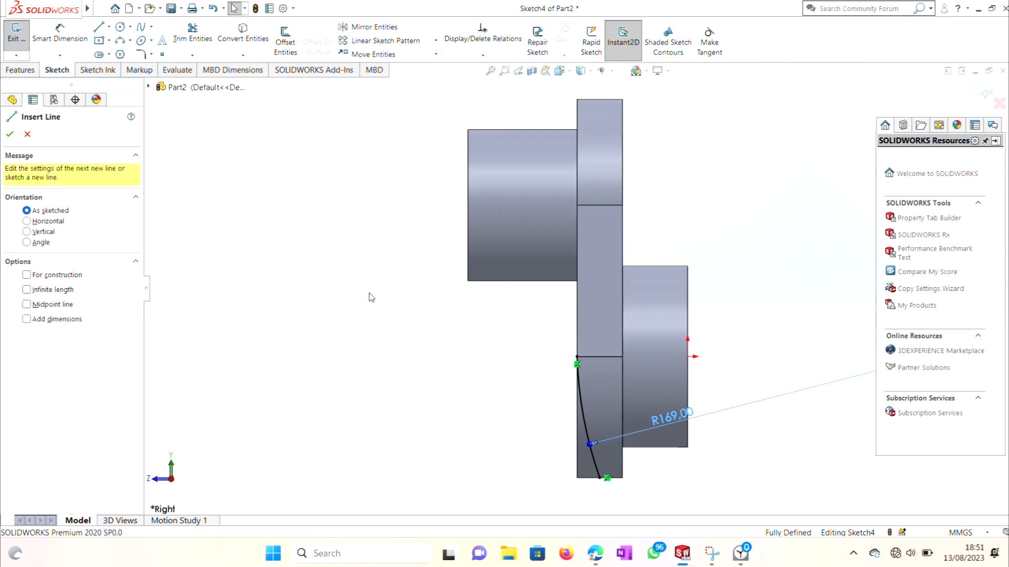
left_click(576, 359)
left_click(533, 363)
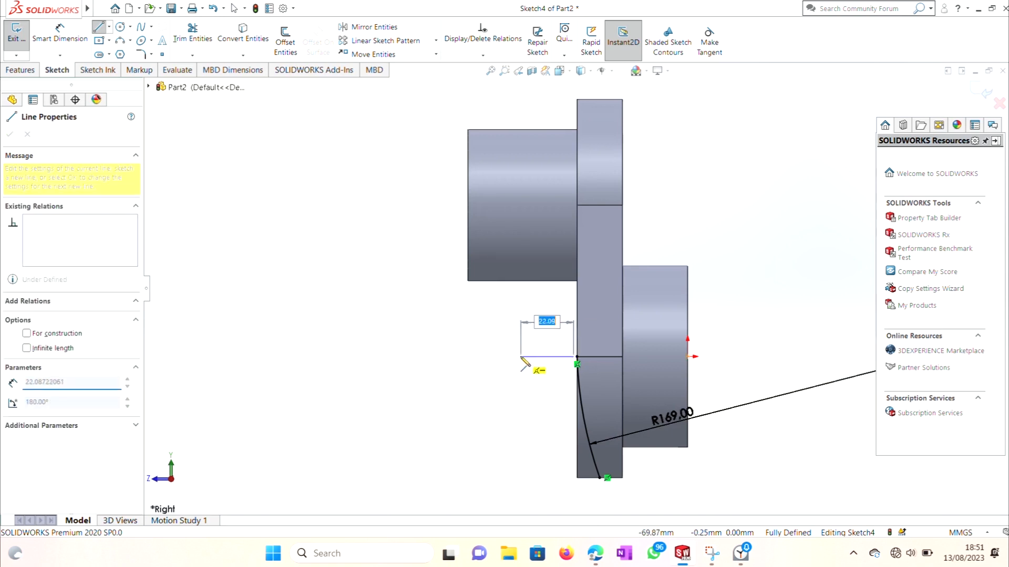
key("Escape")
- Sketch a horizontal line about 31 mm long outward from the arc's upper endpoint, away from the plate
key("l")
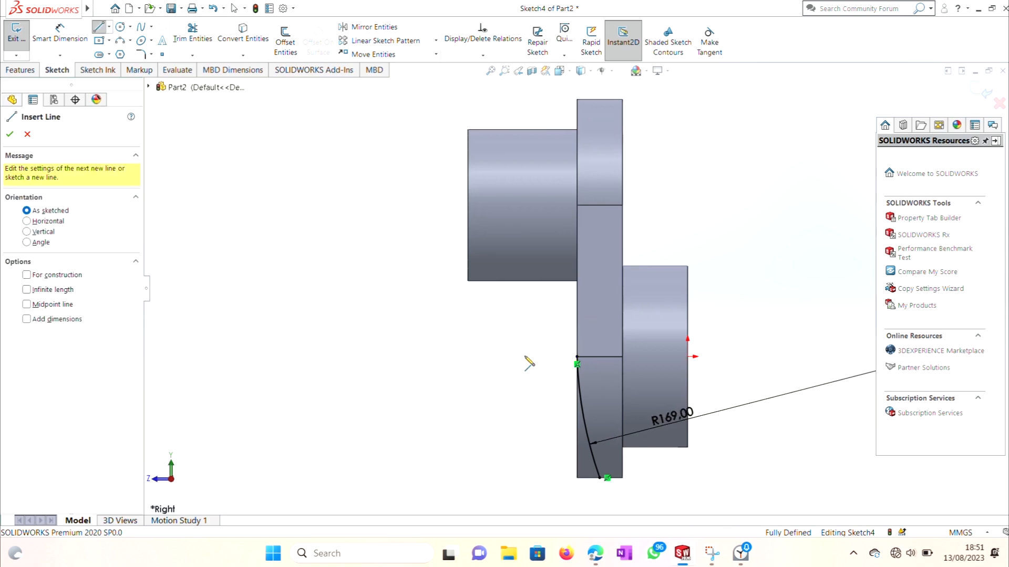
left_click(577, 358)
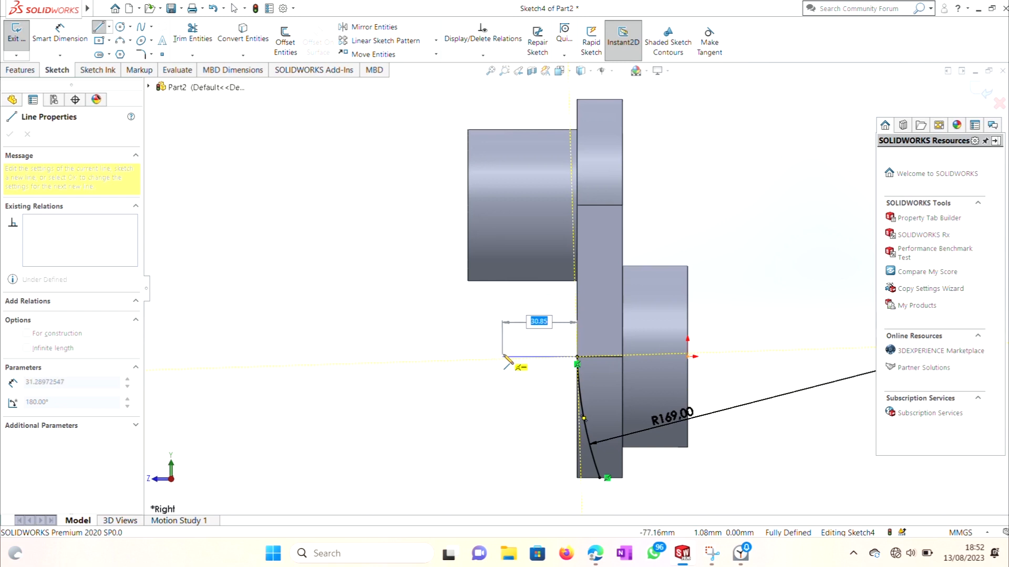
left_click(503, 357)
key("Escape")
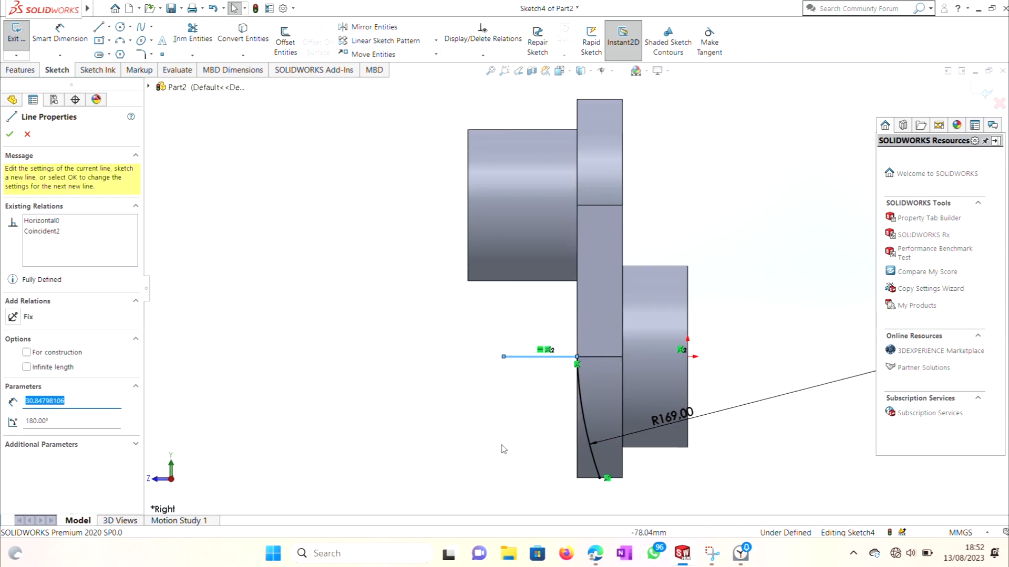
- Close the profile with a vertical line down to the plate's lower edge level and a horizontal line about 40 mm long to the arc's lower endpoint
key("l")
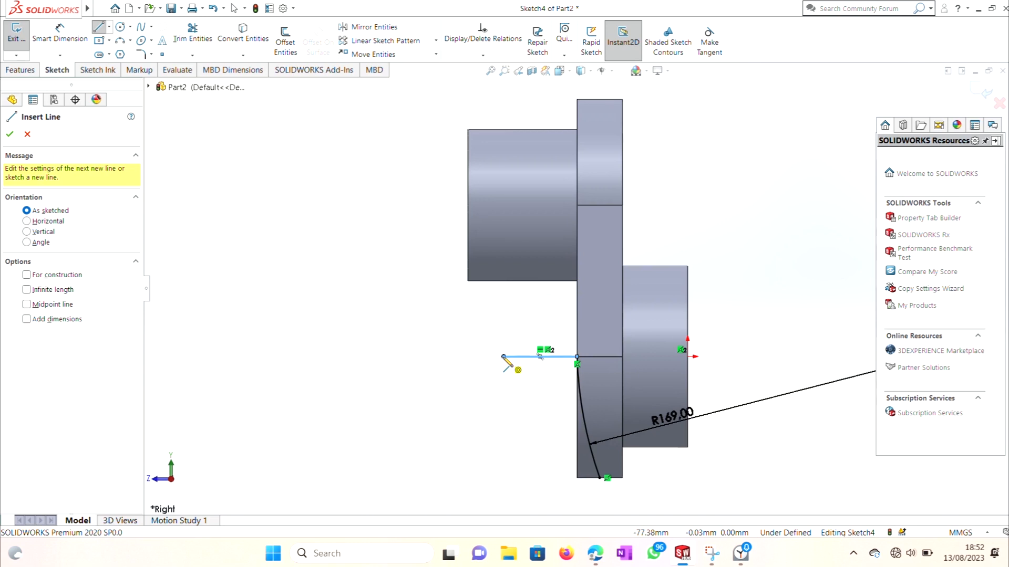
left_click_drag(503, 357, 503, 478)
key("Escape")
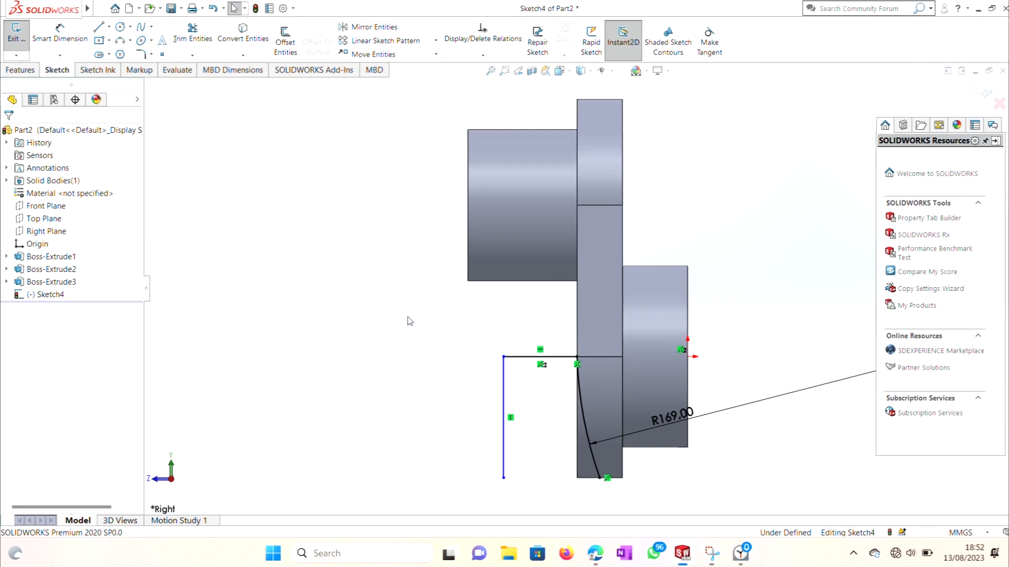
key("l")
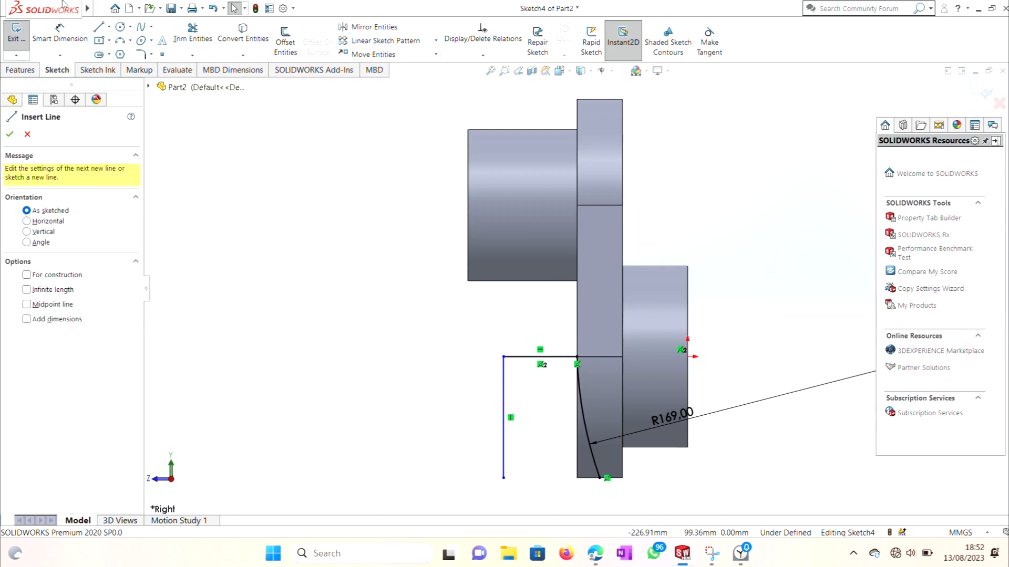
left_click(503, 478)
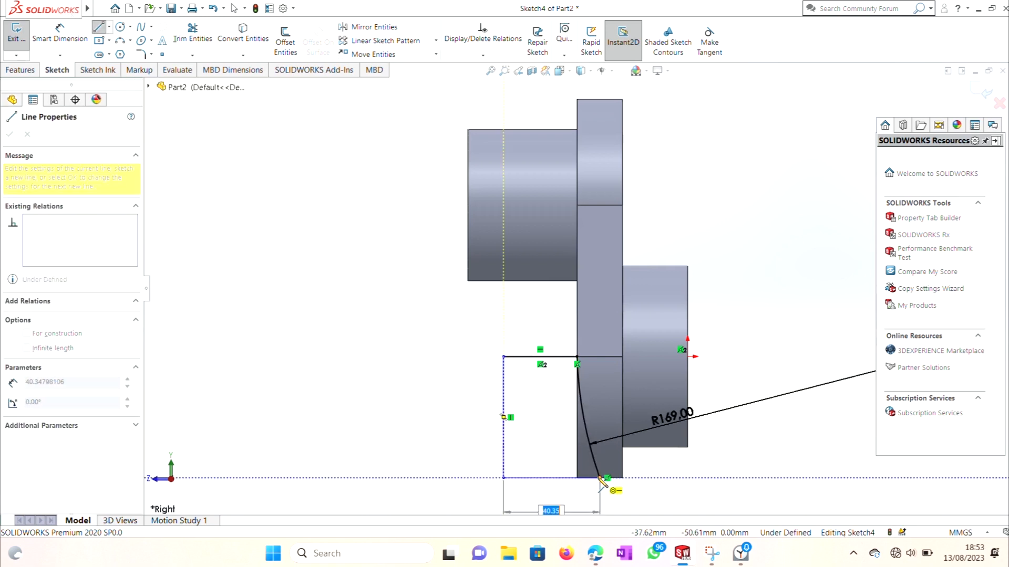
left_click(600, 478)
key("Escape")
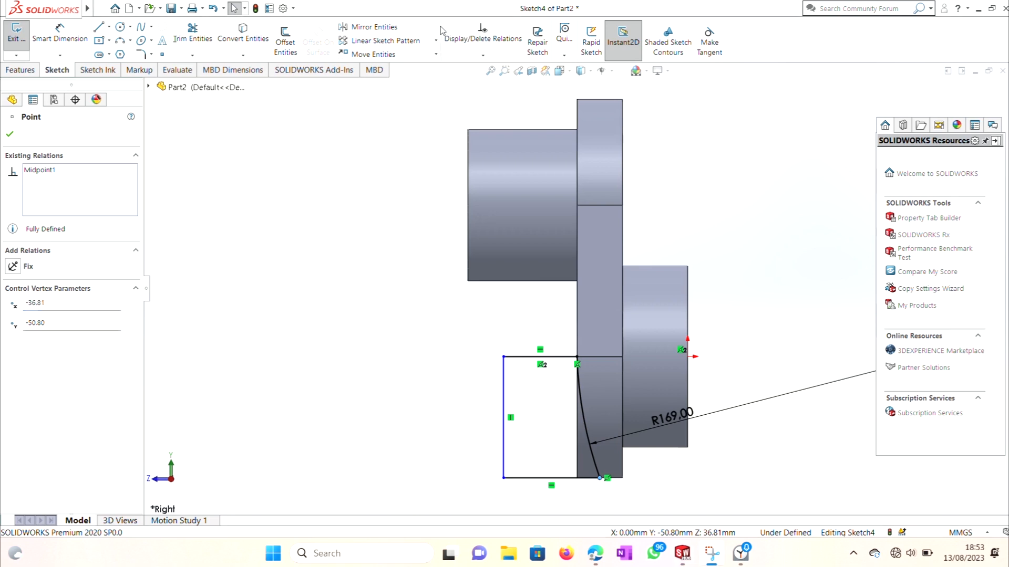
- Set up an extruded cut of the closed arc profile with the Through All end condition and check its extent across the plate
left_click(20, 70)
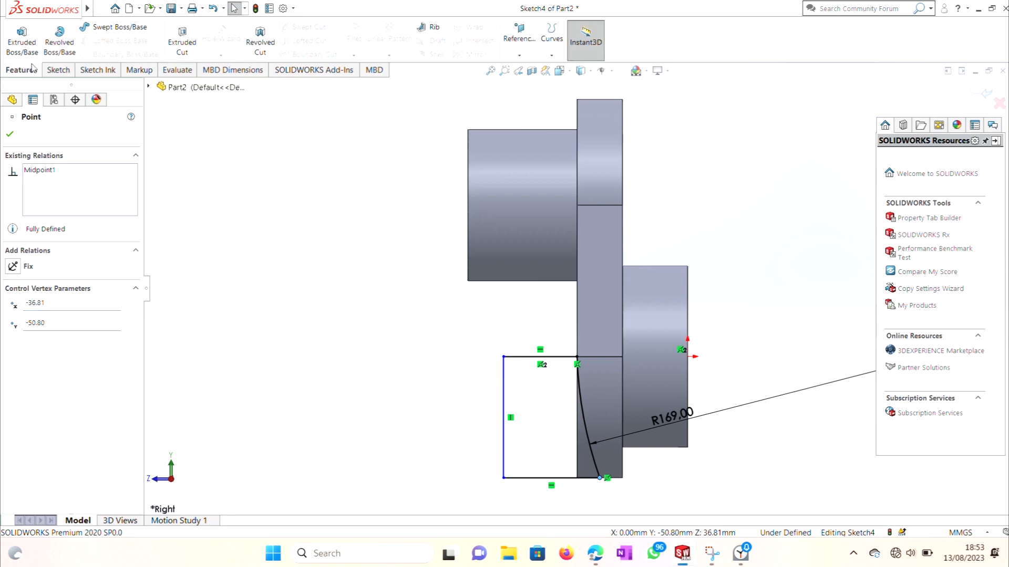
left_click(183, 42)
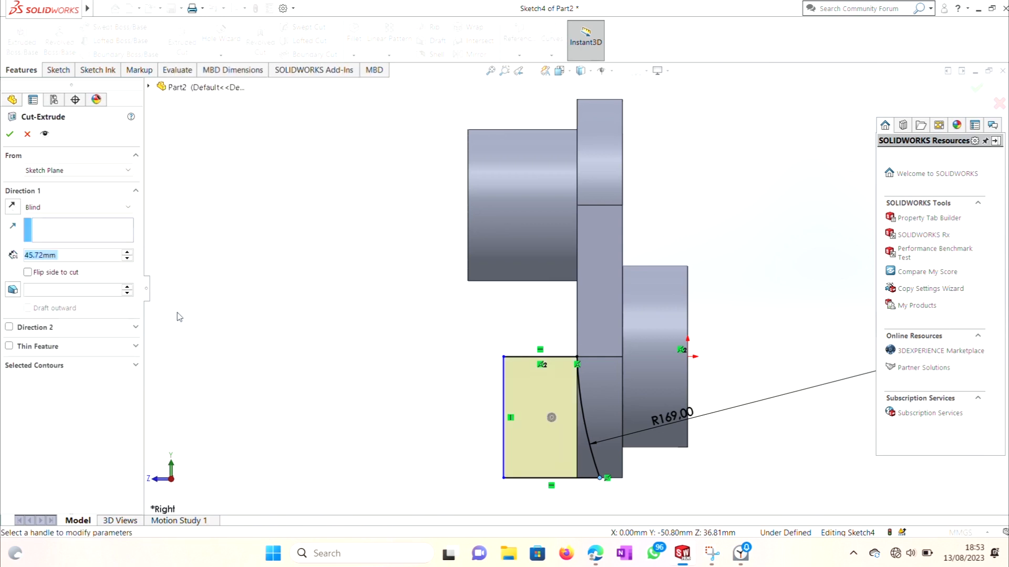
left_click(104, 207)
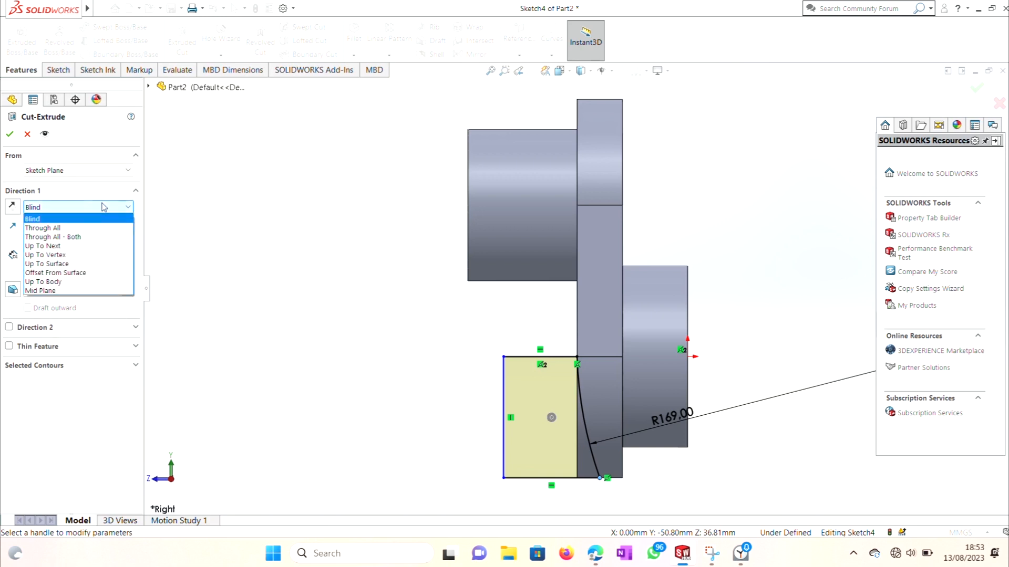
left_click(60, 228)
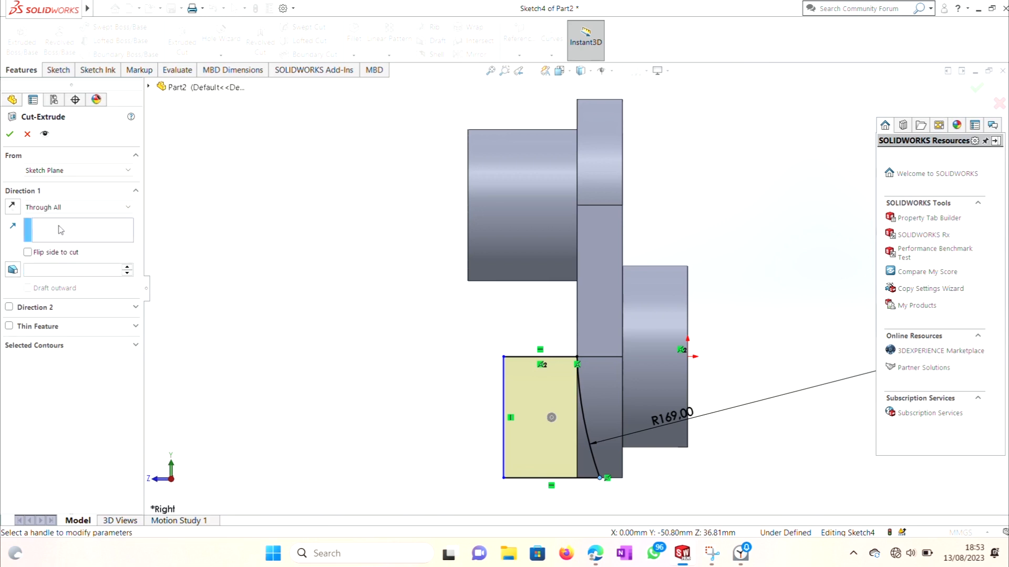
right_click(226, 367)
mouse_move(290, 225)
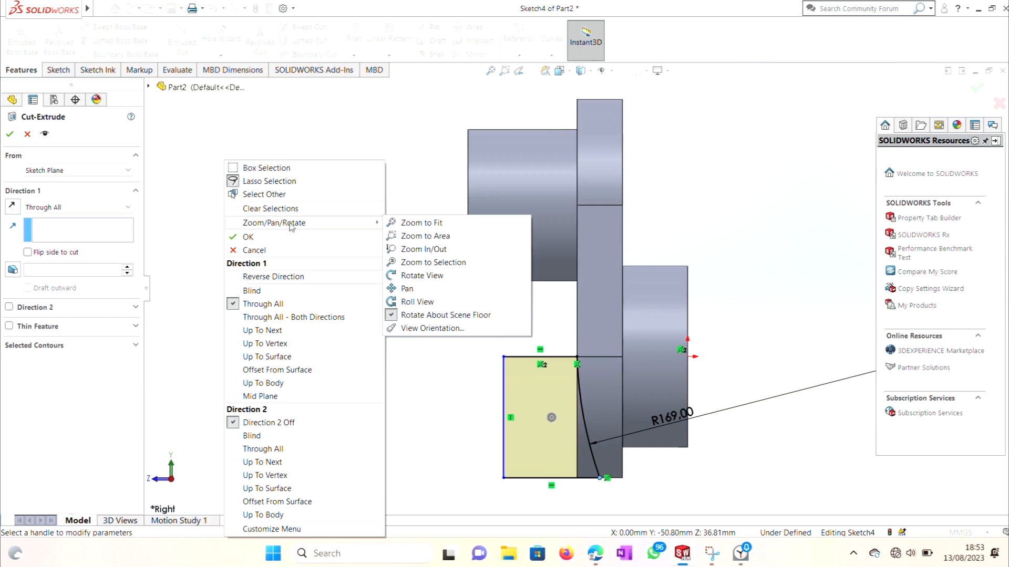
left_click(422, 281)
left_click_drag(423, 279, 518, 295)
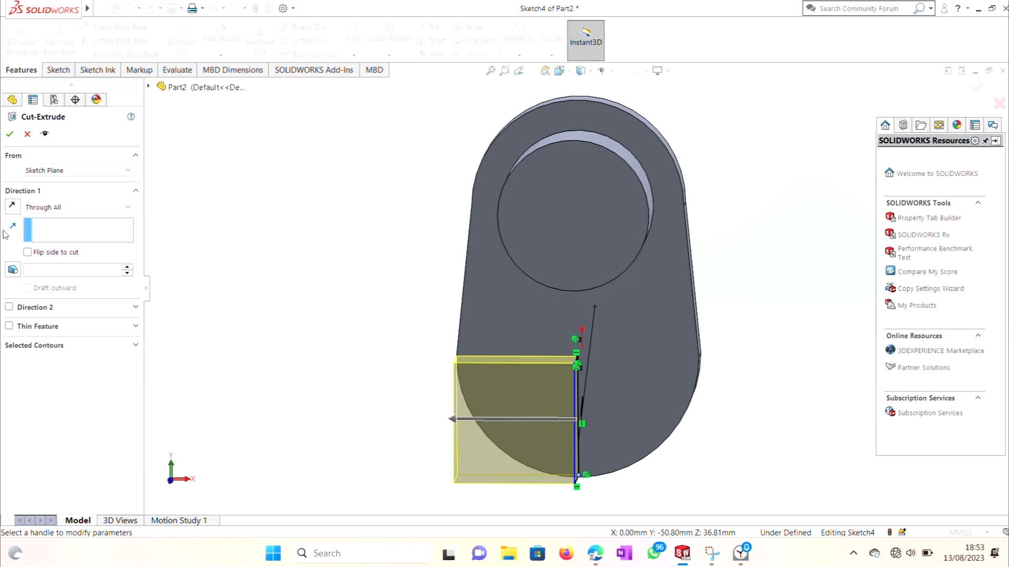
- Change the cut to Mid Plane with a depth of 135.72 mm and apply it across the plate's lower end
left_click(42, 209)
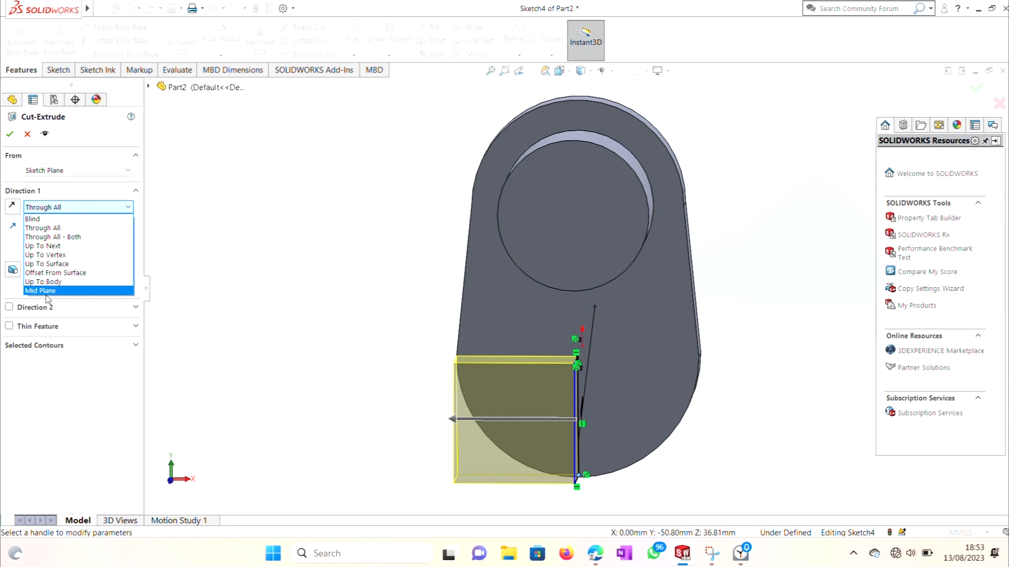
left_click(46, 292)
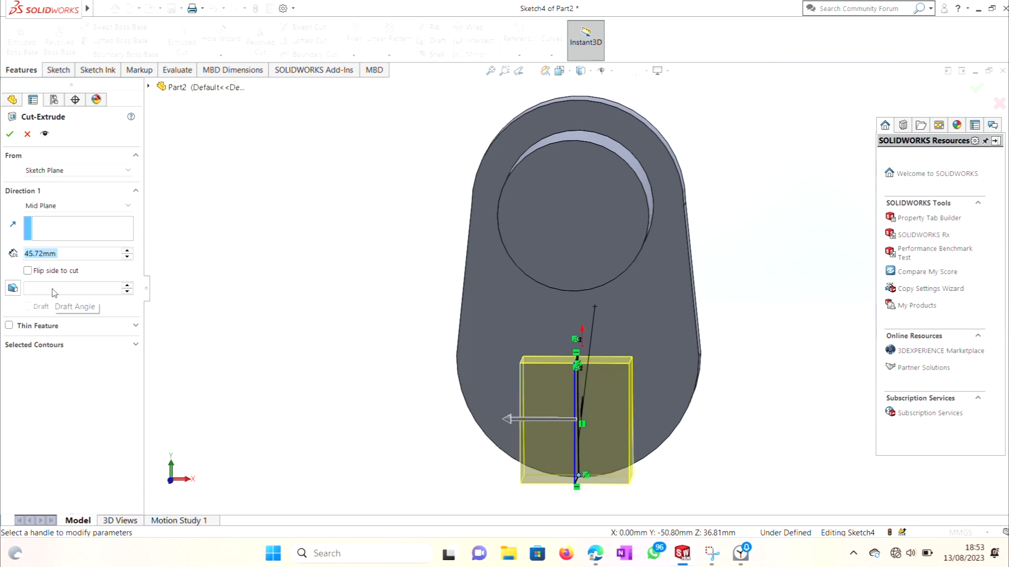
left_click(129, 251)
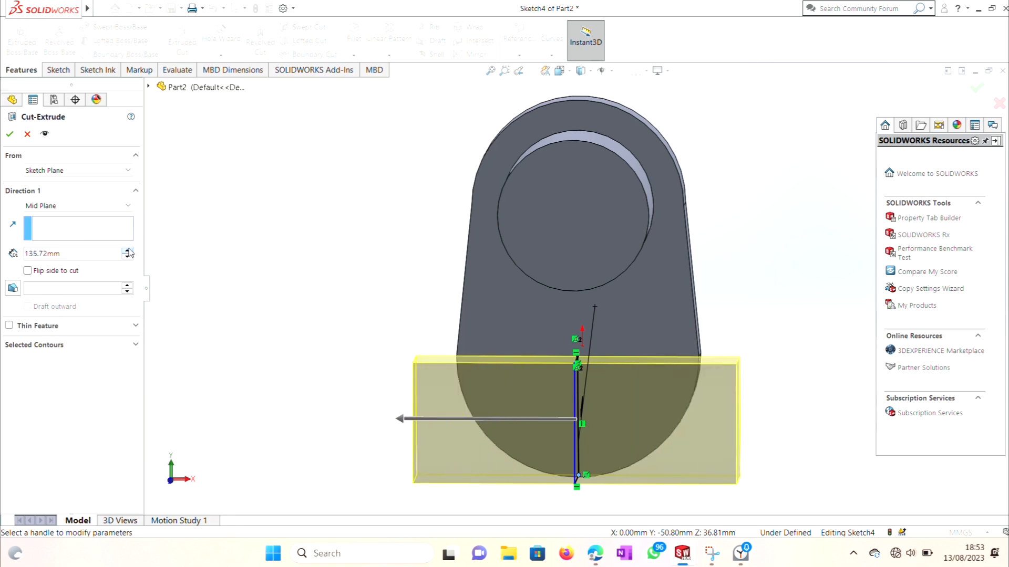
left_click(8, 133)
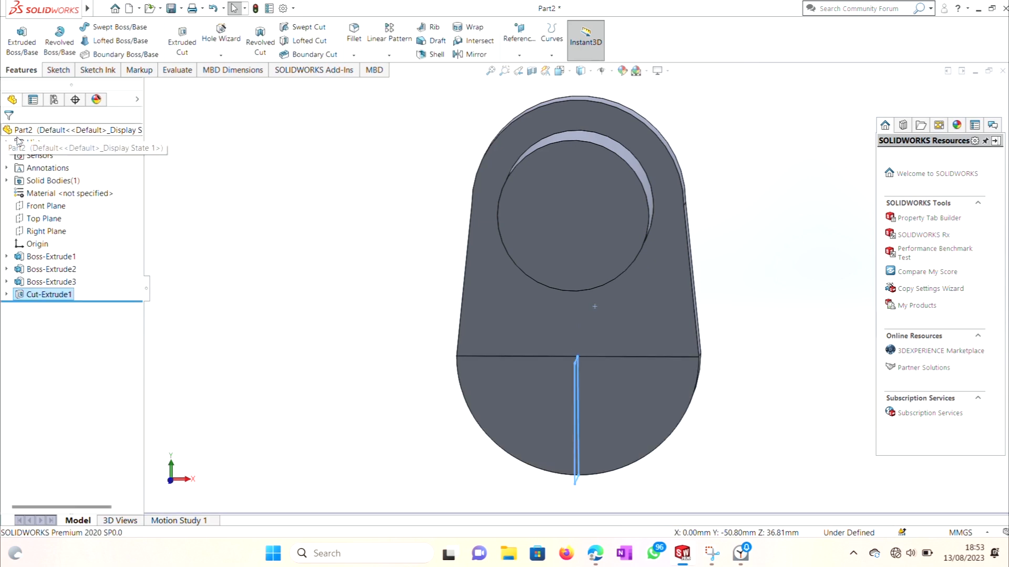
right_click(740, 428)
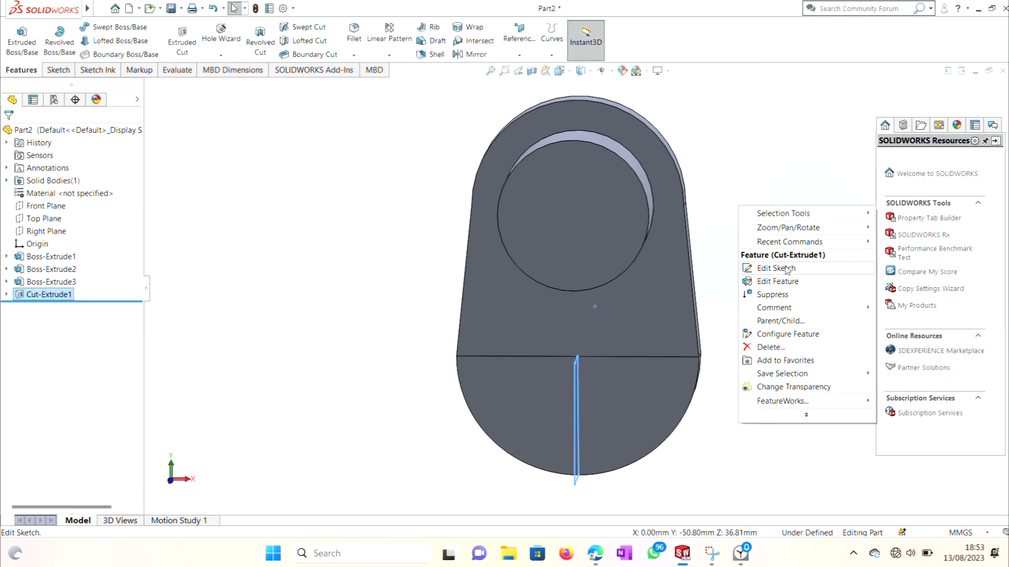
mouse_move(823, 232)
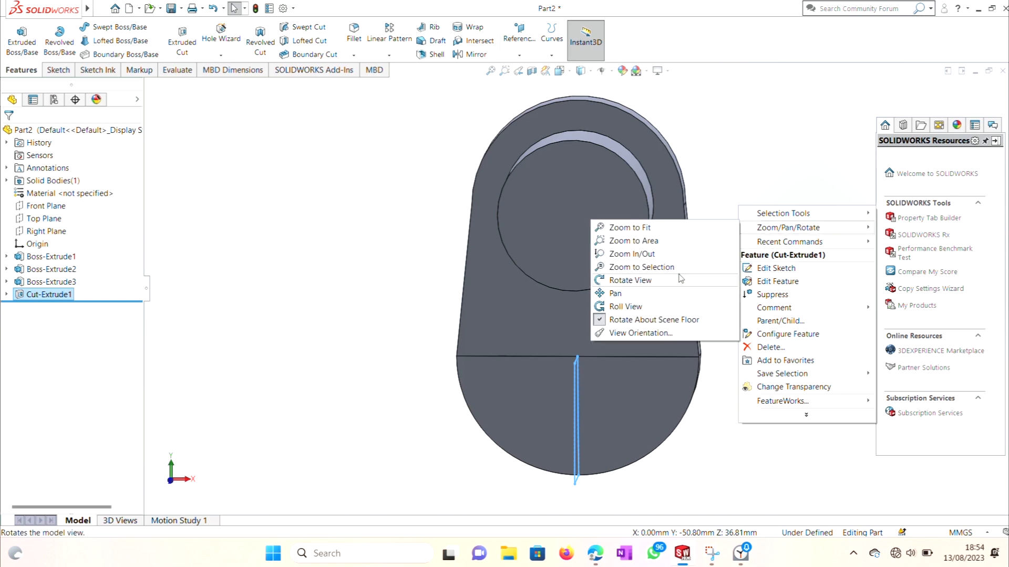
left_click(663, 278)
left_click_drag(724, 317, 635, 318)
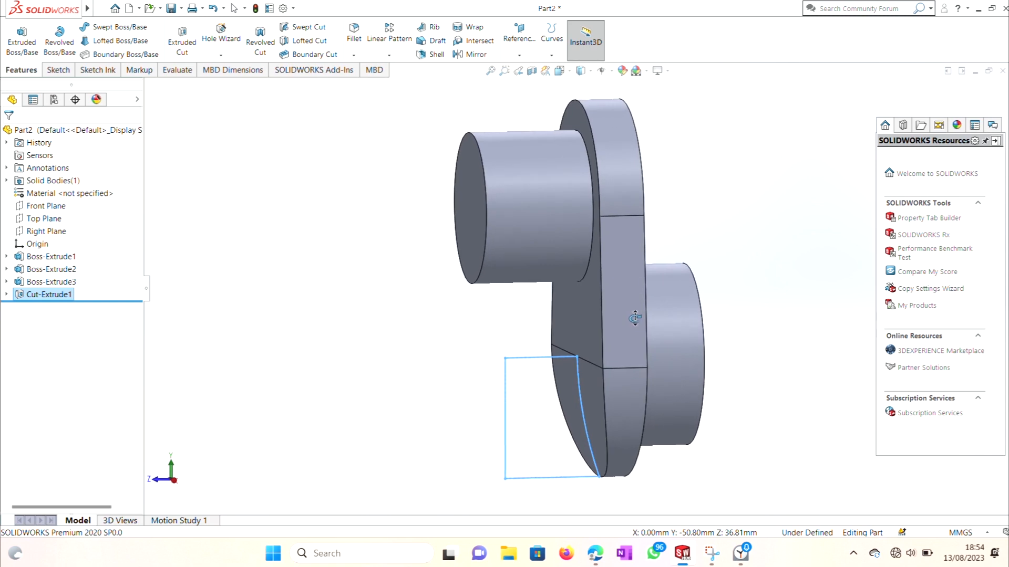